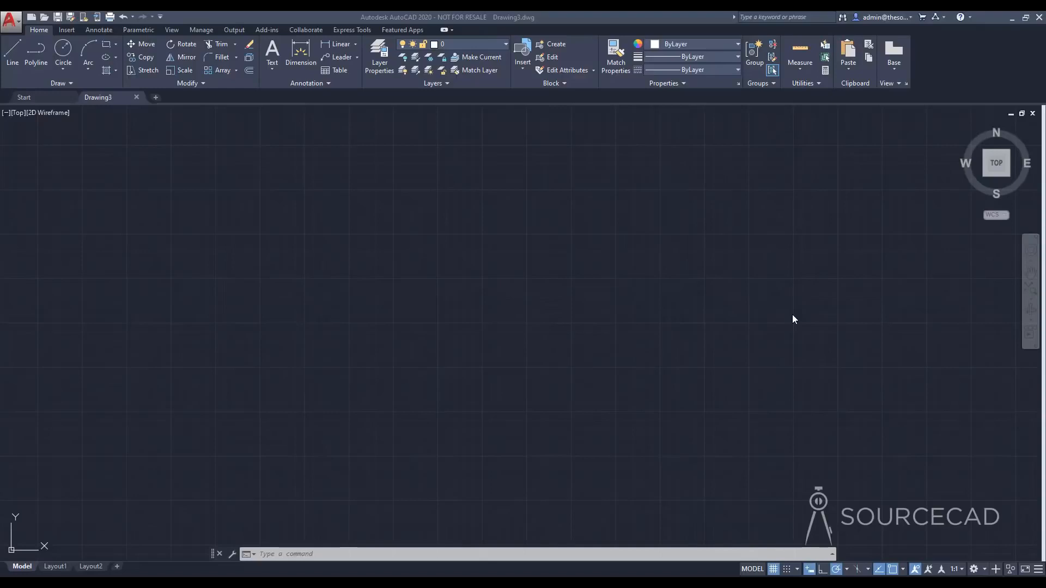
# Draw an open zigzag polyline with four segments in the empty drawing area.
pyautogui.click(793, 315)
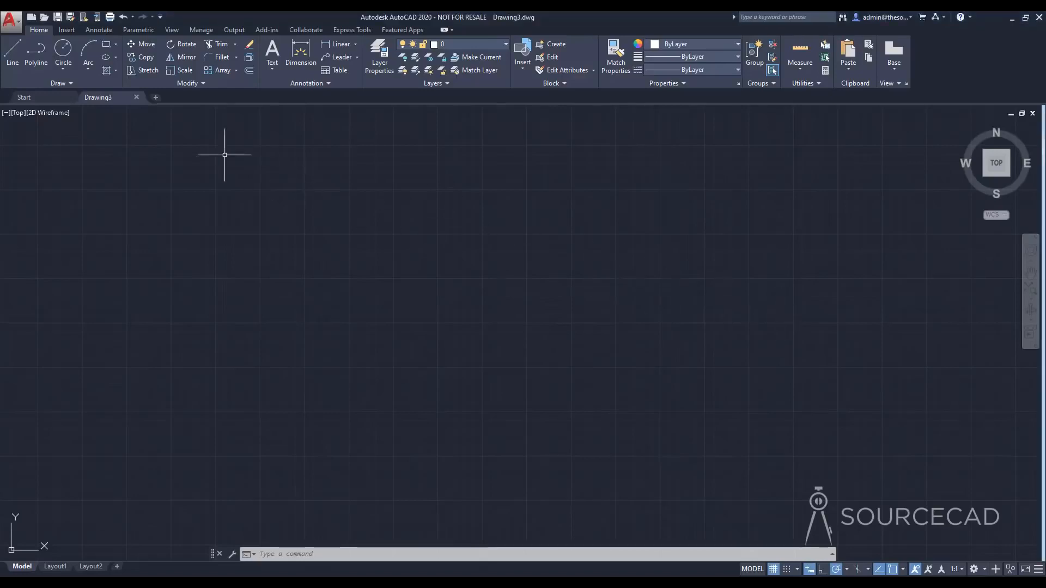
pyautogui.click(35, 57)
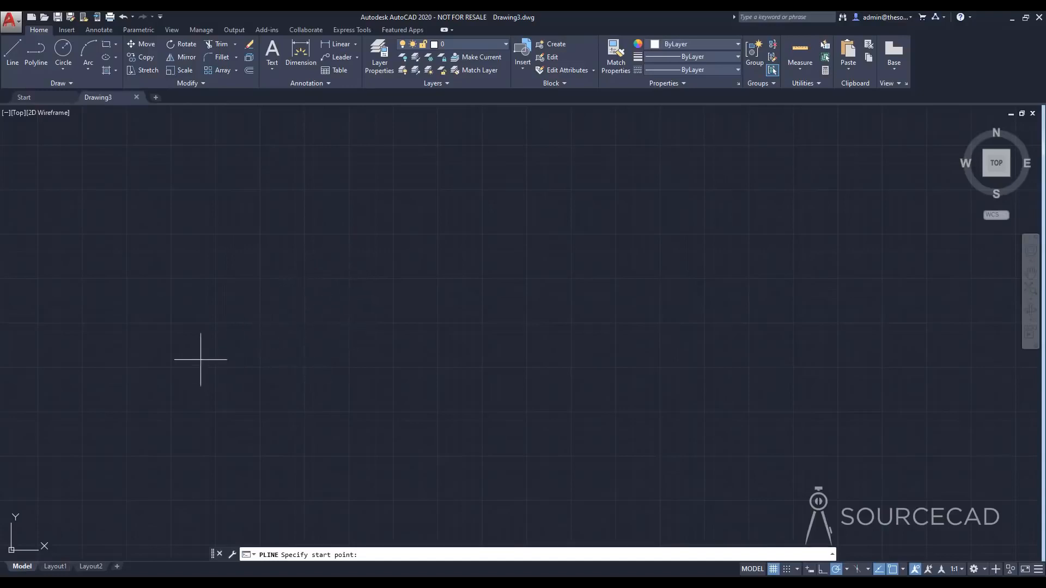
pyautogui.click(201, 359)
pyautogui.click(300, 247)
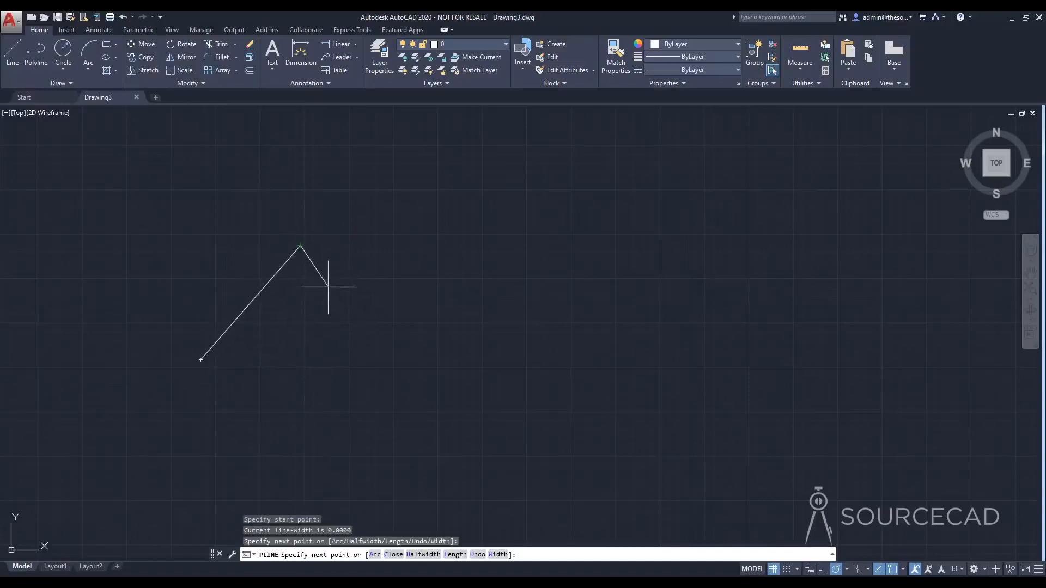
pyautogui.click(356, 324)
pyautogui.click(441, 267)
pyautogui.click(516, 331)
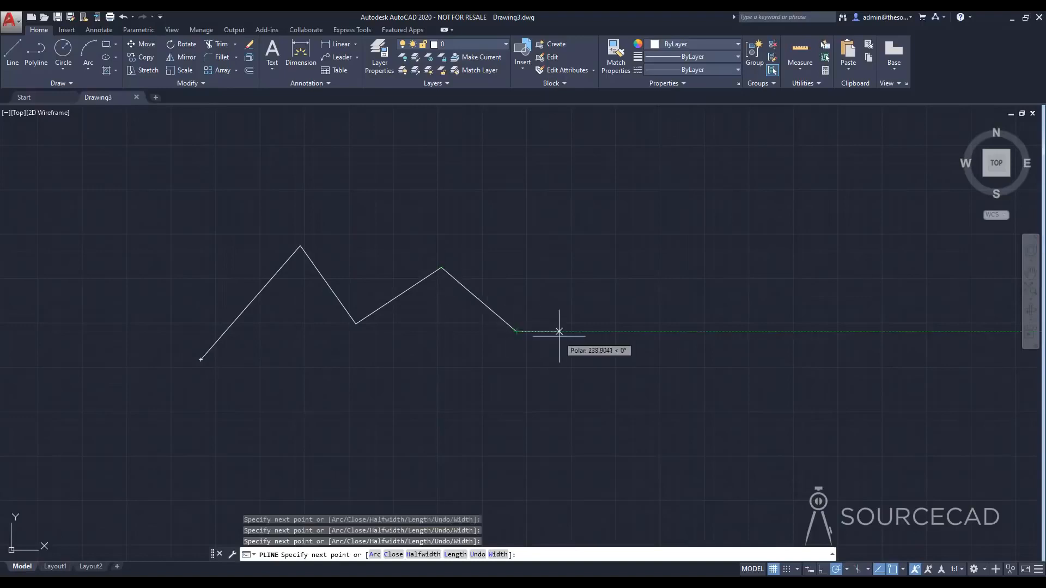
pyautogui.press('Return')
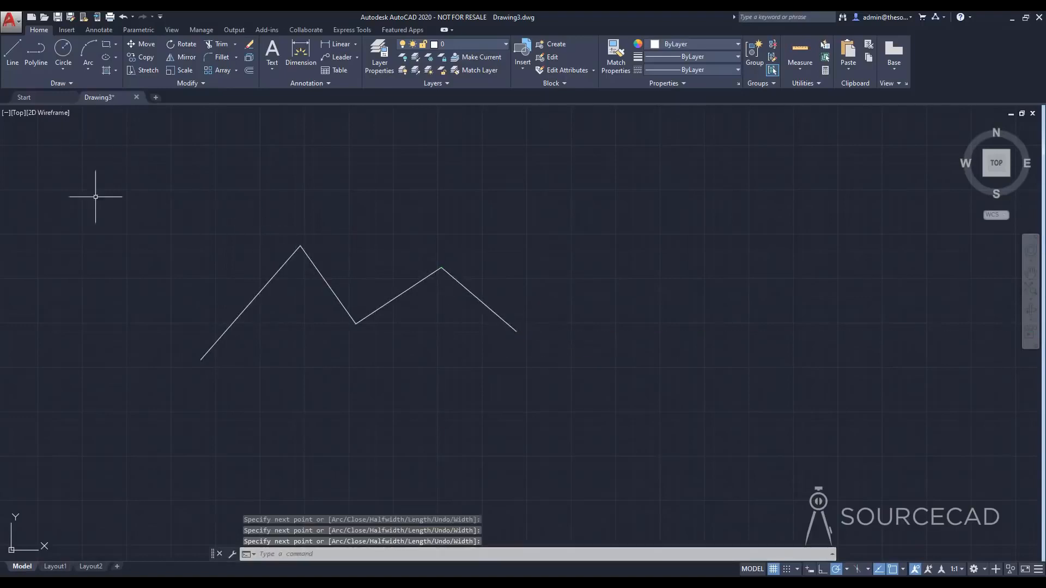
# Draw a zigzag of four connected segments with the Line command just below the polyline.
pyautogui.click(12, 52)
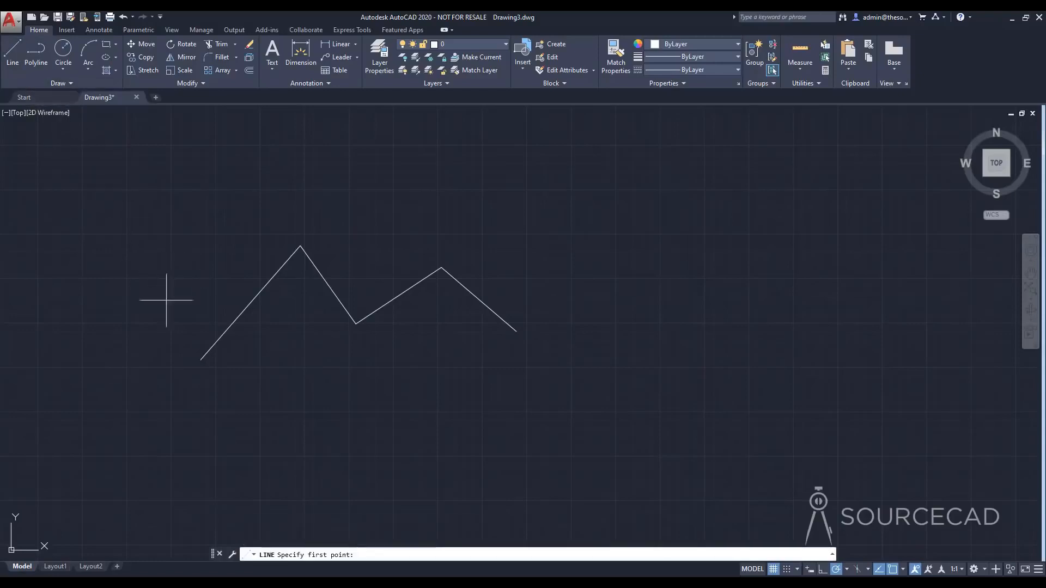
pyautogui.click(218, 406)
pyautogui.click(275, 348)
pyautogui.click(363, 400)
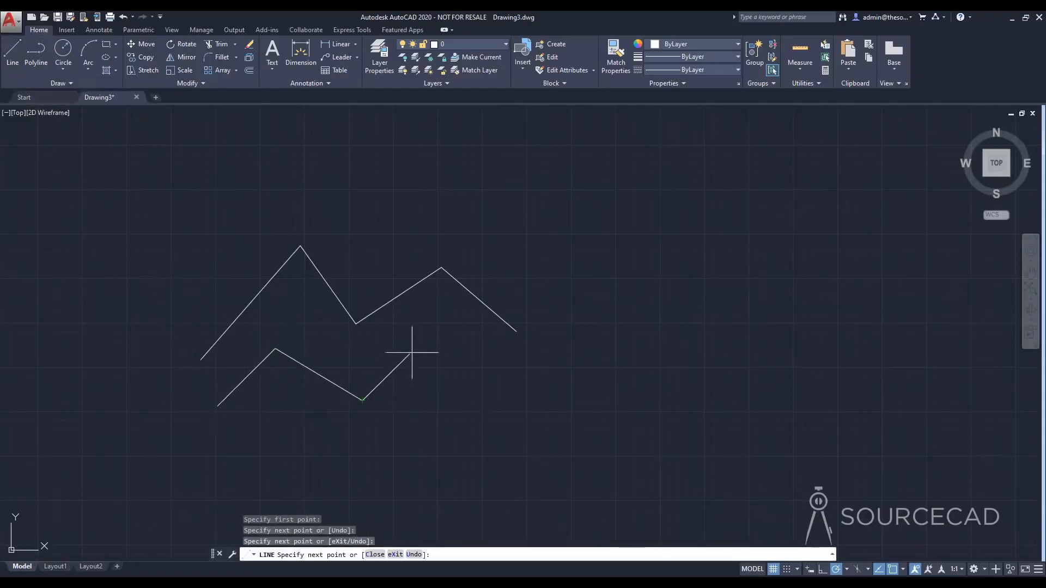
pyautogui.click(418, 349)
pyautogui.click(505, 398)
pyautogui.press('Return')
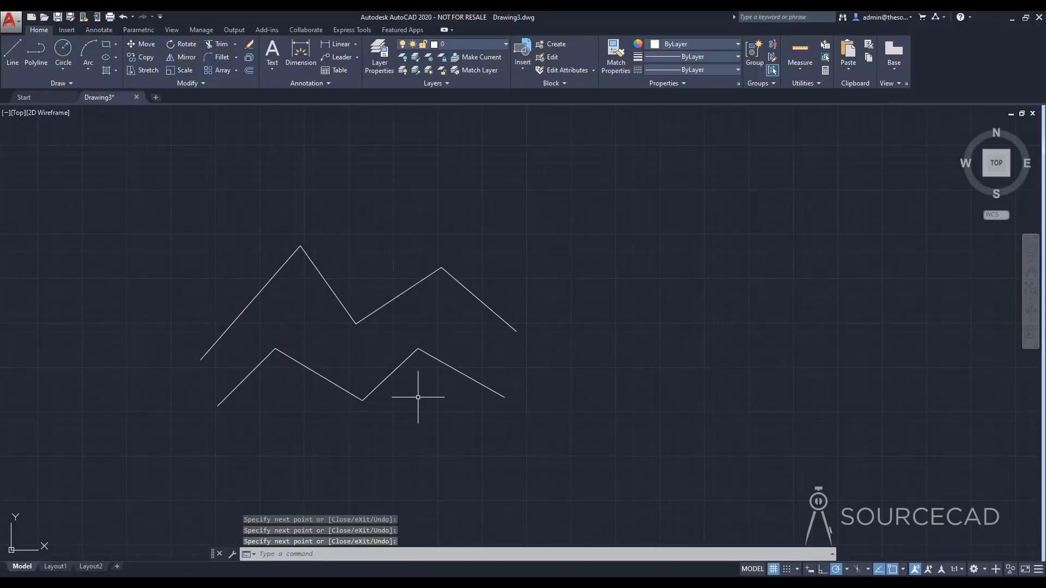
# Select the polyline and the individual lines below it to compare how their segments are grouped, then clear the selection.
pyautogui.click(479, 299)
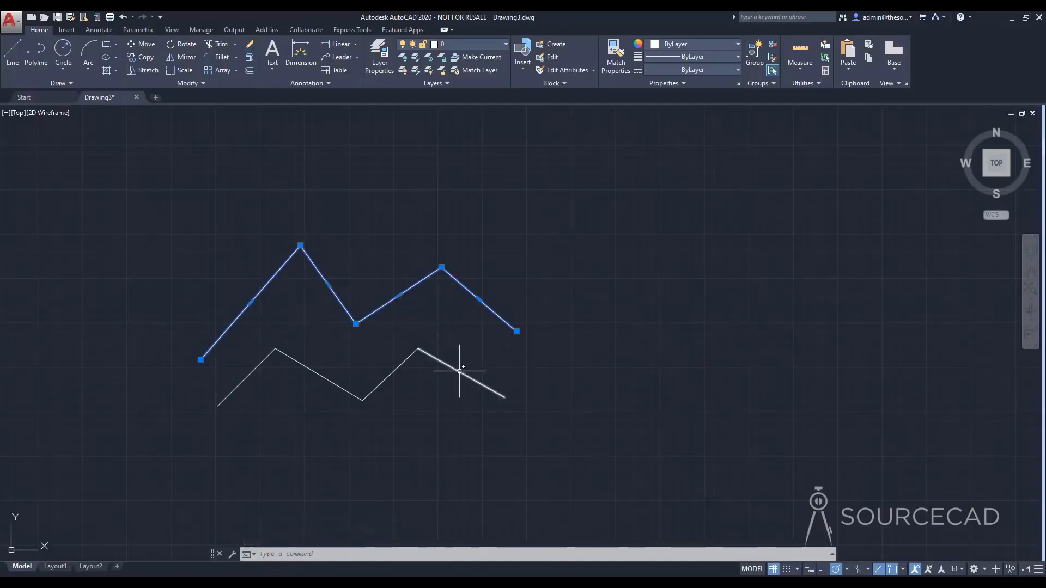
pyautogui.click(471, 385)
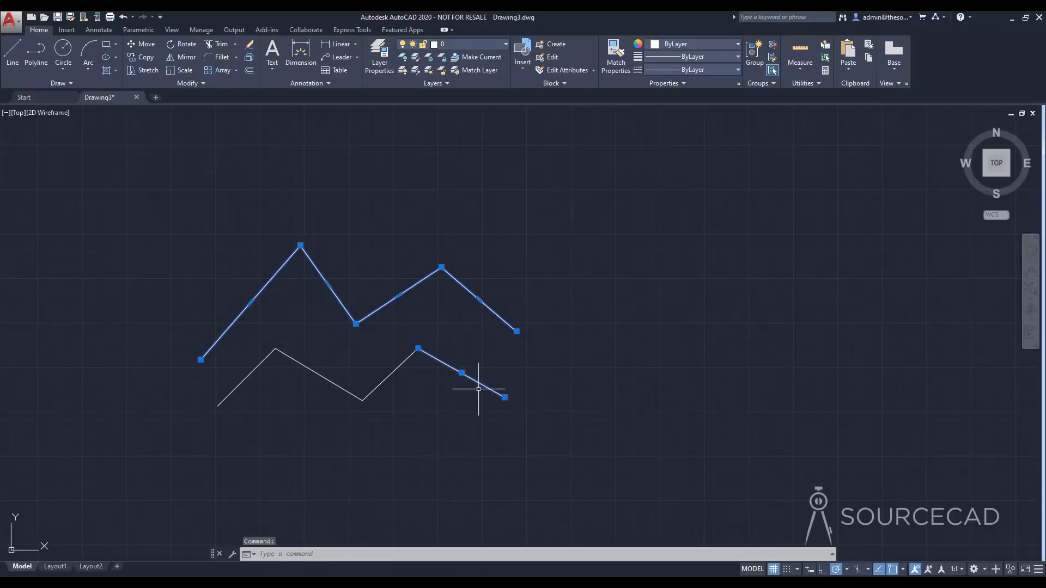
pyautogui.click(407, 358)
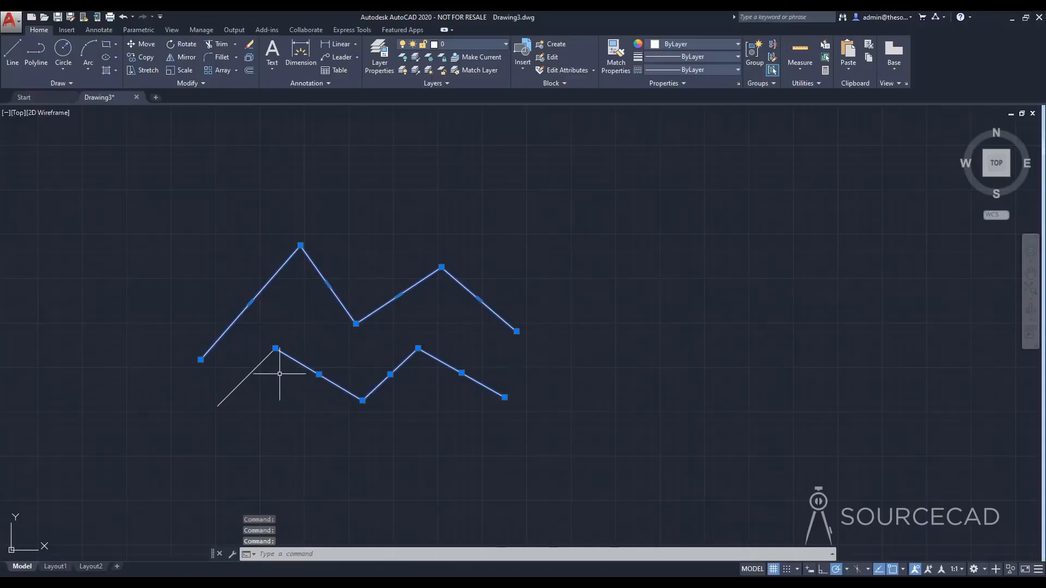
pyautogui.click(273, 351)
pyautogui.press('Escape')
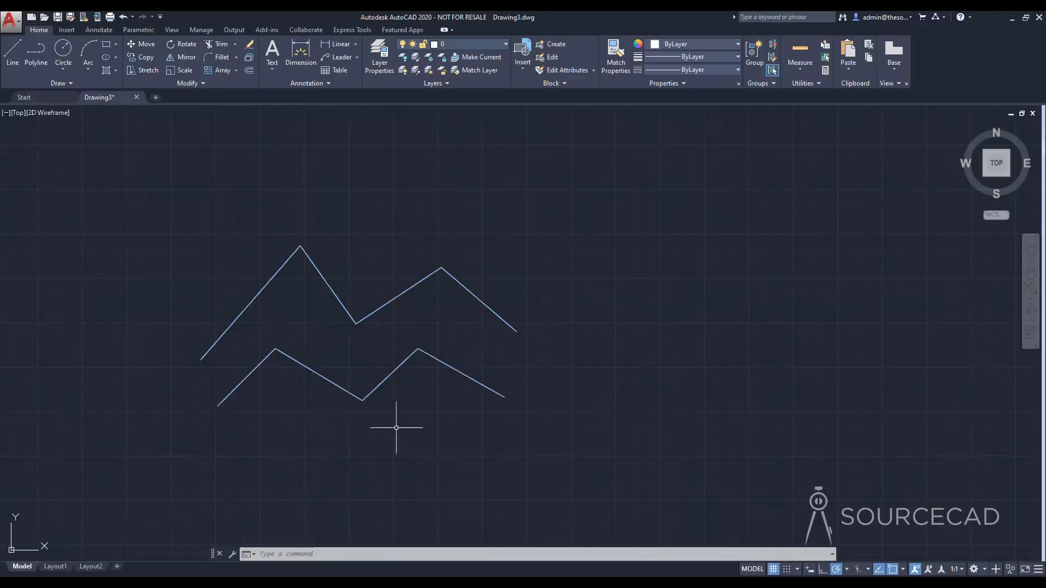
# Erase the polyline and all the line segments below it.
pyautogui.click(491, 429)
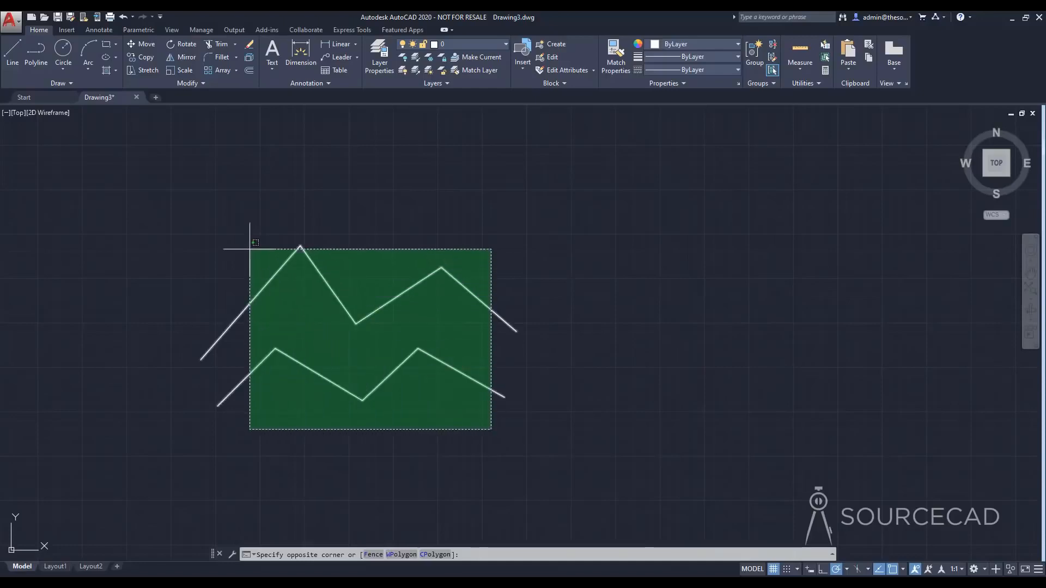
pyautogui.click(249, 249)
pyautogui.press('Delete')
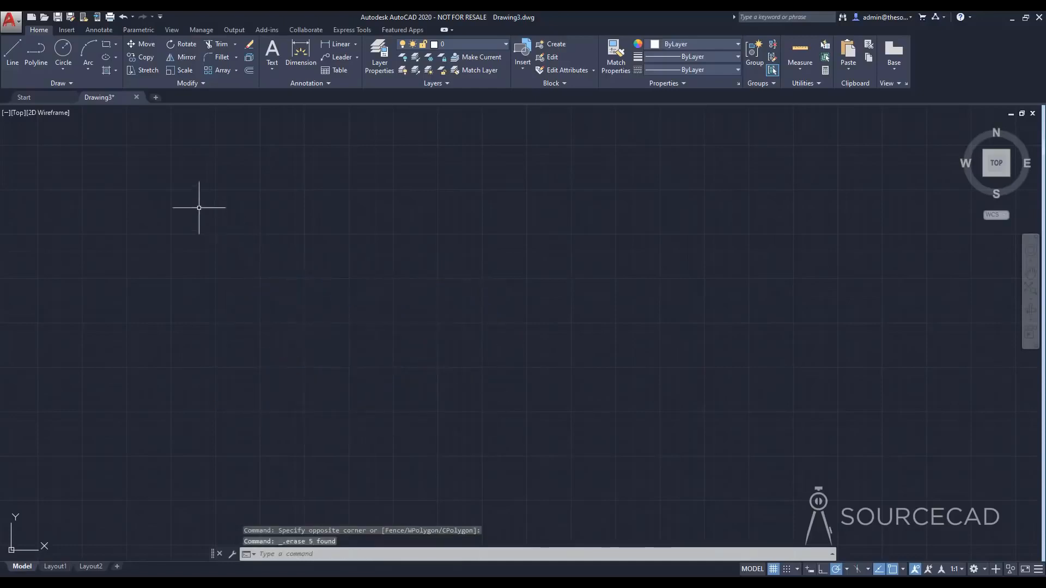
# Draw a circle with a radius of 100 near the middle of the drawing area.
pyautogui.click(64, 49)
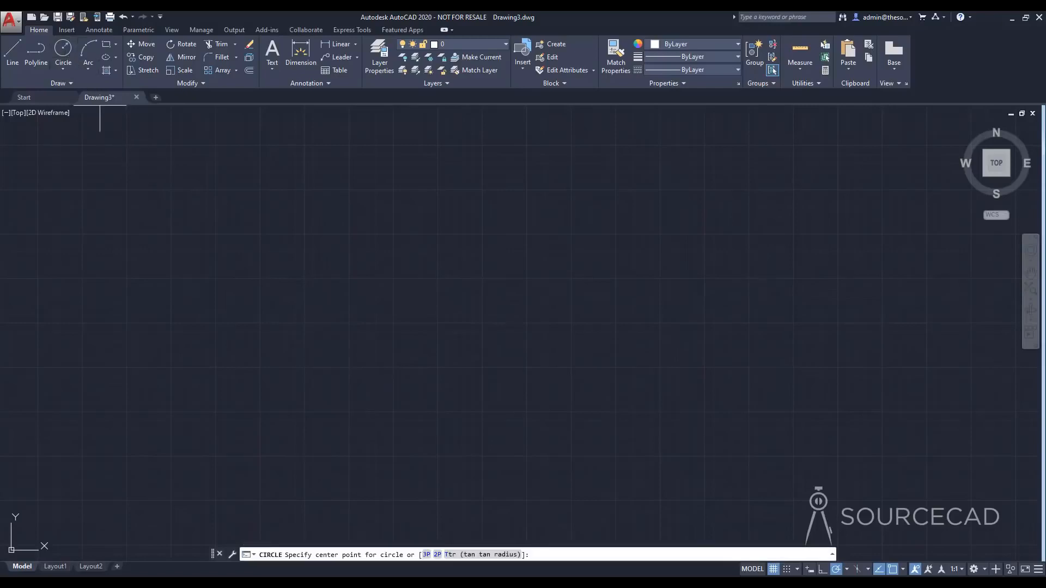
pyautogui.click(439, 314)
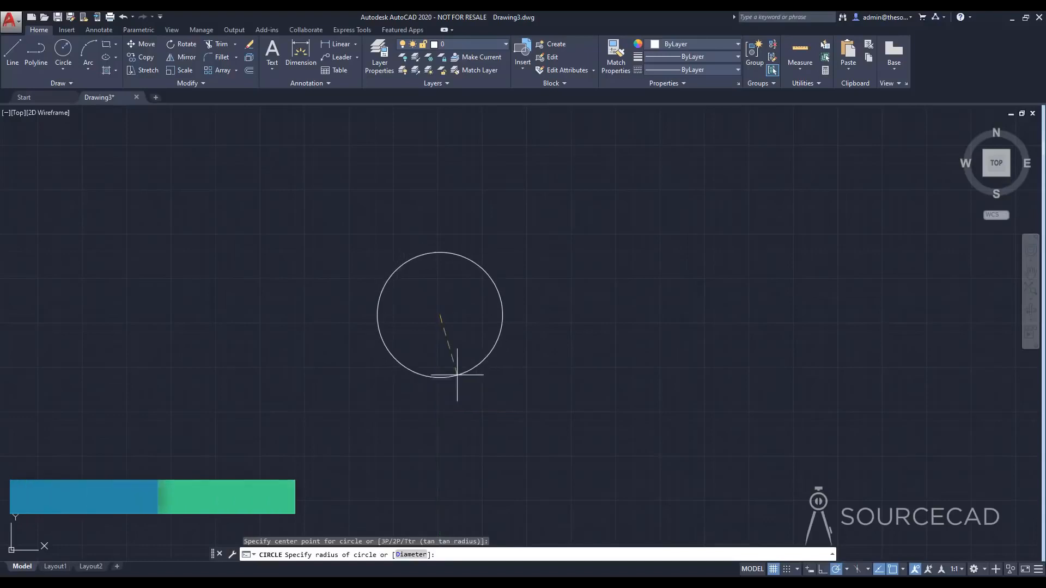
pyautogui.write('100')
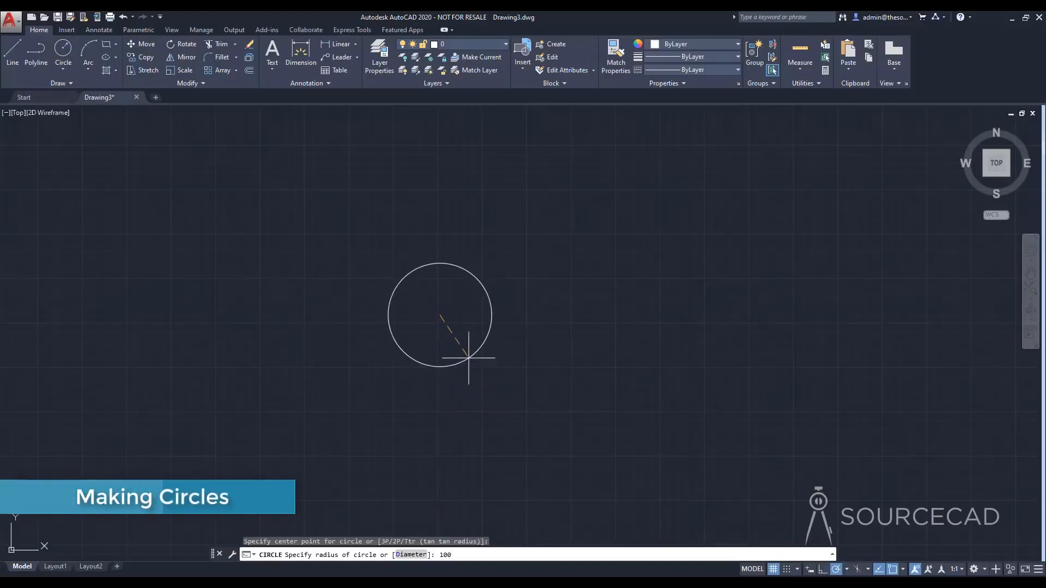
pyautogui.press('Return')
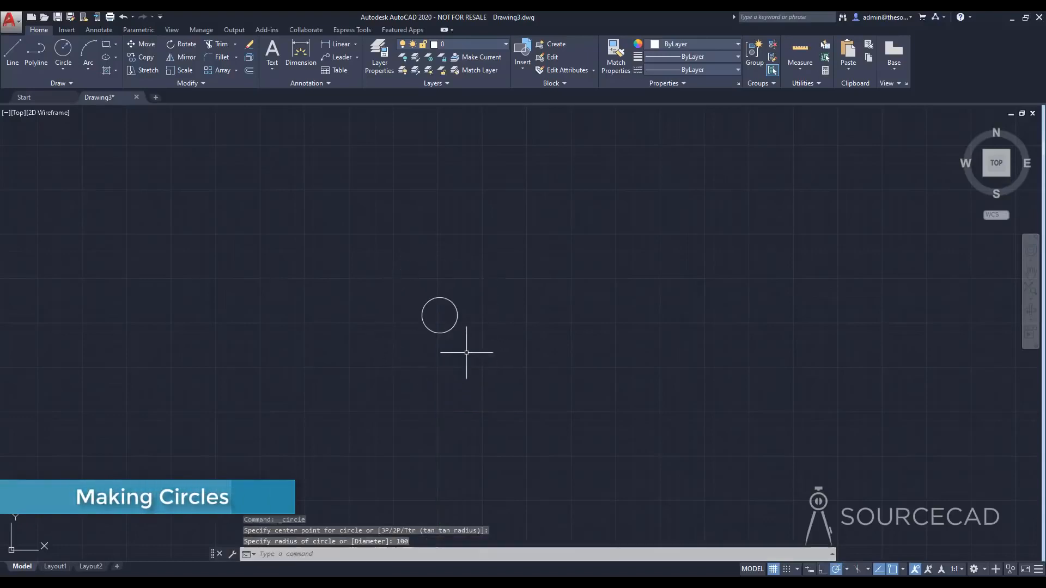
pyautogui.scroll(5, 455, 322)
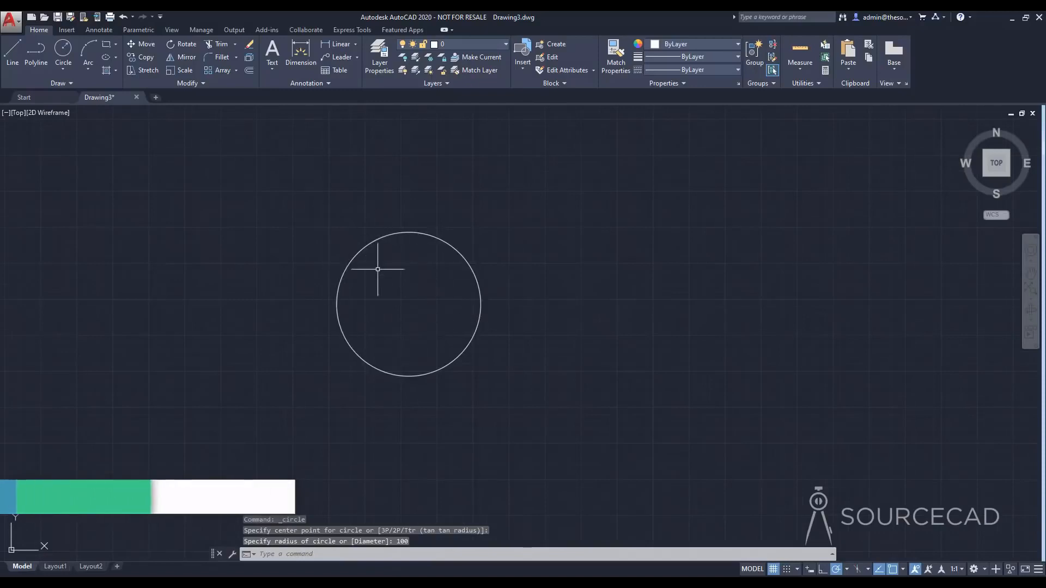
pyautogui.moveTo(408, 303); pyautogui.dragTo(424, 345, button='middle')
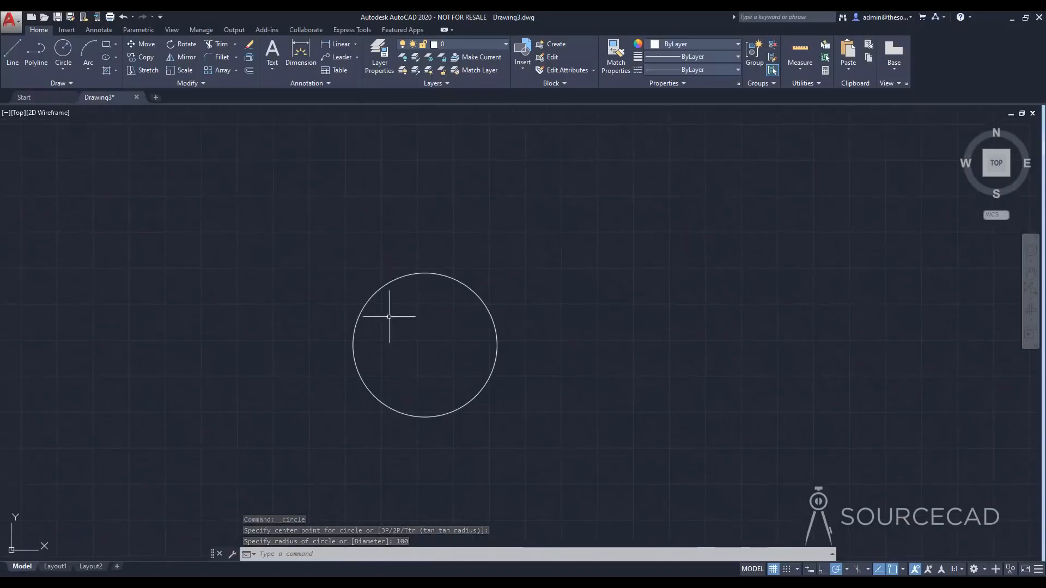
# Draw a second circle to the right of the first one, using the Diameter option with a value of 100.
pyautogui.click(64, 50)
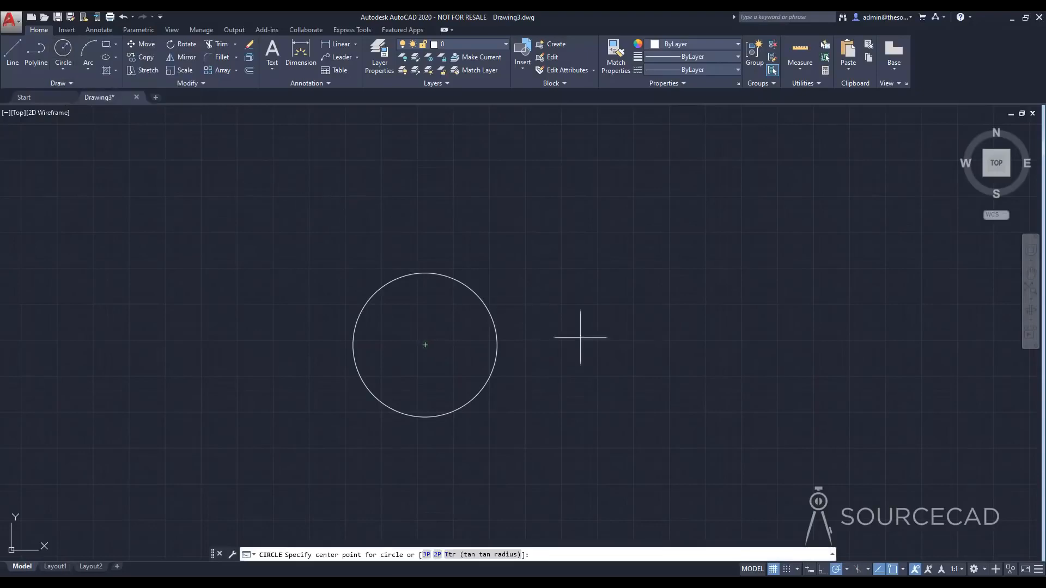
pyautogui.click(657, 344)
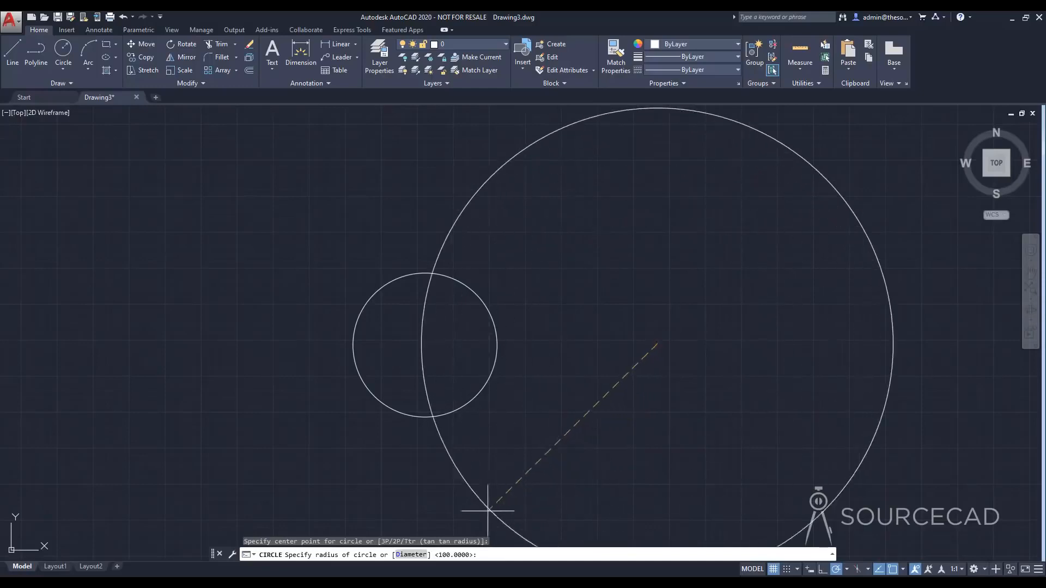
pyautogui.click(410, 555)
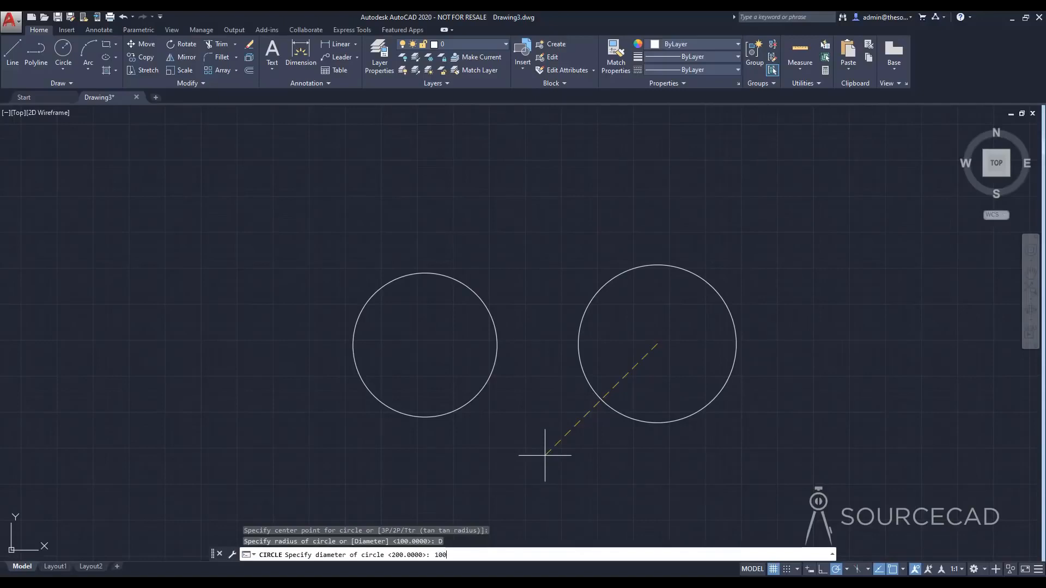
pyautogui.press('Return')
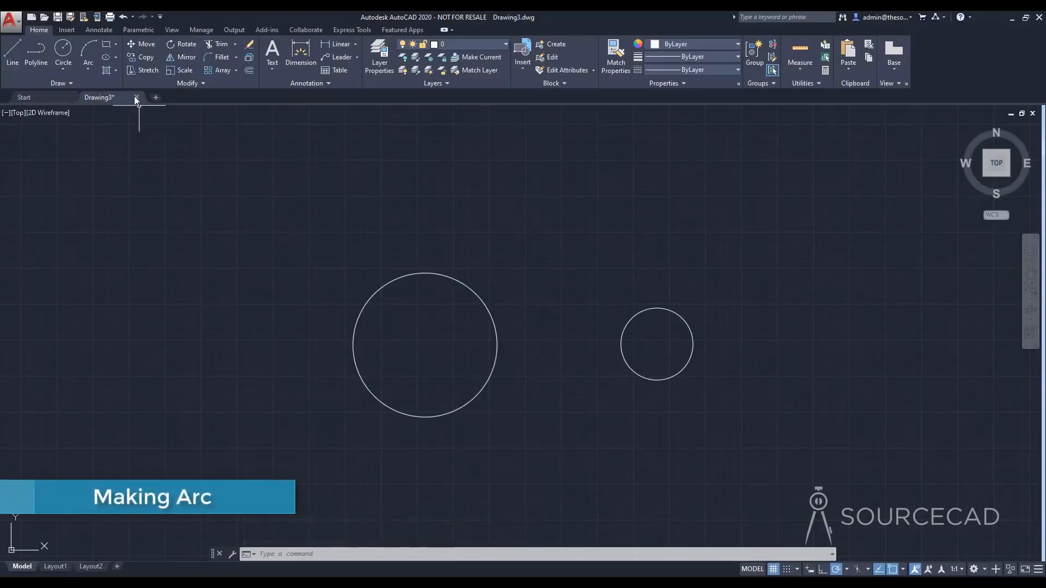
# Draw a three-point arc bulging upward above the gap between the two circles.
pyautogui.click(89, 50)
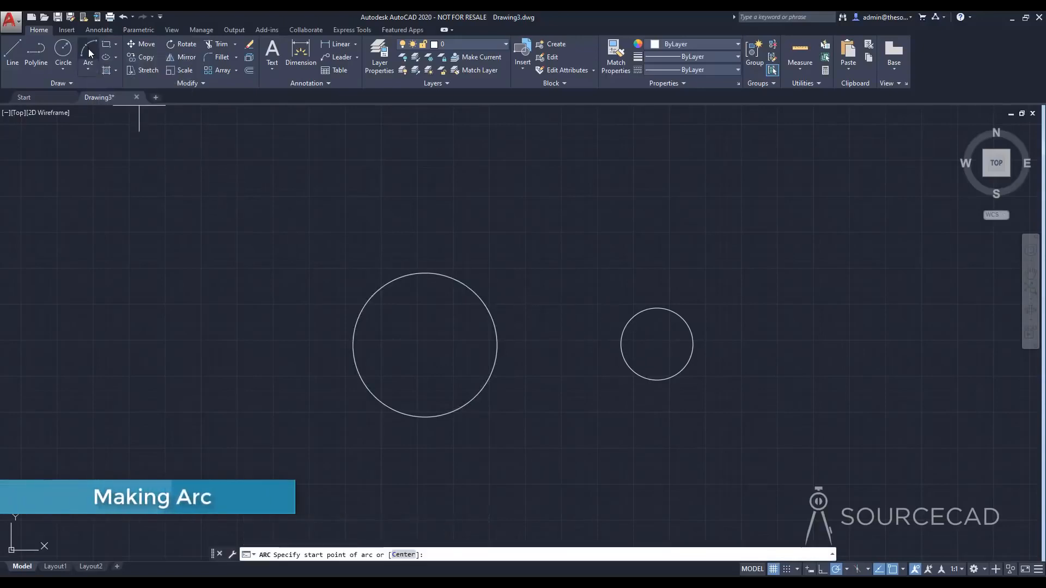
pyautogui.click(504, 245)
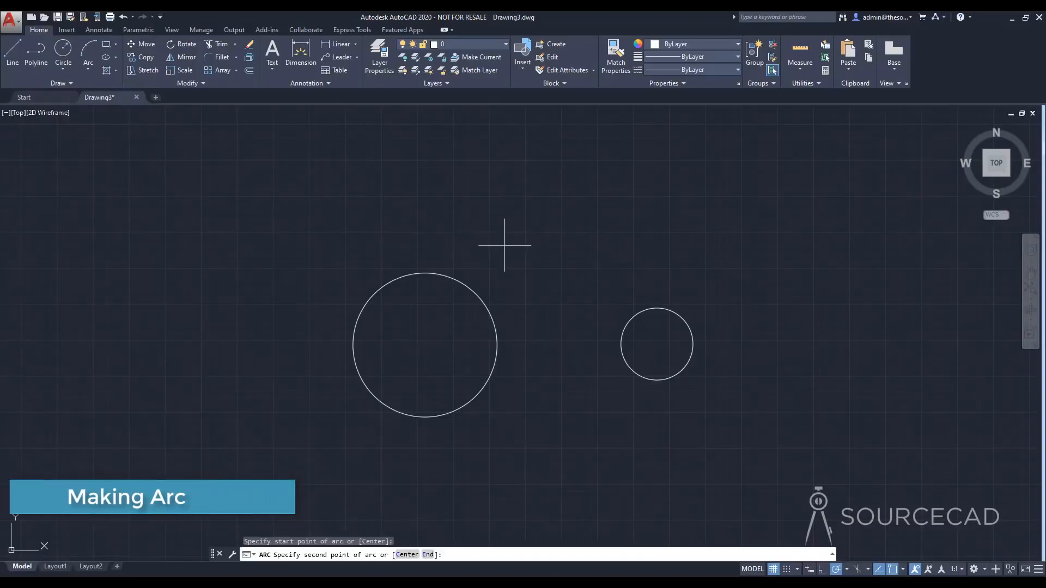
pyautogui.click(573, 188)
pyautogui.click(643, 239)
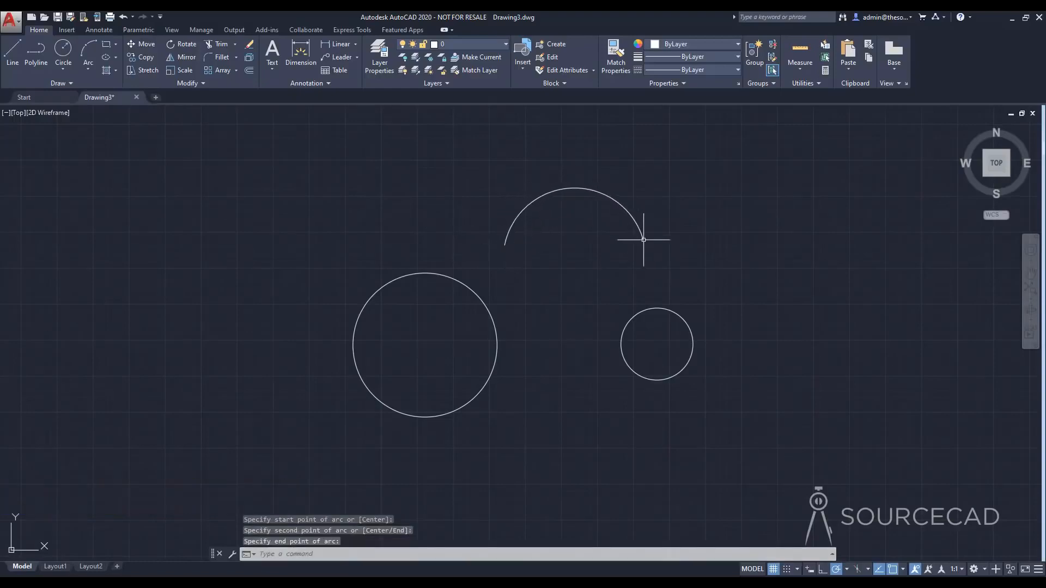
pyautogui.click(87, 69)
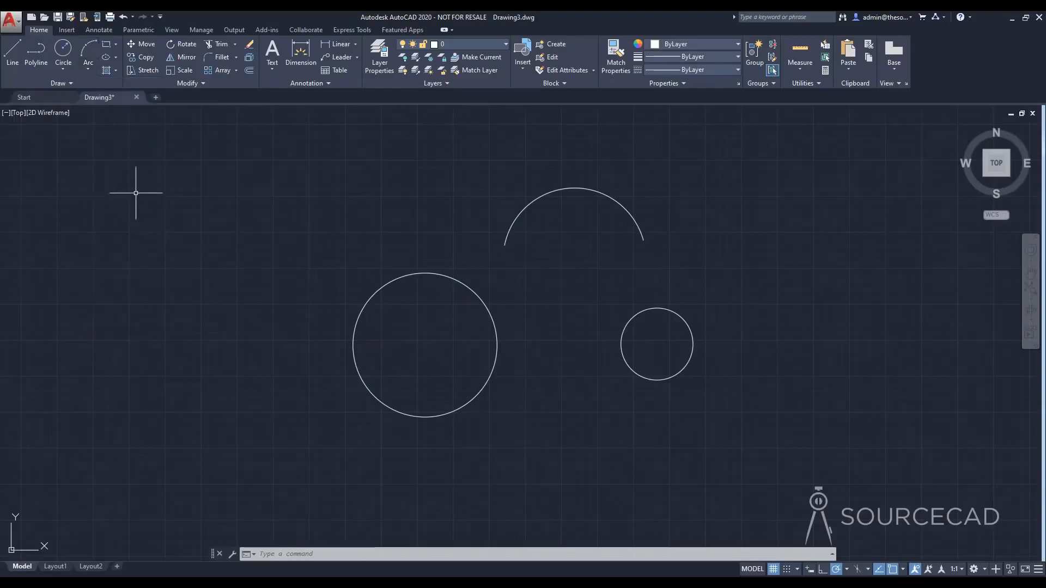
pyautogui.click(62, 68)
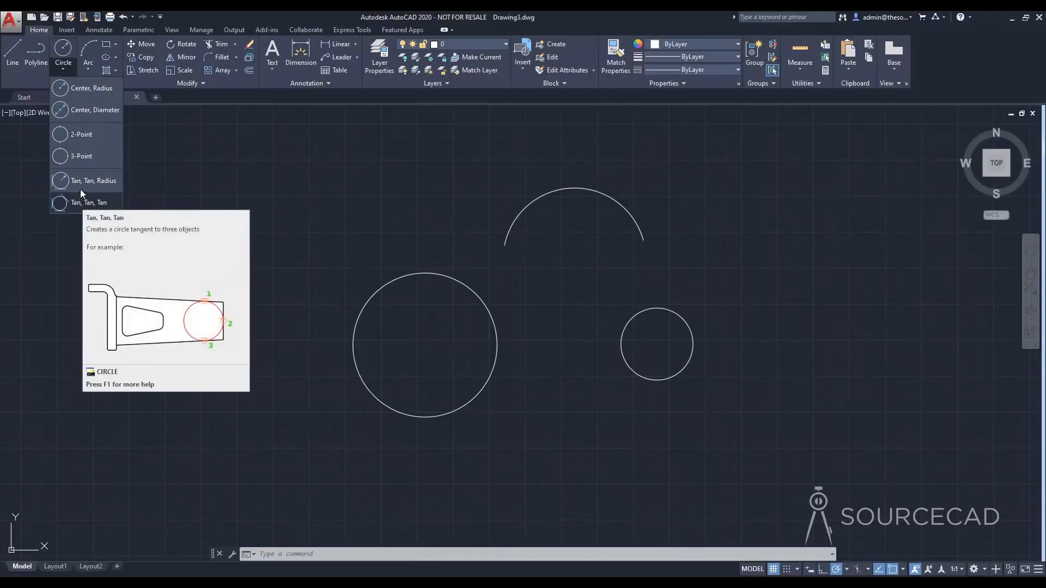
pyautogui.click(189, 143)
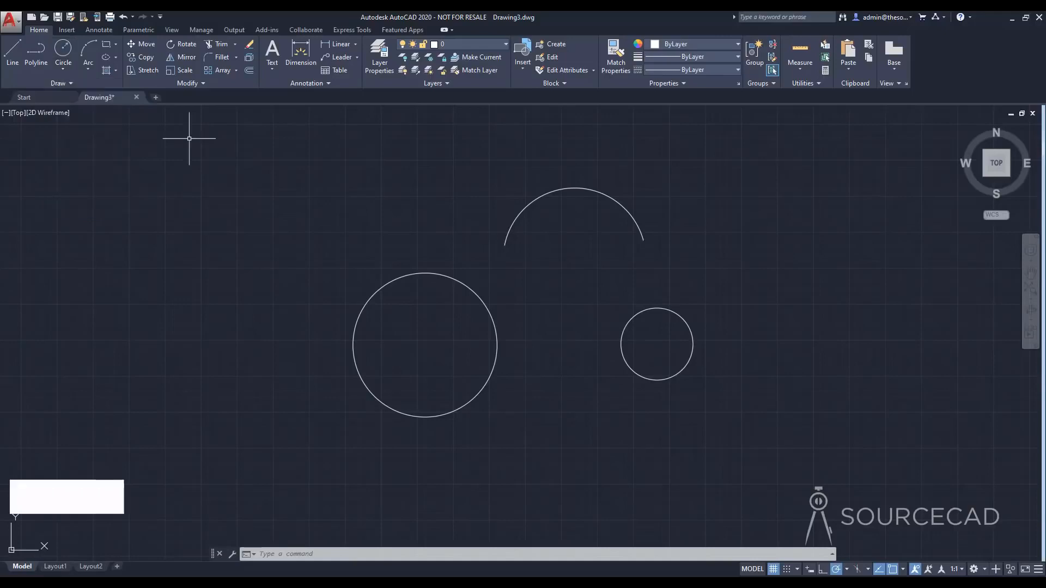
# Draw a freehand-sized rectangle to the upper left of the large circle by picking two opposite corners.
pyautogui.click(106, 47)
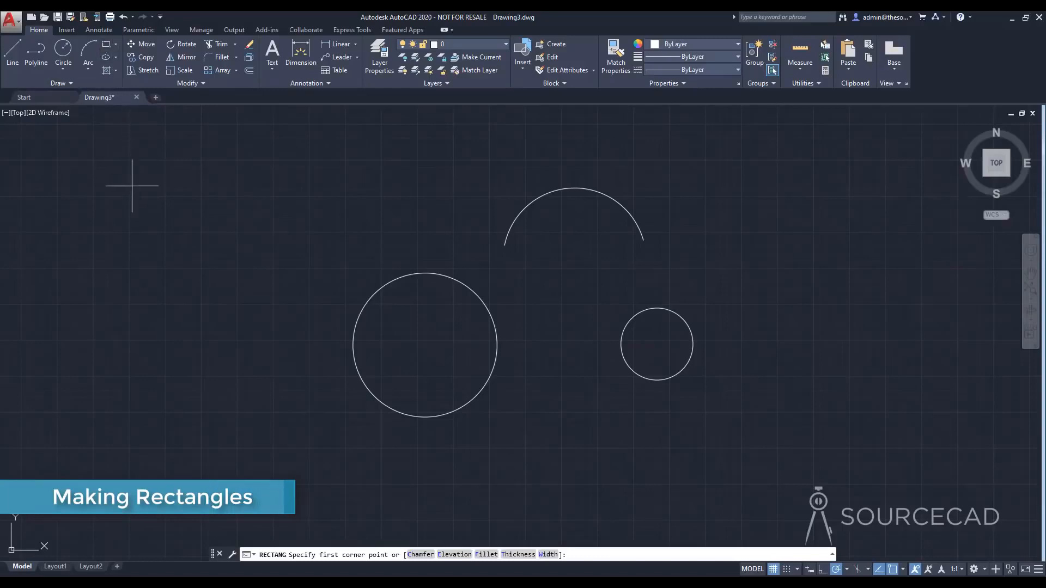
pyautogui.click(117, 316)
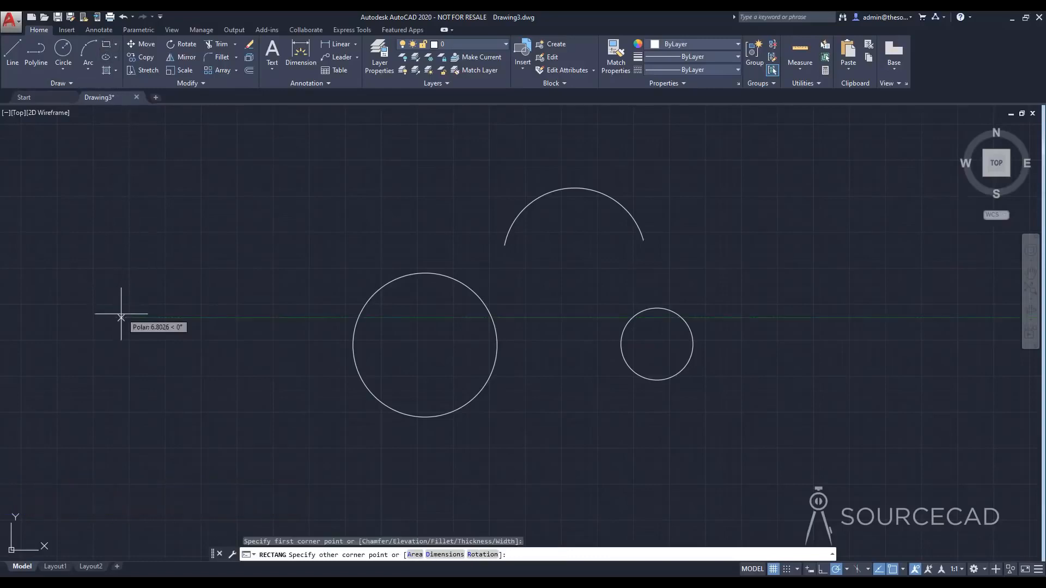
pyautogui.click(303, 207)
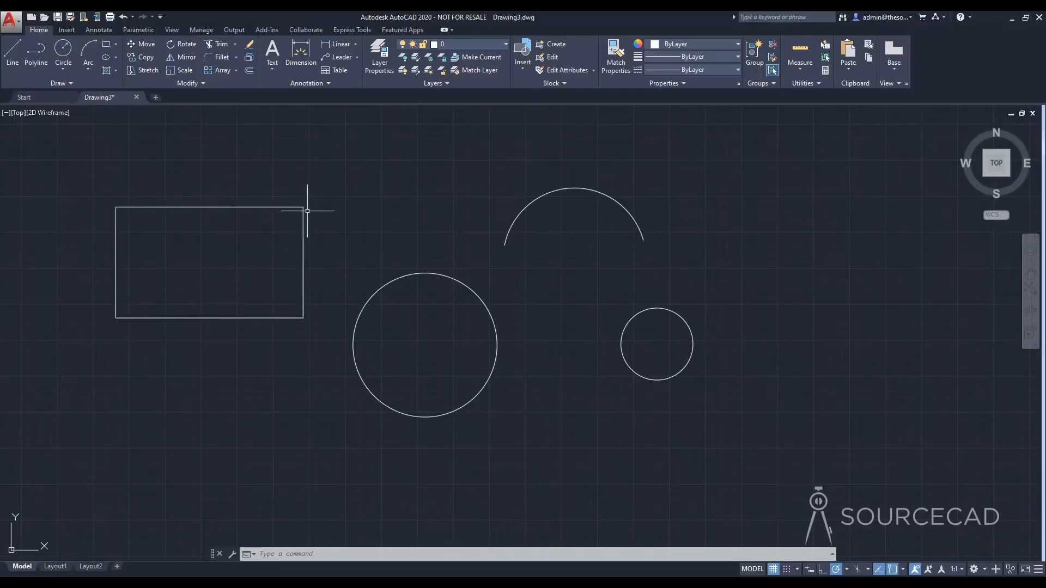
# Turn on Dynamic Input and draw a 100 by 50 rectangle to the right of the small circle.
pyautogui.press('F12')
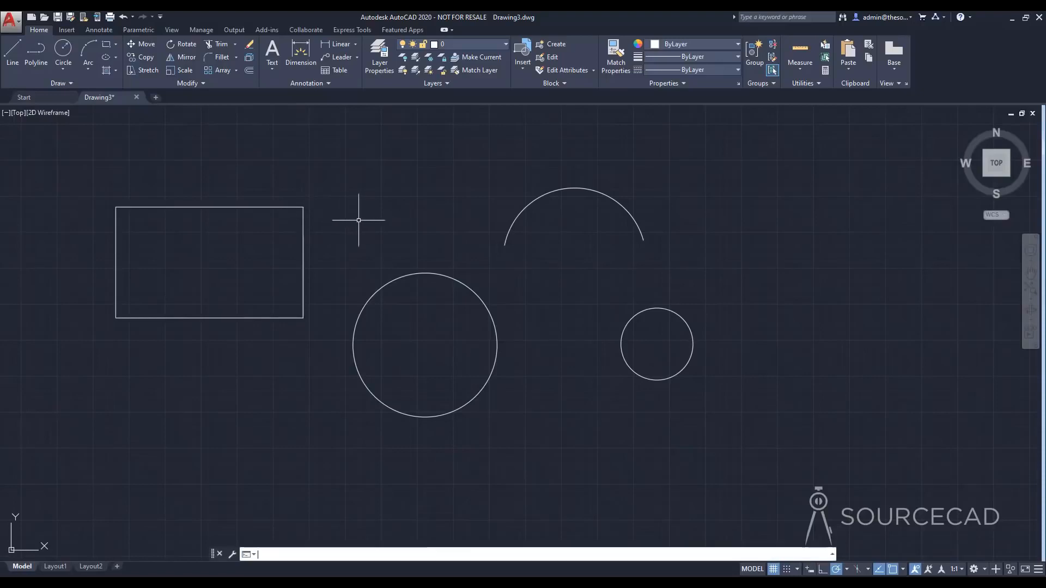
pyautogui.click(106, 49)
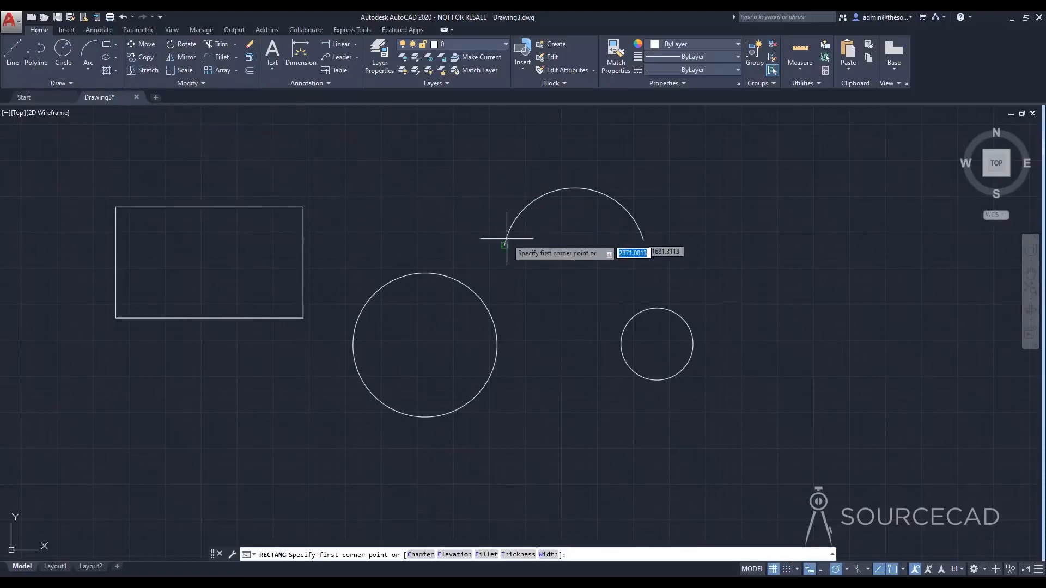
pyautogui.moveTo(693, 285); pyautogui.dragTo(451, 301, button='middle')
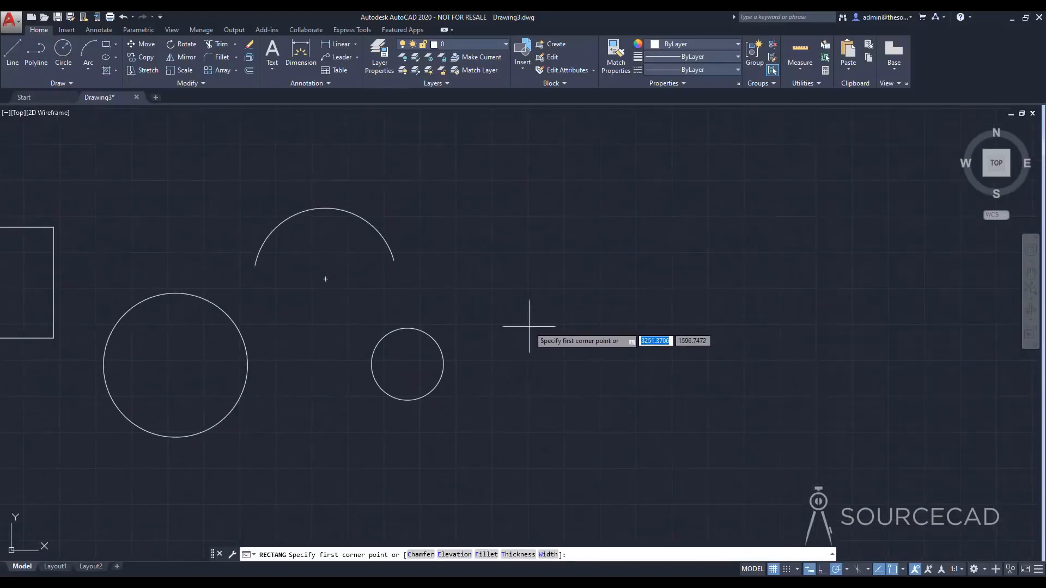
pyautogui.click(529, 326)
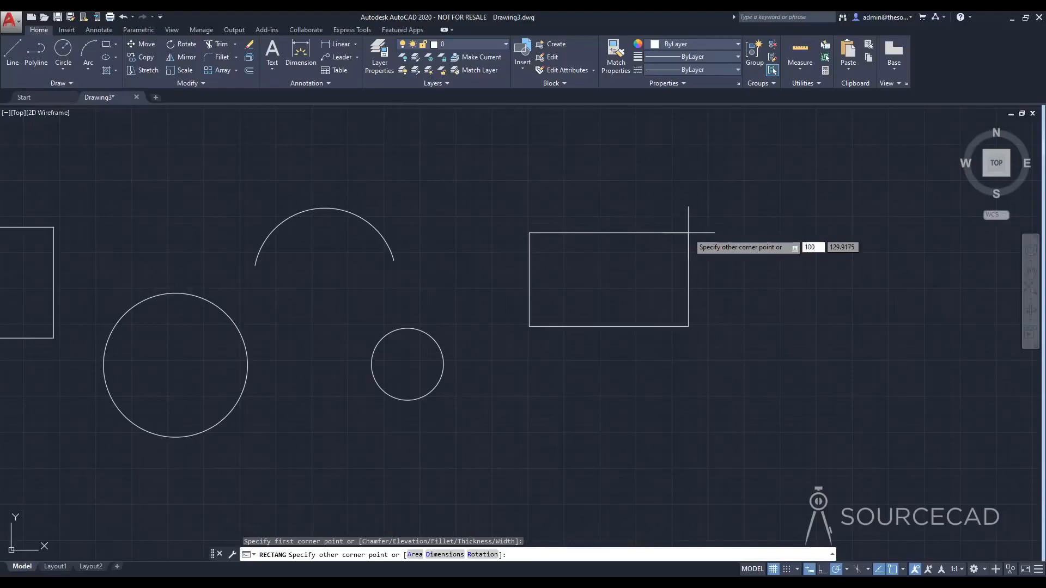
pyautogui.press('Tab')
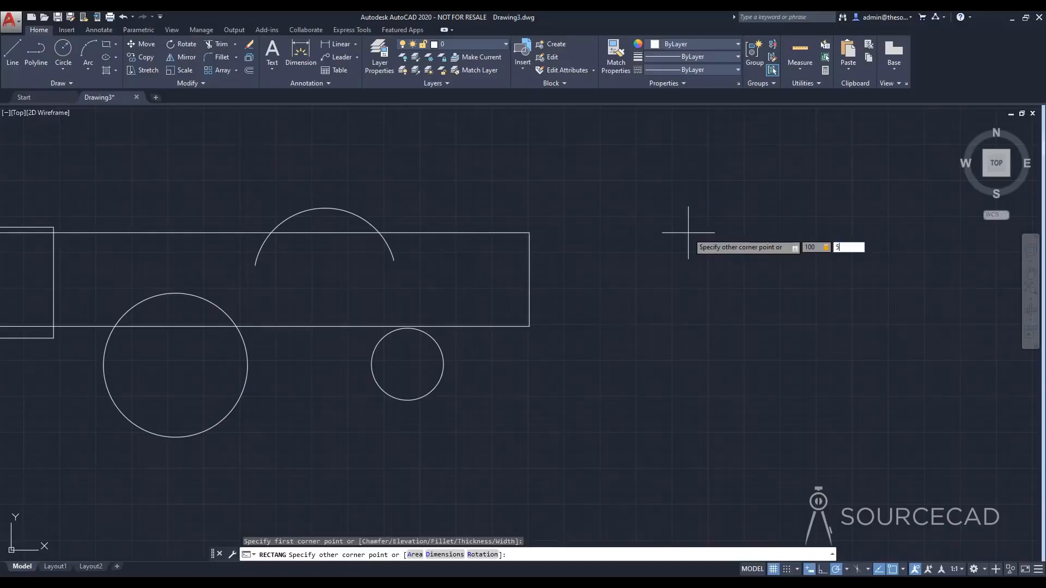
pyautogui.press('Return')
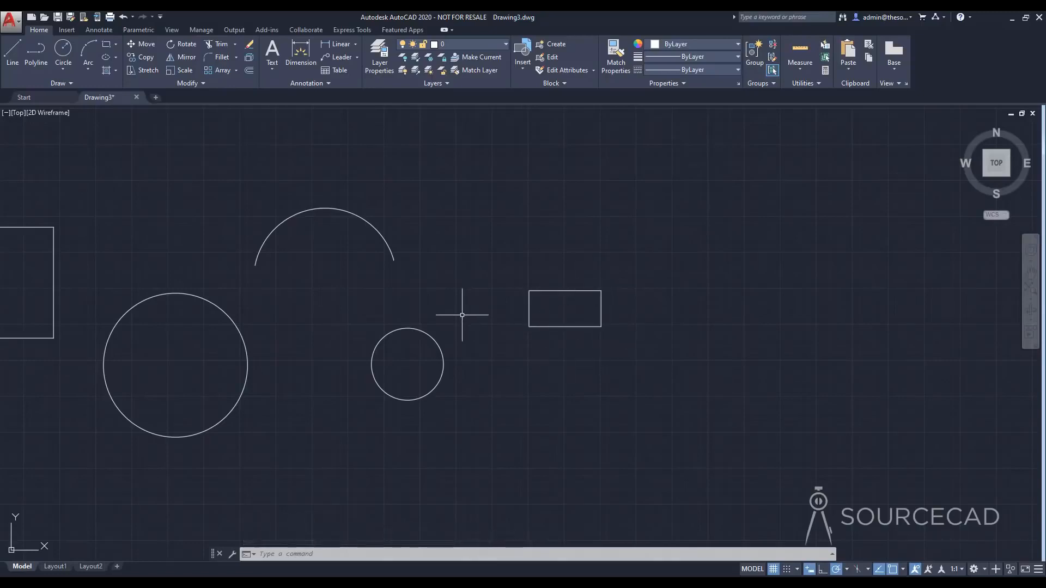
# Move the large circle by its centre to the empty space right of the arc, above the small rectangle.
pyautogui.moveTo(462, 315); pyautogui.dragTo(685, 330, button='middle')
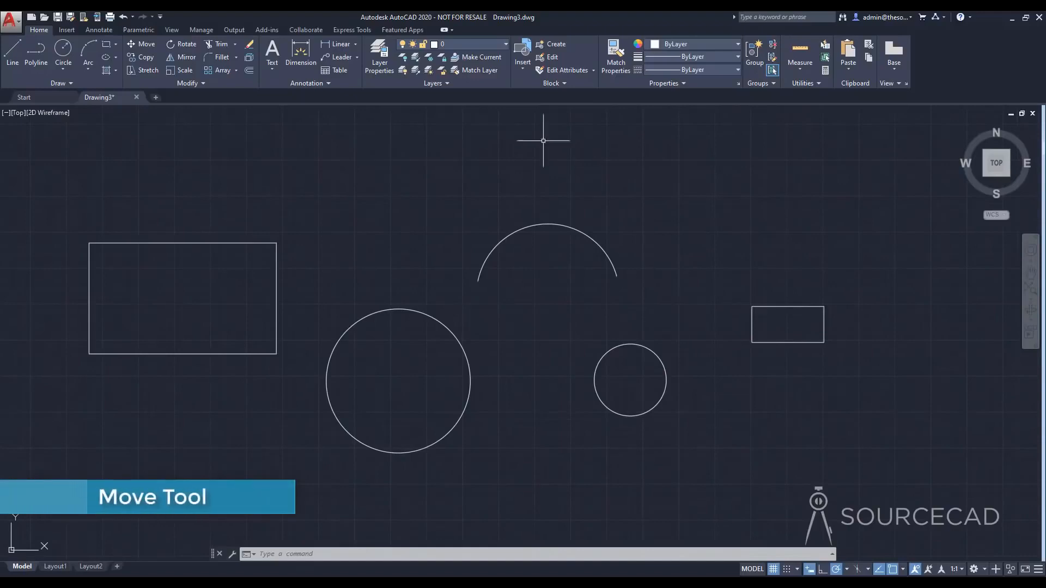
pyautogui.moveTo(533, 318)
pyautogui.mouseDown(button='middle')
pyautogui.moveTo(433, 335)
pyautogui.moveTo(525, 329)
pyautogui.moveTo(525, 311)
pyautogui.moveTo(504, 288)
pyautogui.moveTo(563, 305)
pyautogui.mouseUp(button='middle')
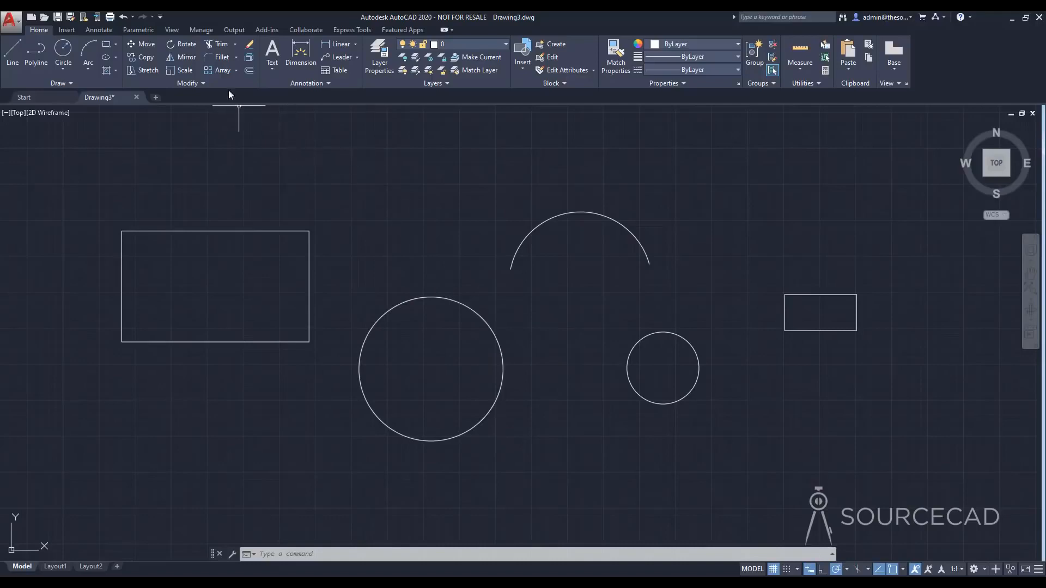
pyautogui.click(142, 43)
pyautogui.click(388, 311)
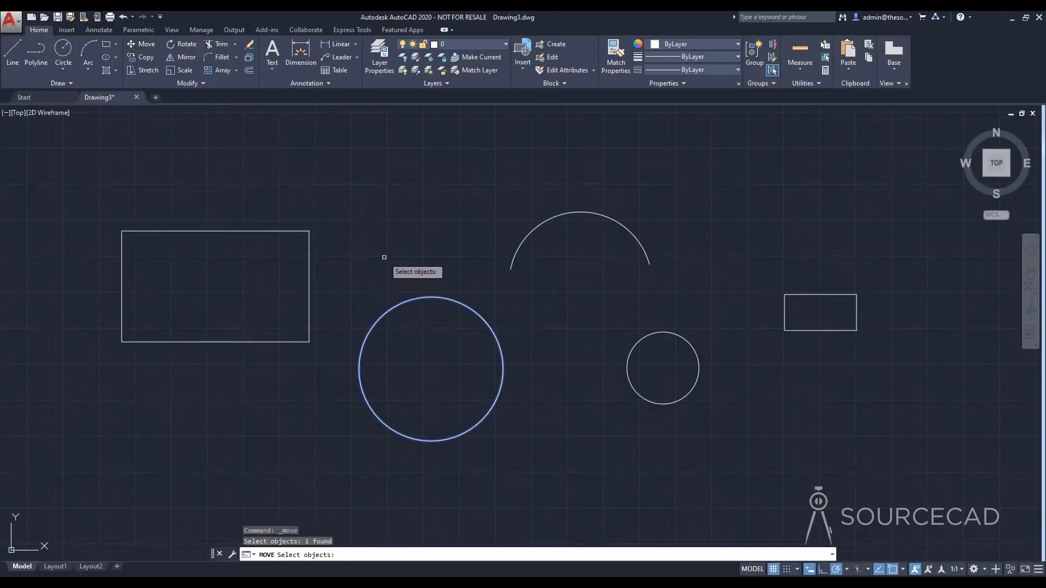
pyautogui.press('Return')
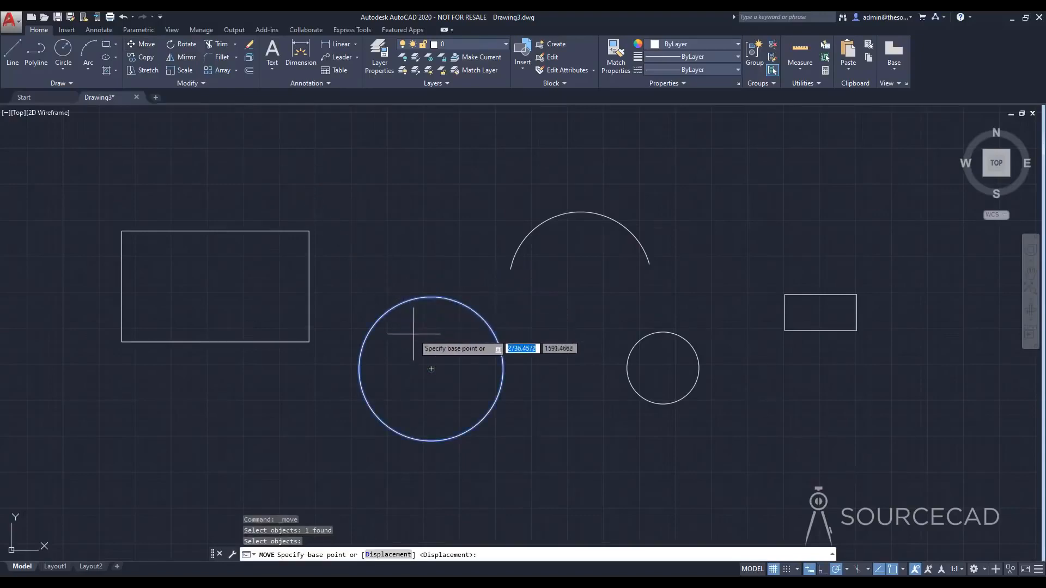
pyautogui.click(431, 369)
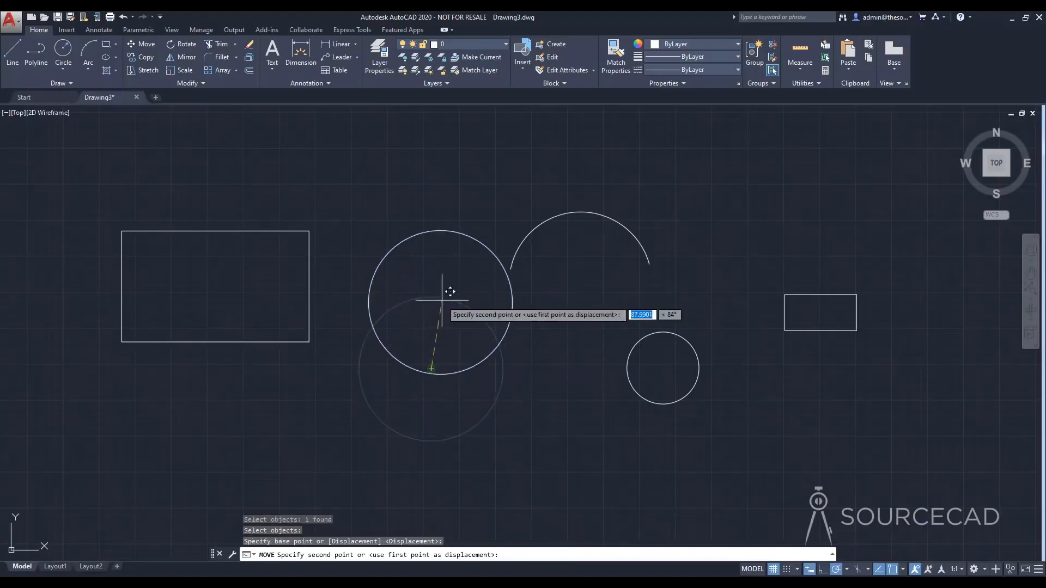
pyautogui.click(745, 215)
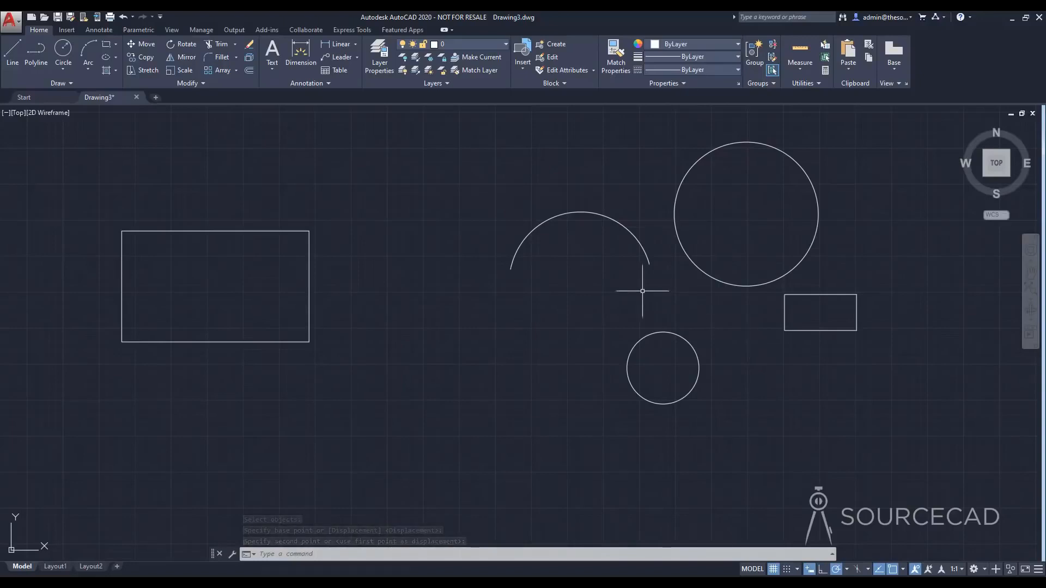
# Move the small rectangle and small circle together so the circle sits below the large rectangle and the small rectangle lies to its right.
pyautogui.click(146, 44)
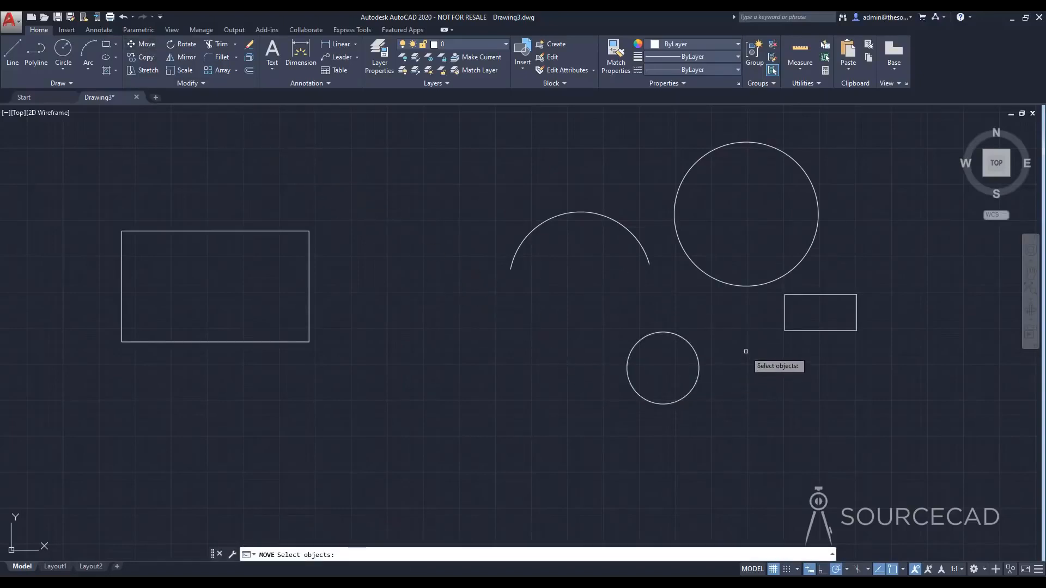
pyautogui.click(793, 330)
pyautogui.click(699, 355)
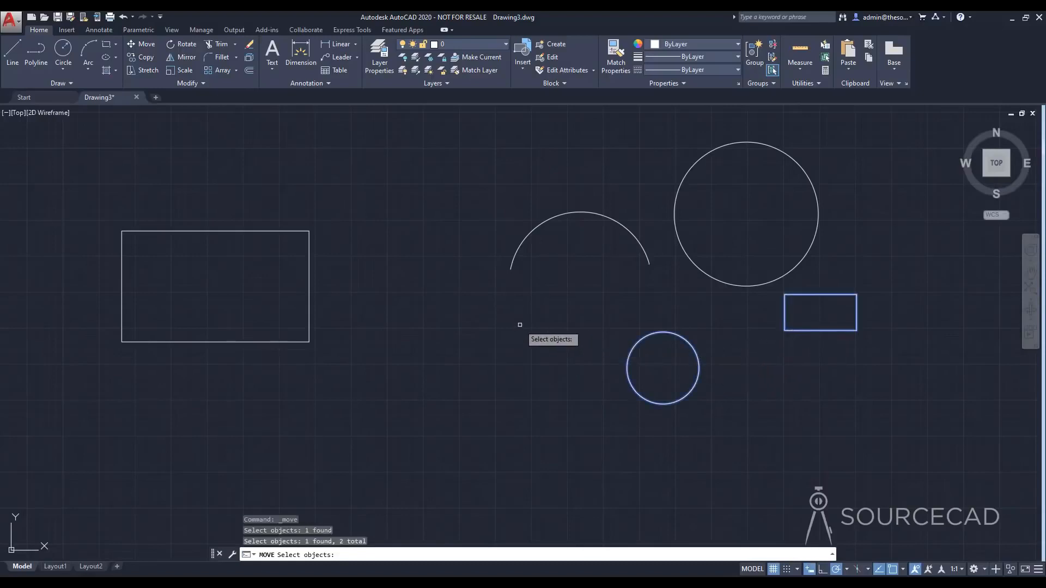
pyautogui.press('Return')
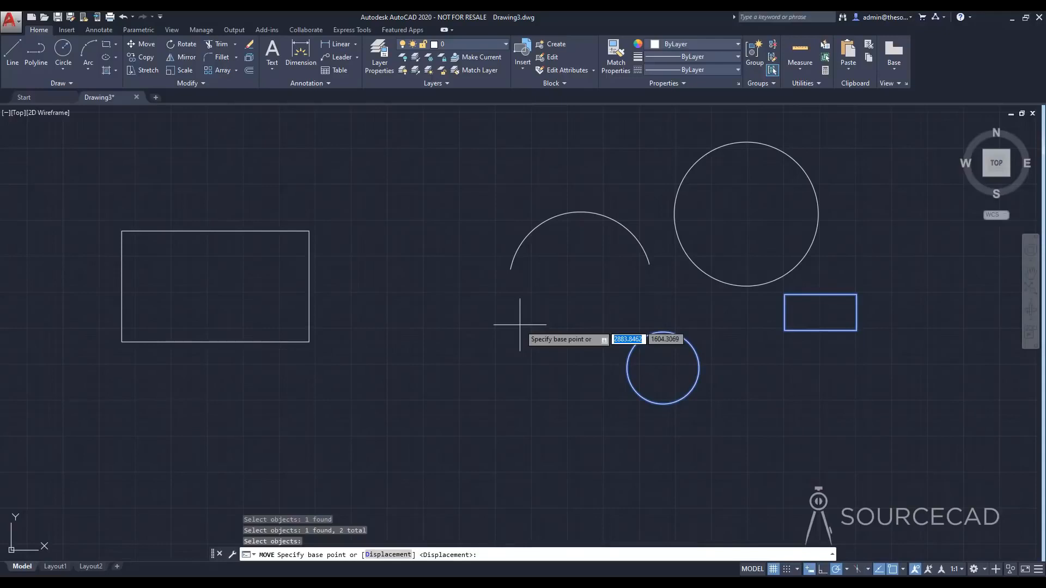
pyautogui.click(781, 436)
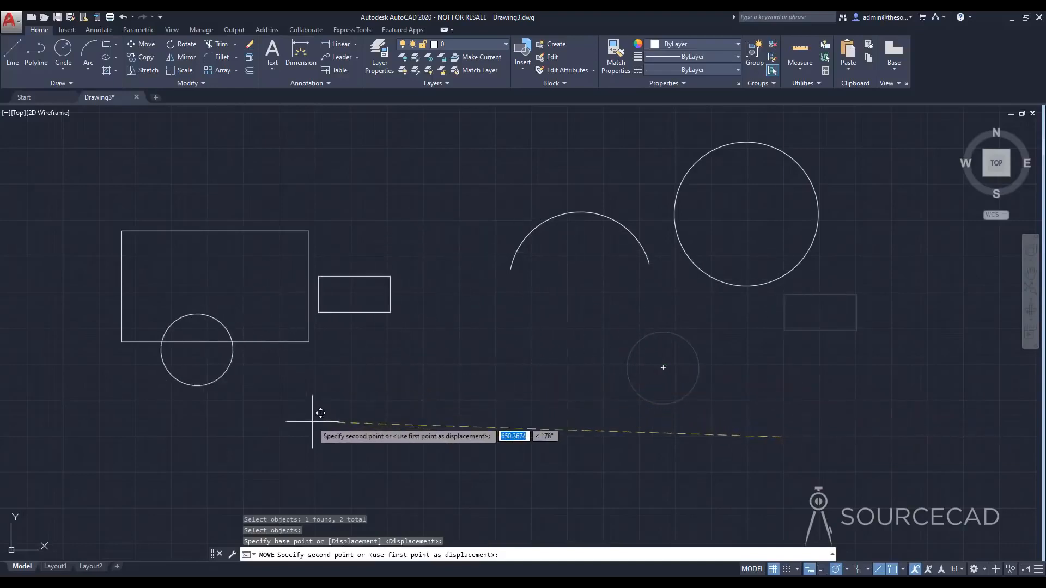
pyautogui.click(345, 483)
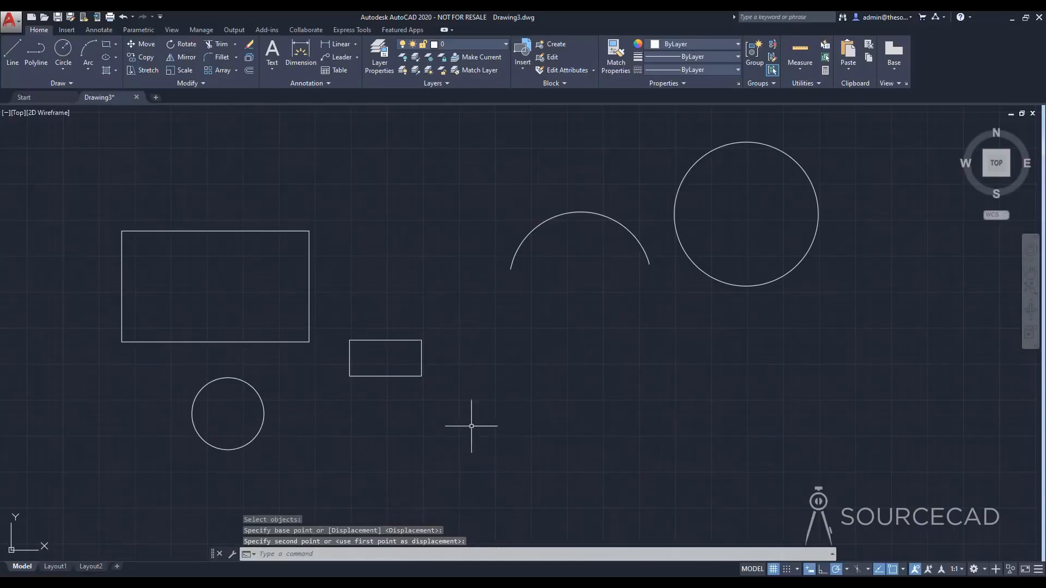
# Copy the small circle by its centre onto the large rectangle's two upper corners and to three free spots around the arc and large circle.
pyautogui.click(140, 57)
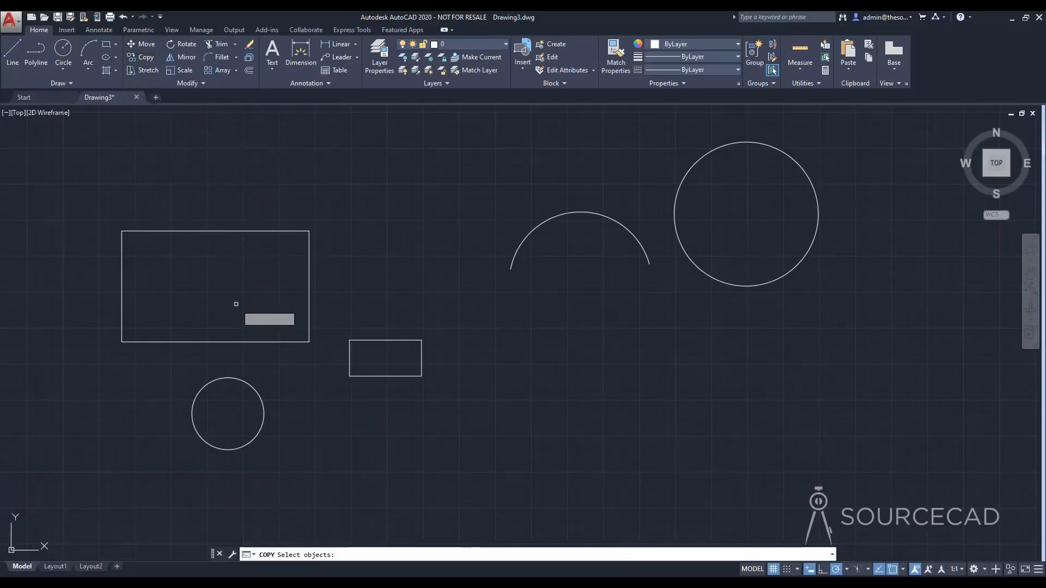
pyautogui.click(246, 384)
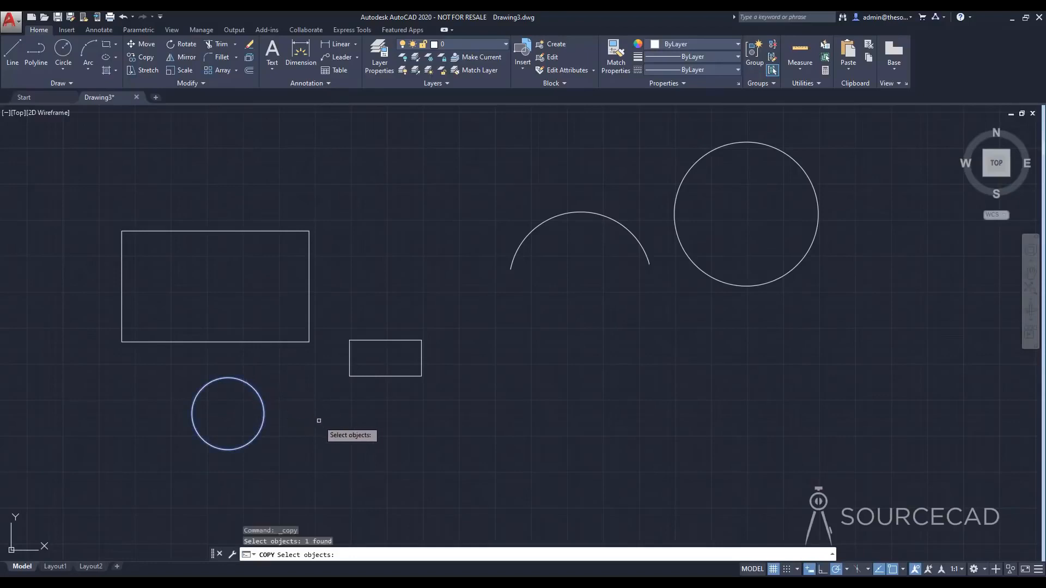
pyautogui.press('Return')
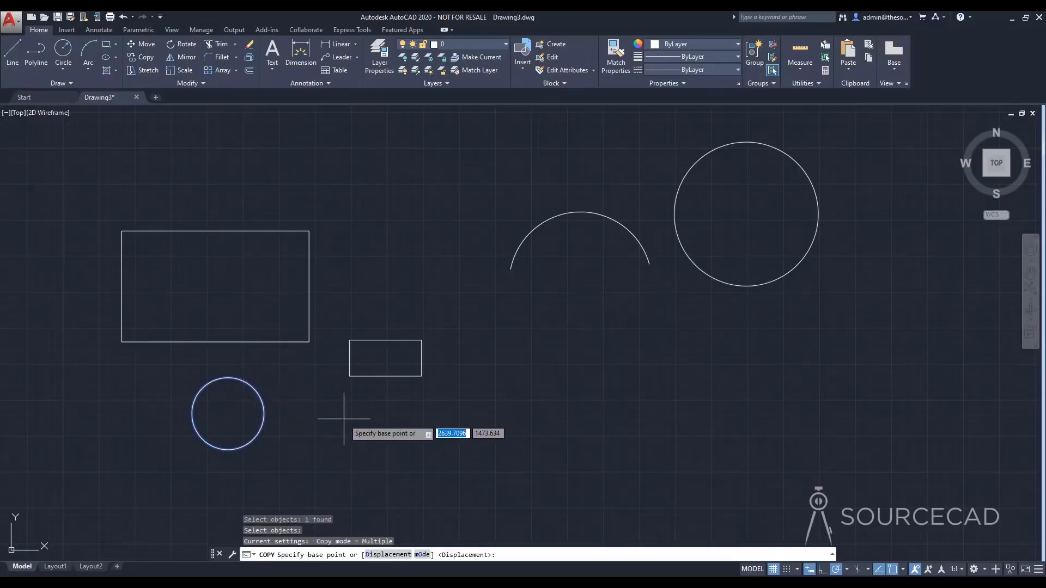
pyautogui.click(228, 414)
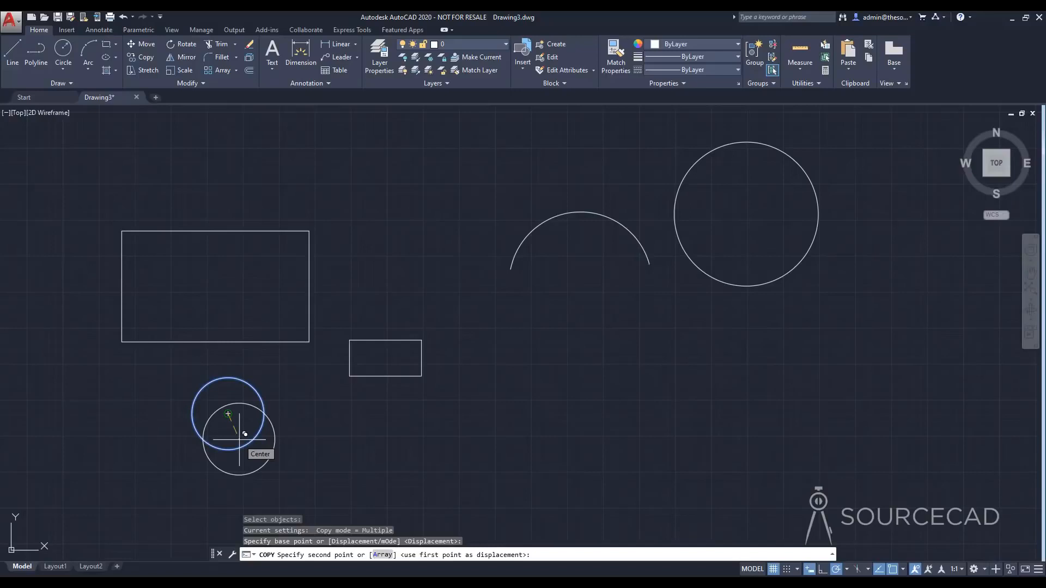
pyautogui.click(309, 231)
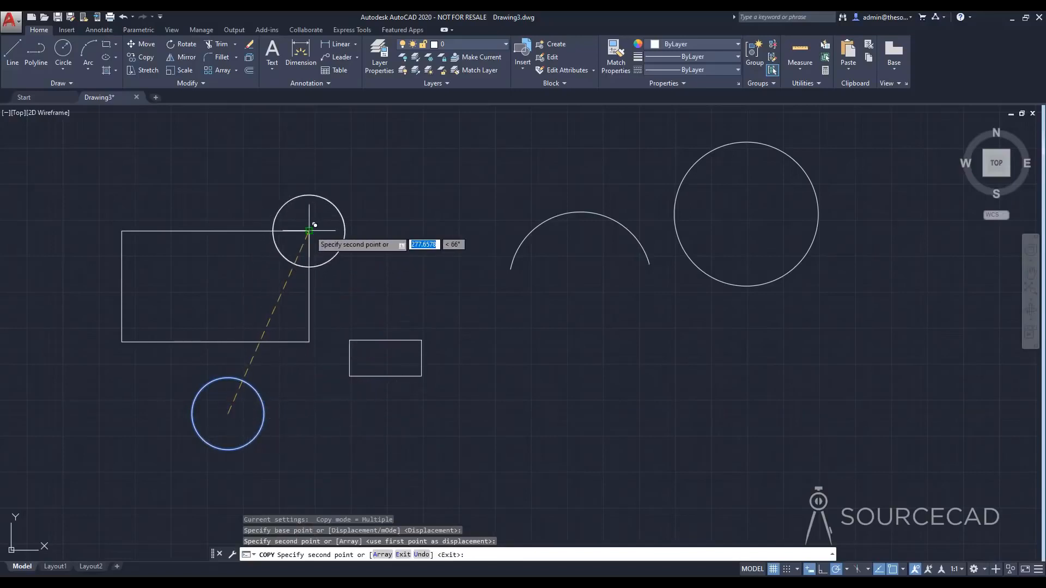
pyautogui.click(121, 231)
pyautogui.click(428, 207)
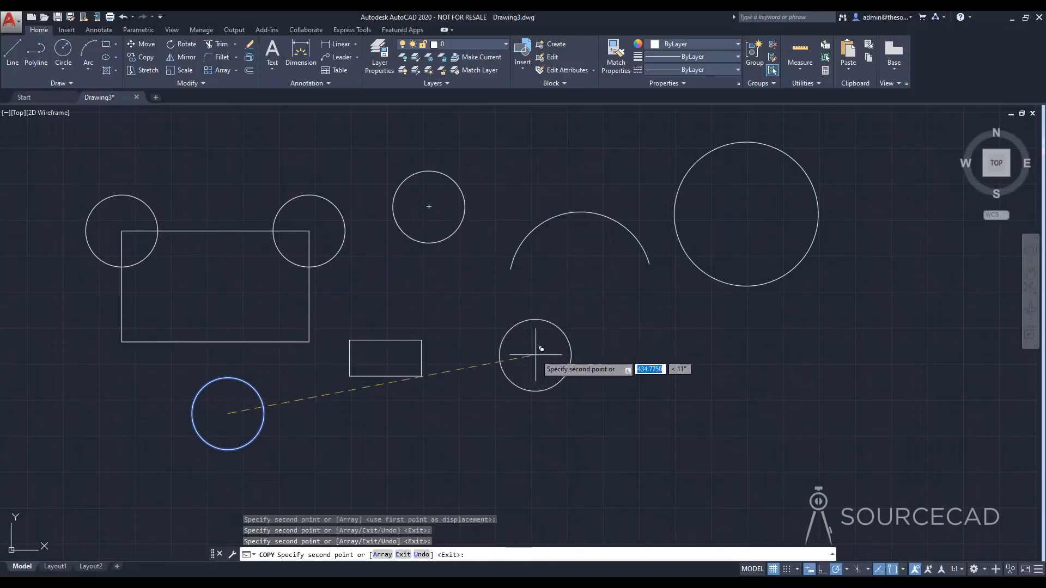
pyautogui.click(535, 355)
pyautogui.click(700, 359)
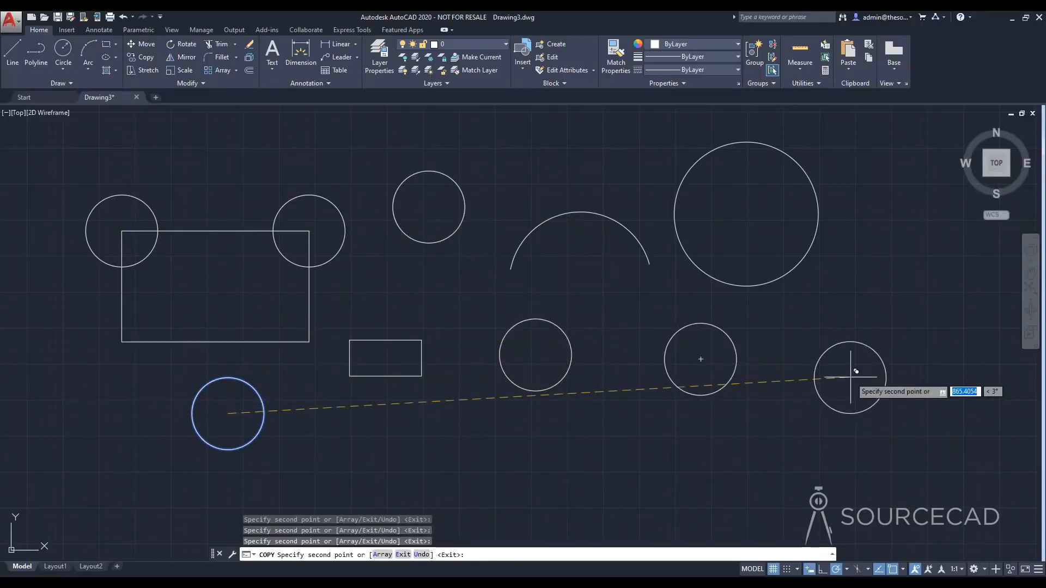
pyautogui.press('Escape')
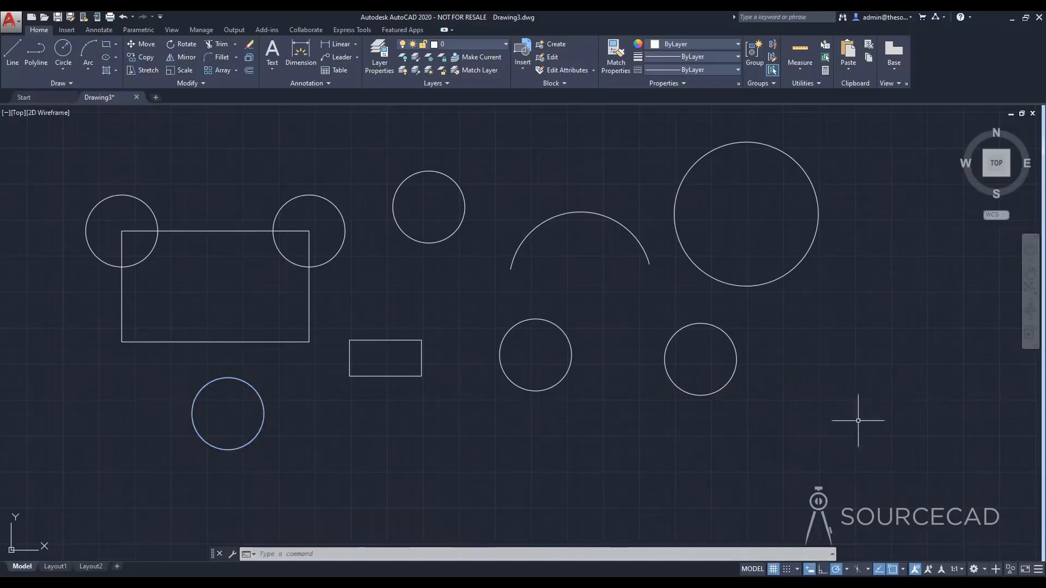
# Delete all the circles, the arc and the large rectangle, keeping only the small rectangle.
pyautogui.click(863, 446)
pyautogui.click(501, 204)
pyautogui.click(490, 246)
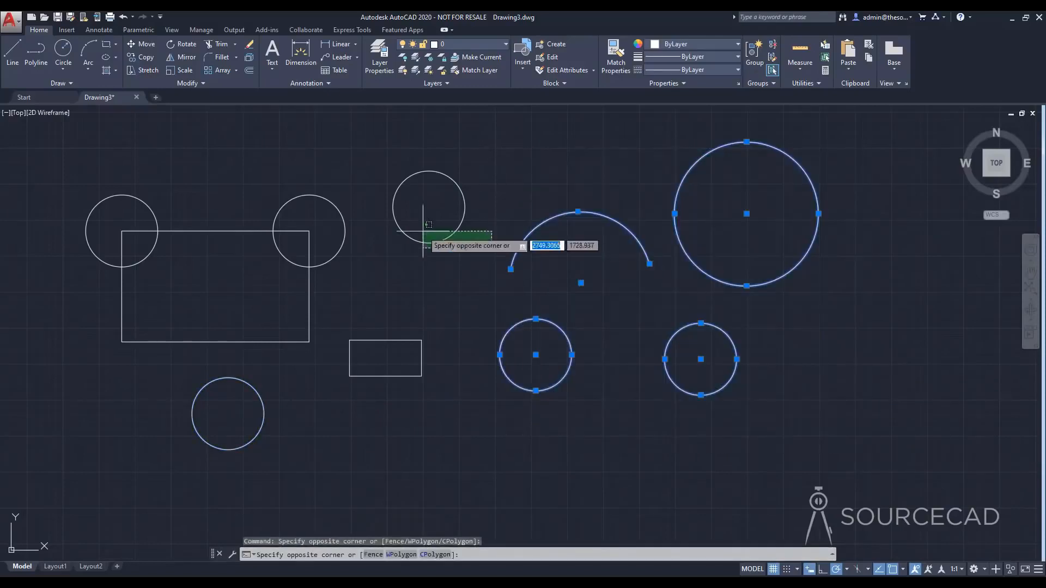
pyautogui.click(97, 171)
pyautogui.click(263, 468)
pyautogui.click(202, 417)
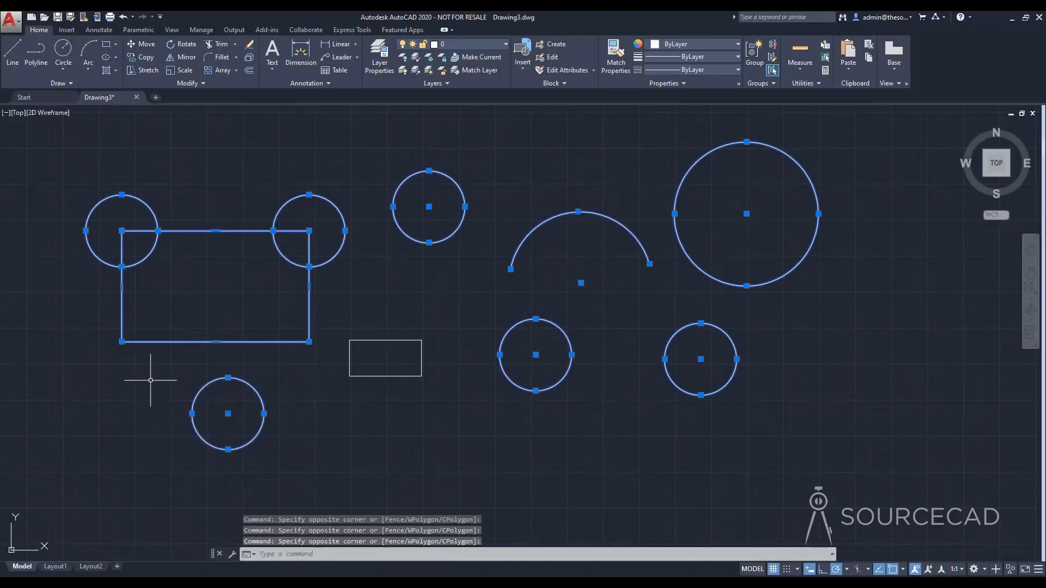
pyautogui.press('Delete')
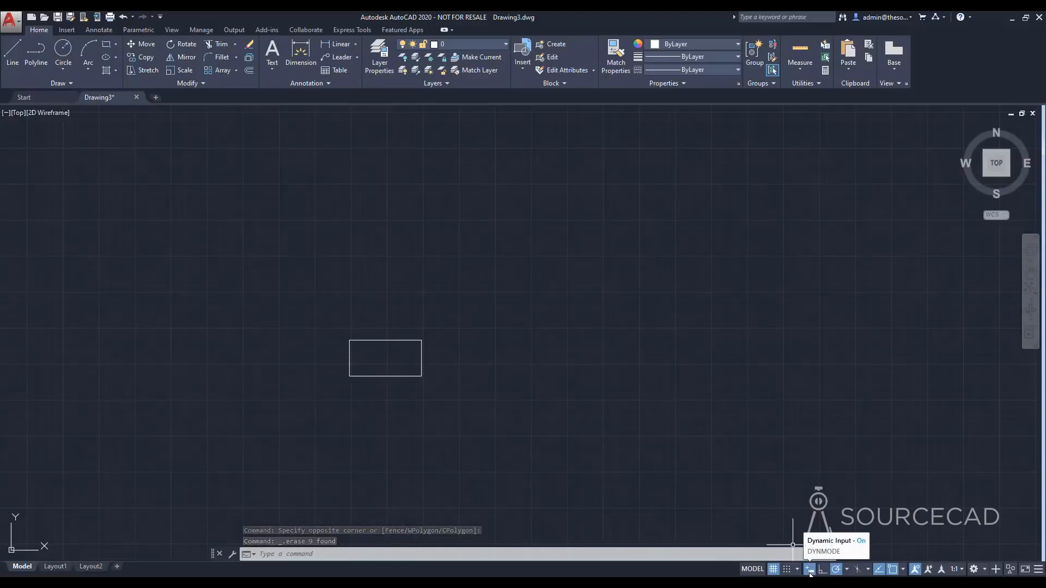
# Turn off Dynamic Input and rotate the small rectangle 30 degrees counterclockwise about its lower-left corner.
pyautogui.click(810, 570)
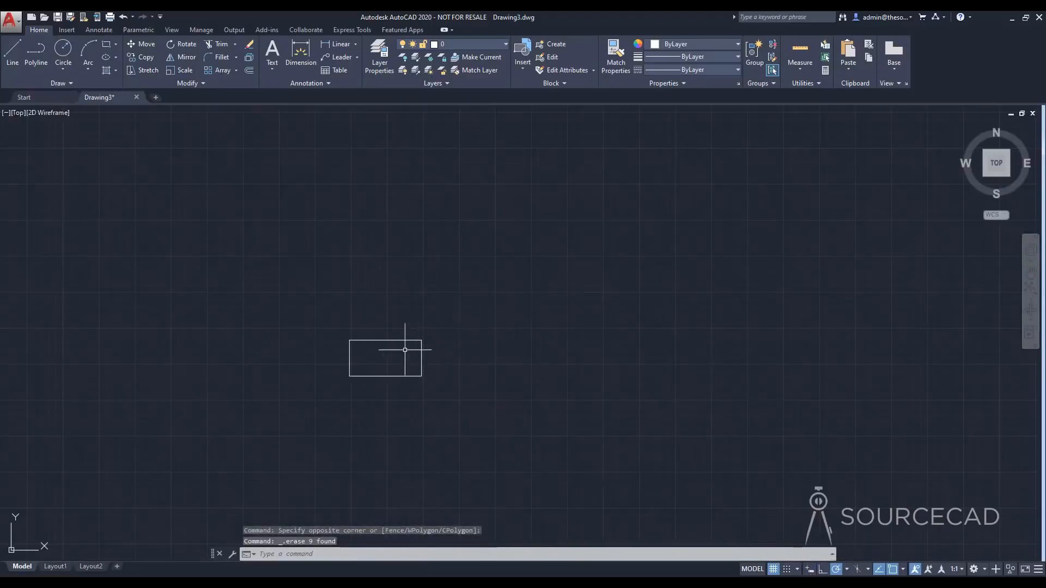
pyautogui.scroll(4, 390, 355)
pyautogui.moveTo(396, 361); pyautogui.dragTo(414, 310, button='middle')
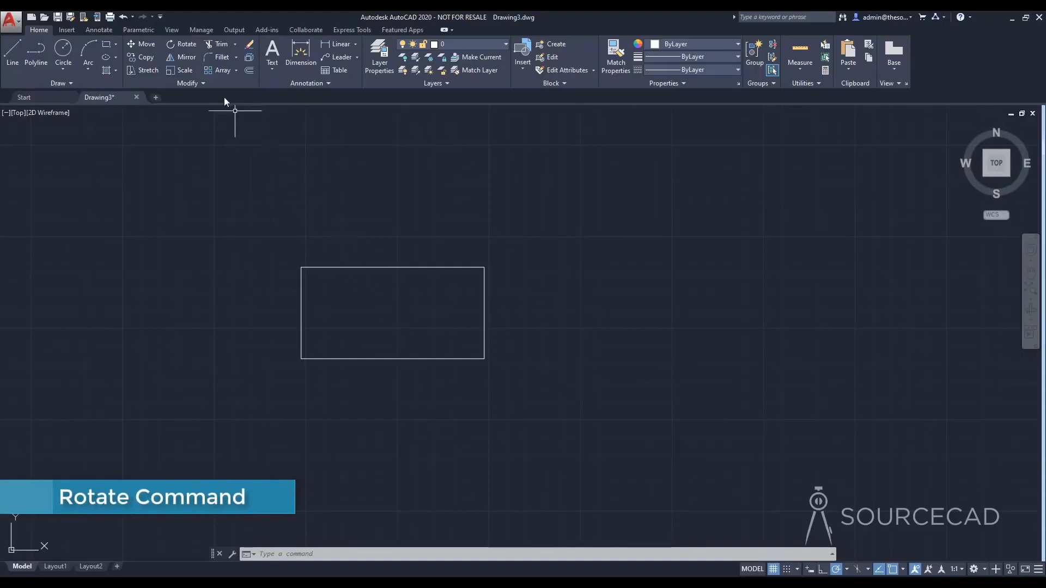
pyautogui.click(184, 47)
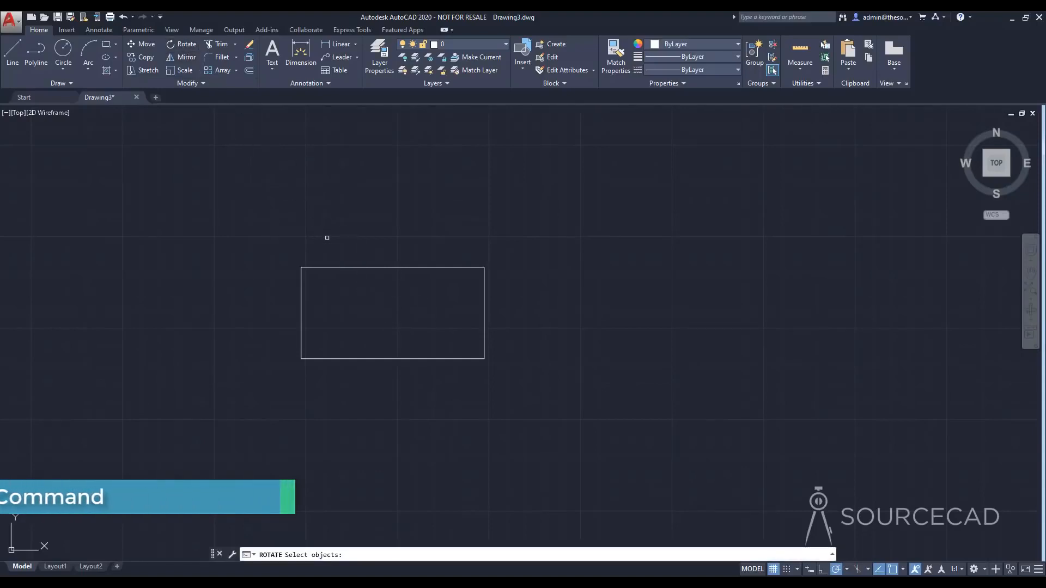
pyautogui.click(343, 267)
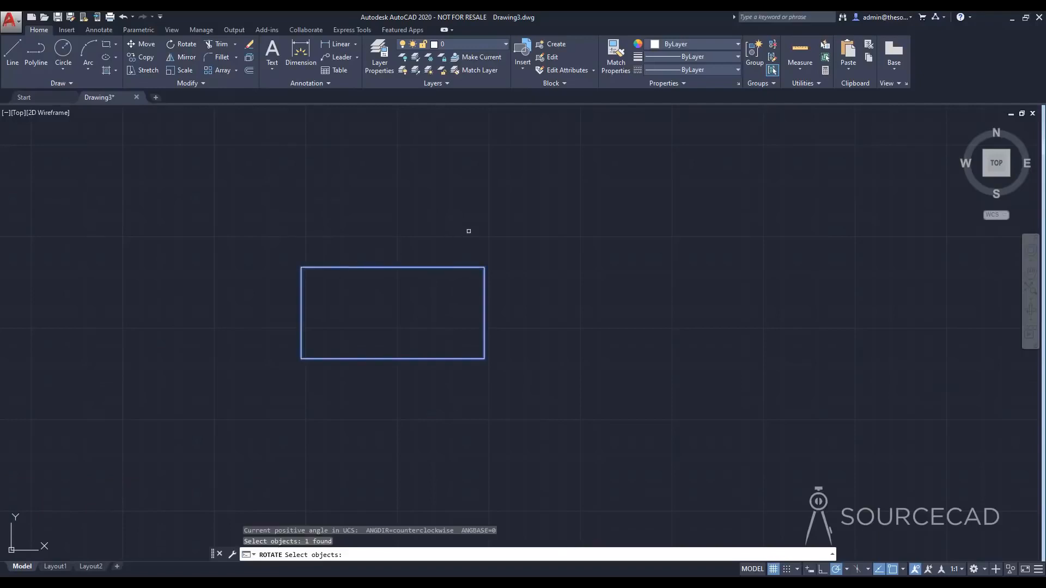
pyautogui.press('Return')
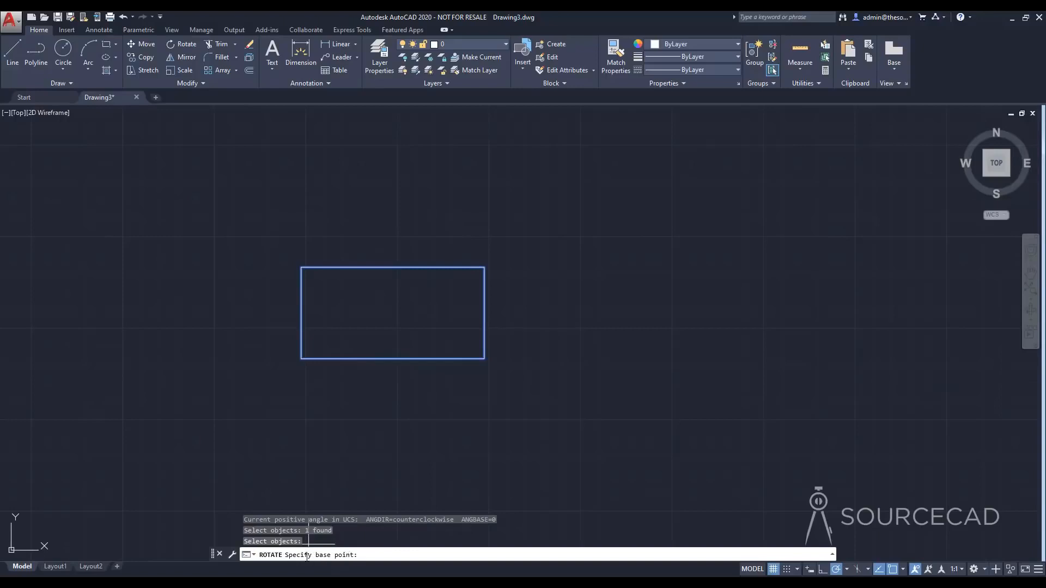
pyautogui.click(301, 358)
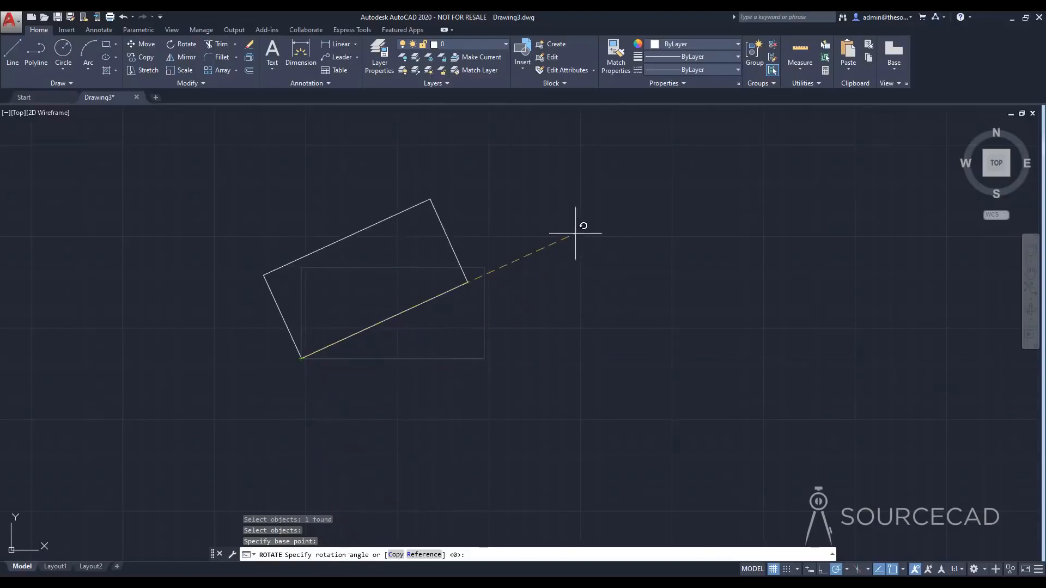
pyautogui.press('Return')
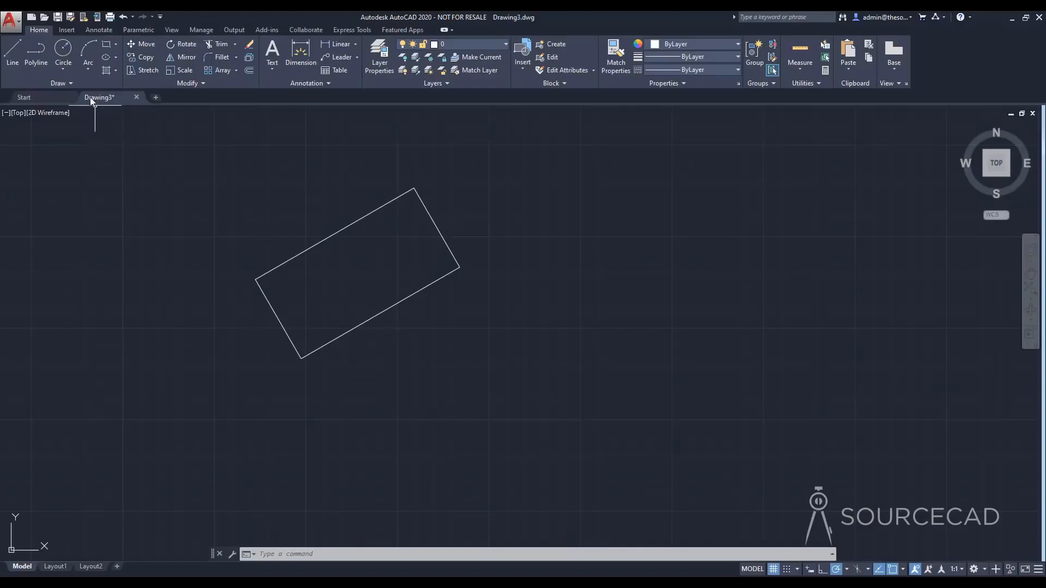
# Draw a circle of about 10.7 radius inside the rotated rectangle, near its right end.
pyautogui.click(64, 52)
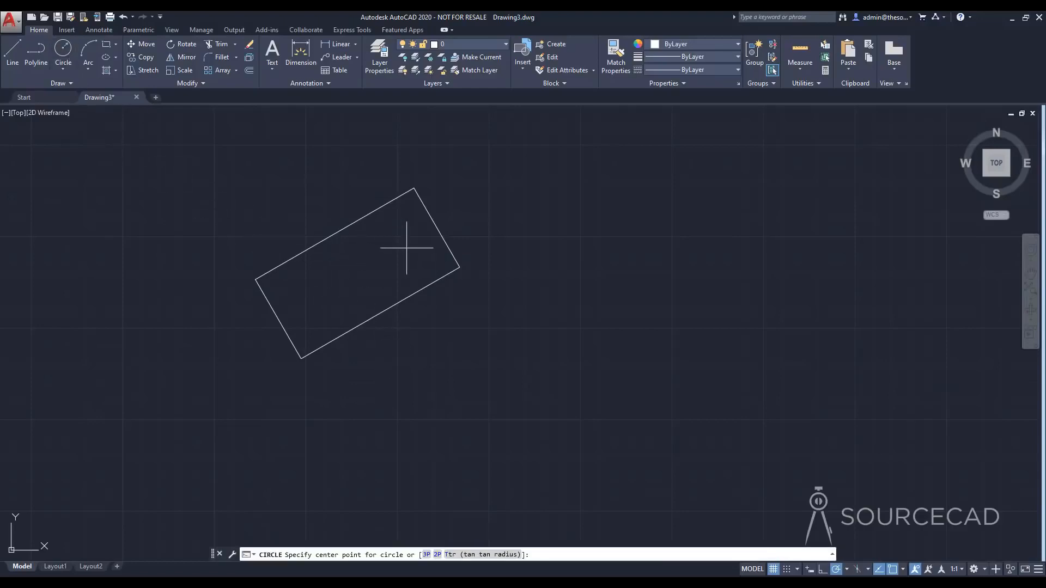
pyautogui.click(409, 244)
pyautogui.click(394, 257)
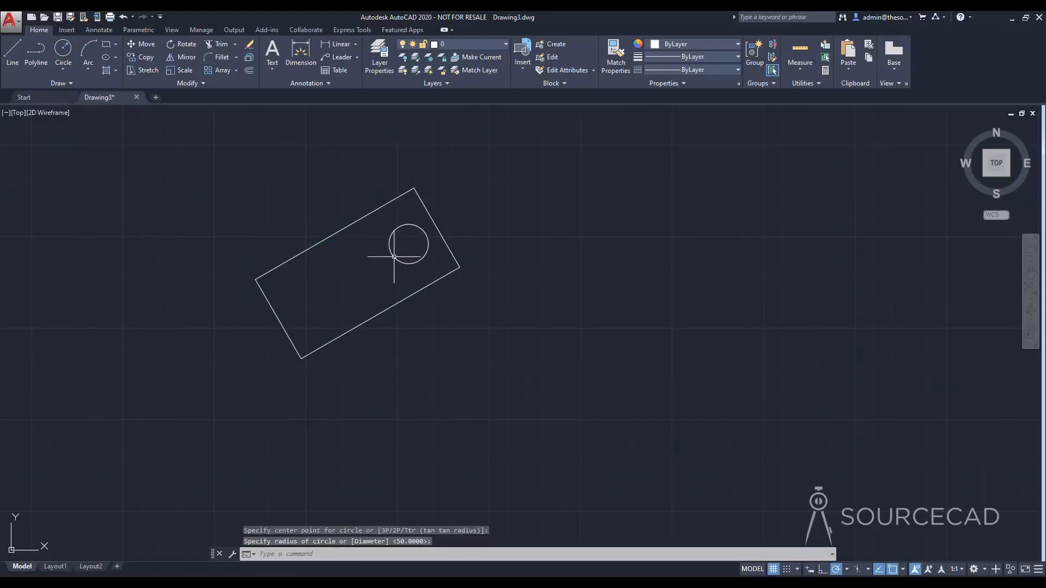
# Draw a single vertical line just to the right of the rotated rectangle as a mirror axis.
pyautogui.click(12, 51)
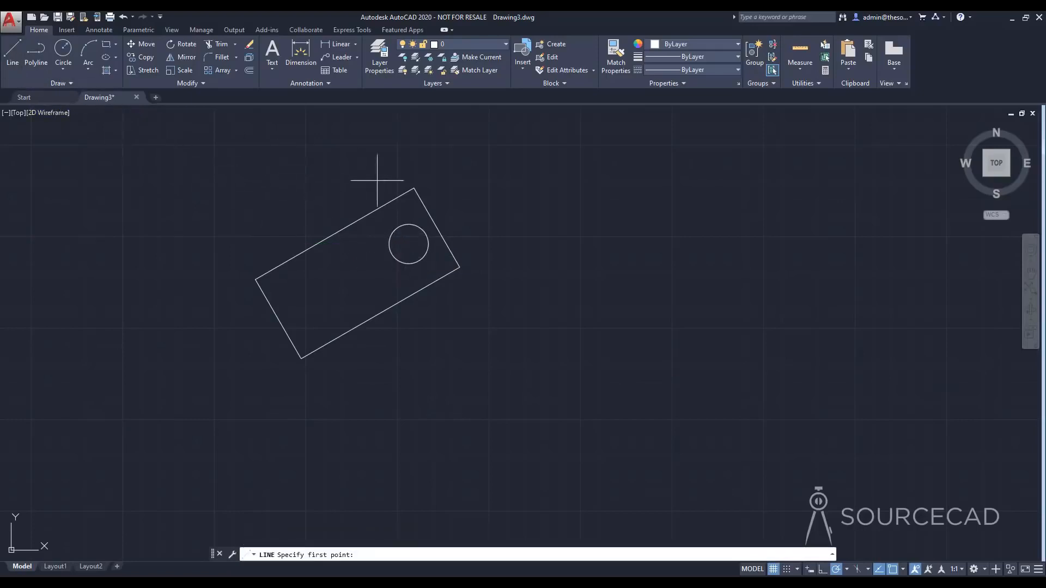
pyautogui.click(489, 178)
pyautogui.click(489, 312)
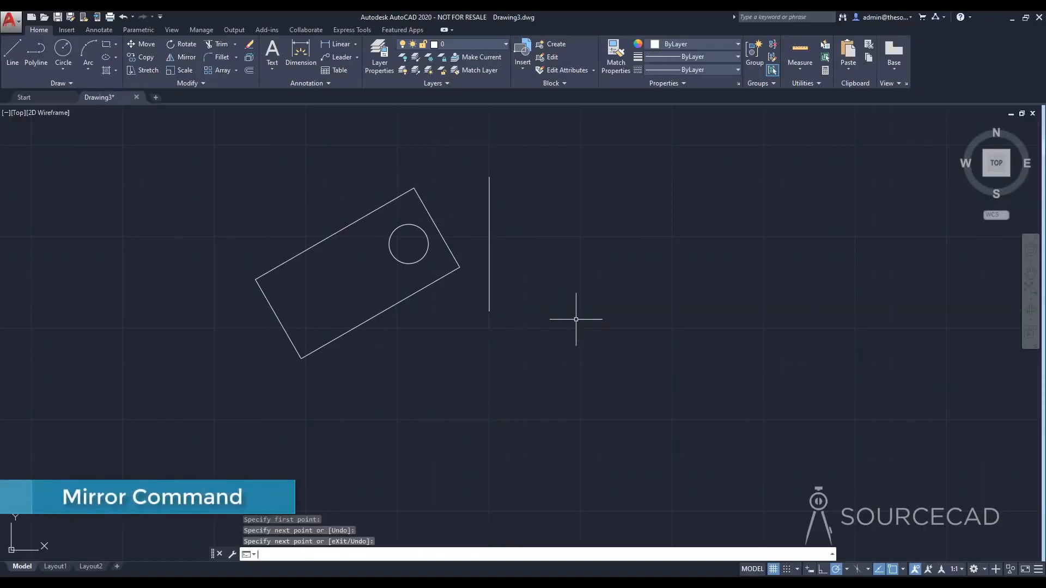
pyautogui.press('Return')
pyautogui.moveTo(561, 292); pyautogui.dragTo(507, 339, button='middle')
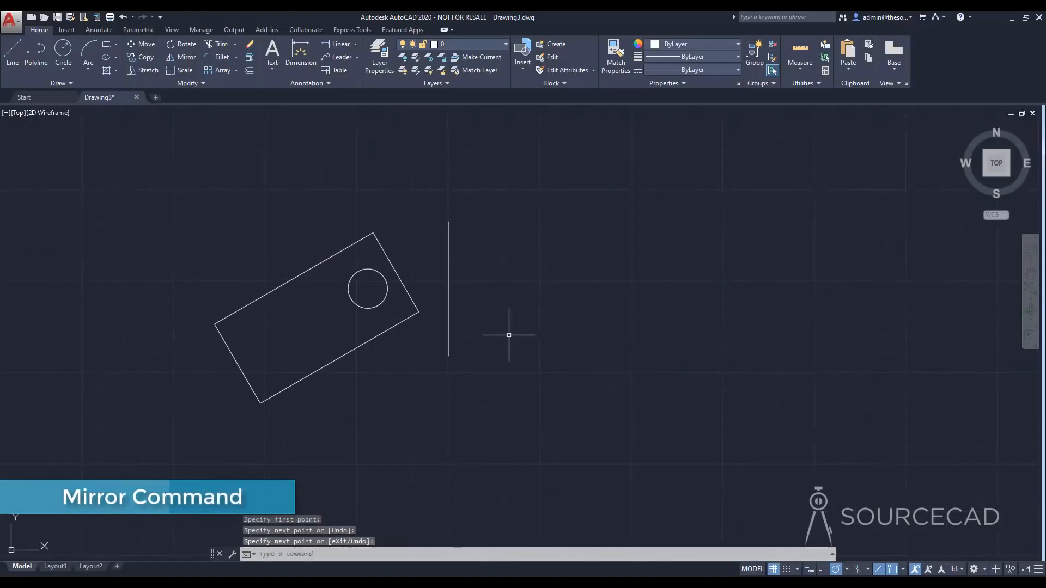
# Mirror the rectangle and its circle about the vertical line's two endpoints, keeping the source objects.
pyautogui.click(184, 57)
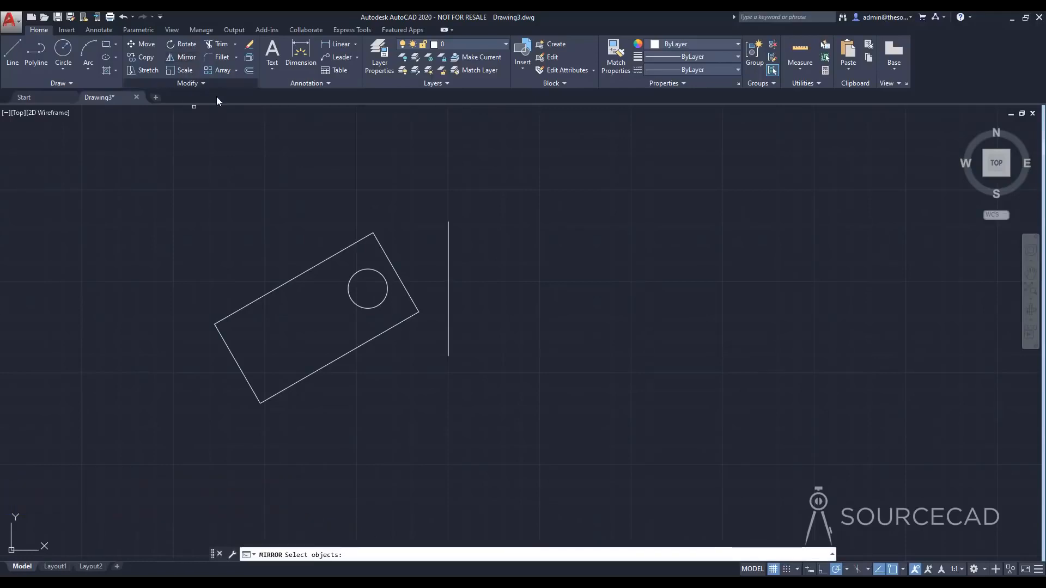
pyautogui.click(316, 265)
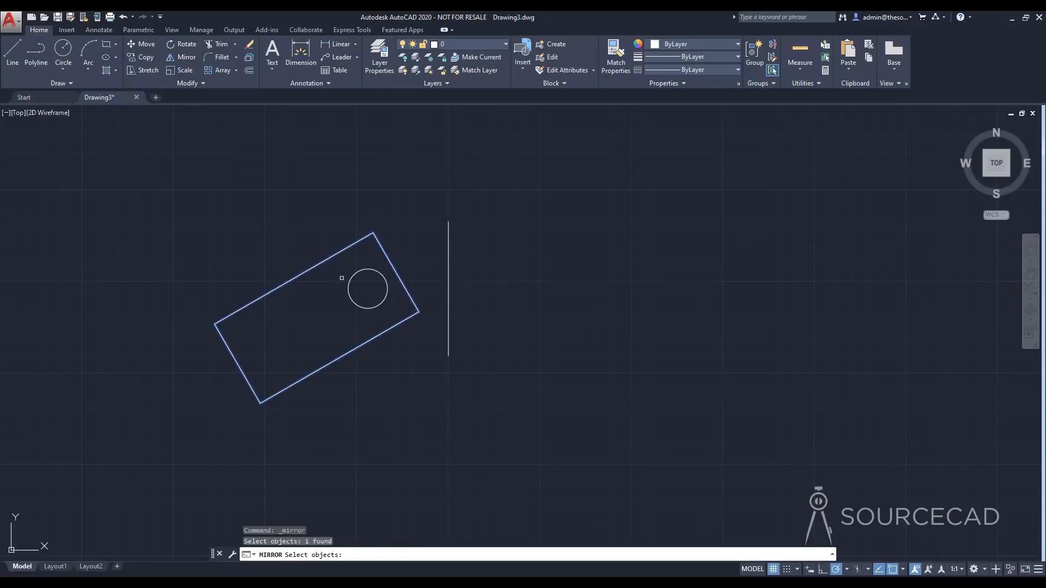
pyautogui.click(347, 290)
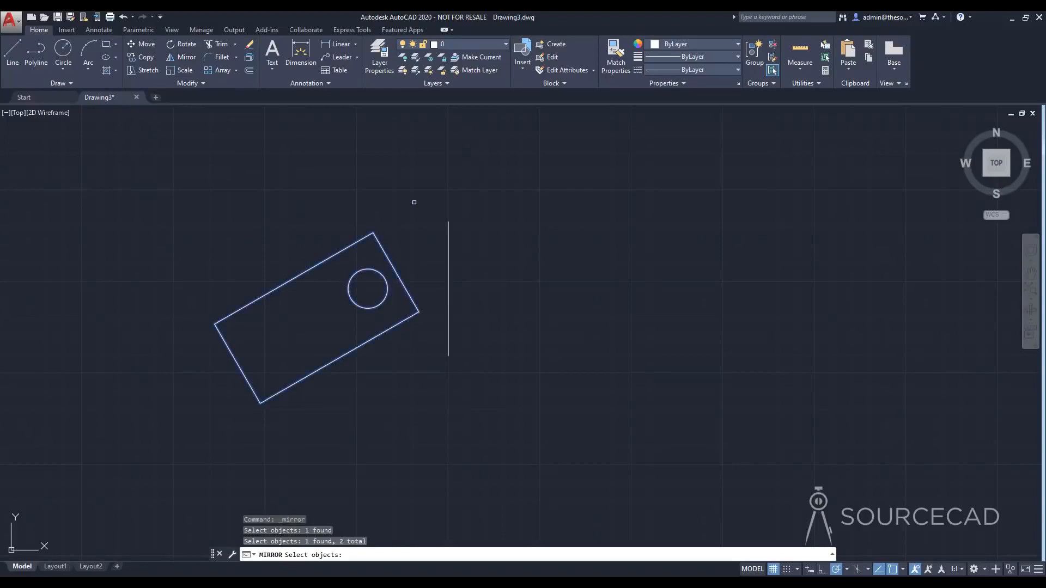
pyautogui.press('Return')
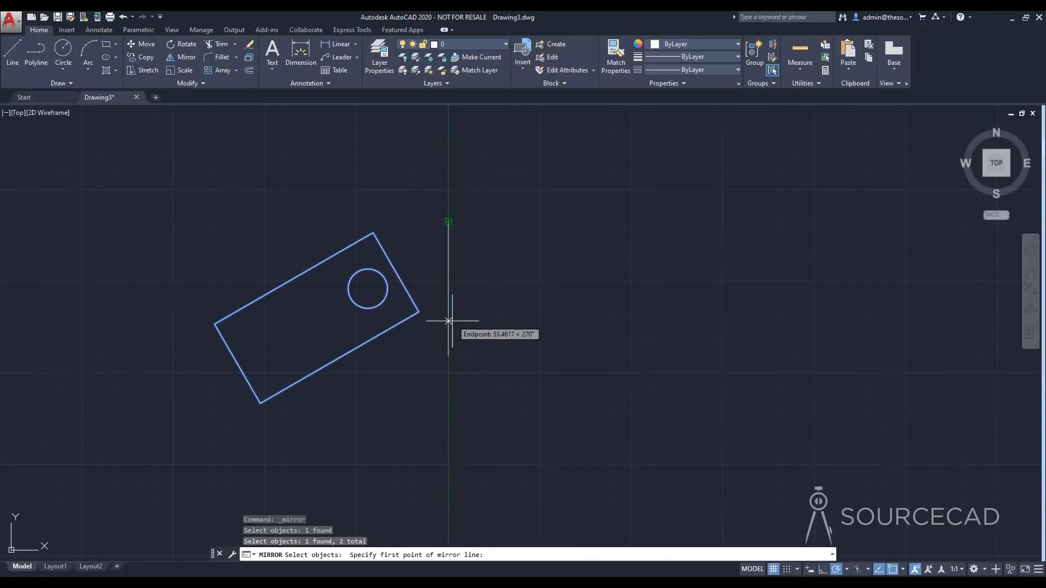
pyautogui.click(448, 222)
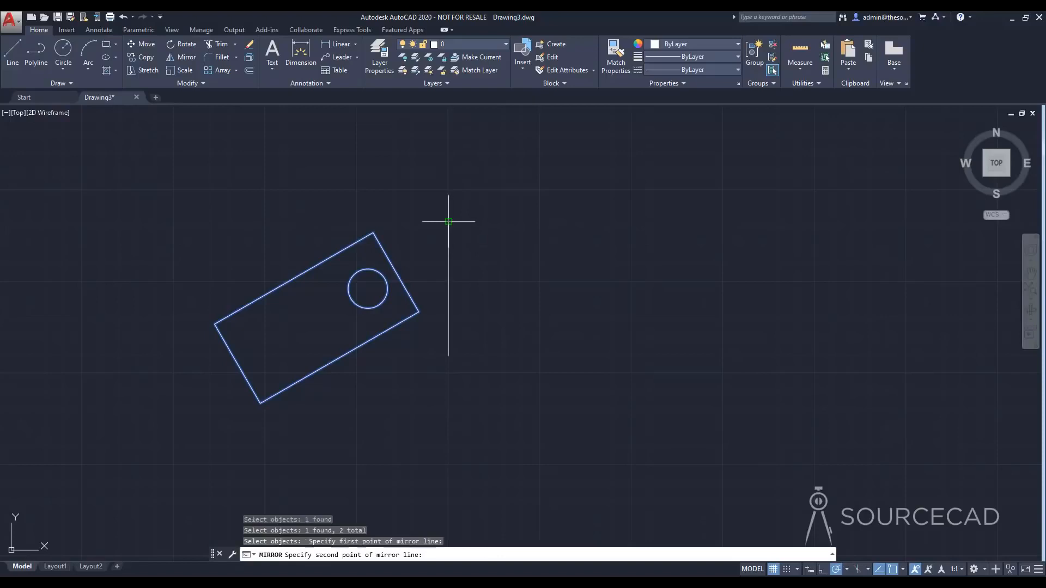
pyautogui.click(448, 356)
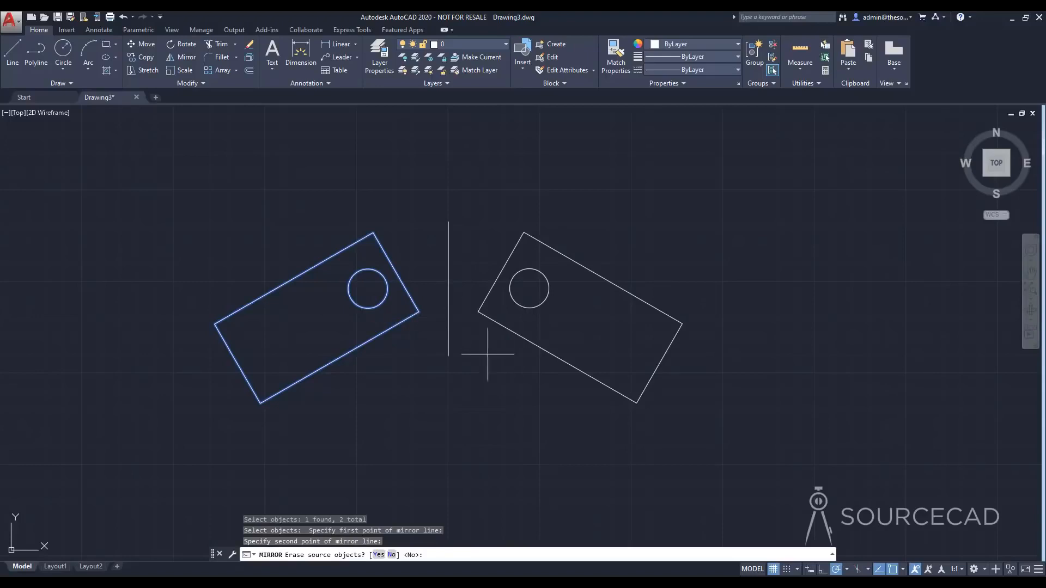
pyautogui.press('Return')
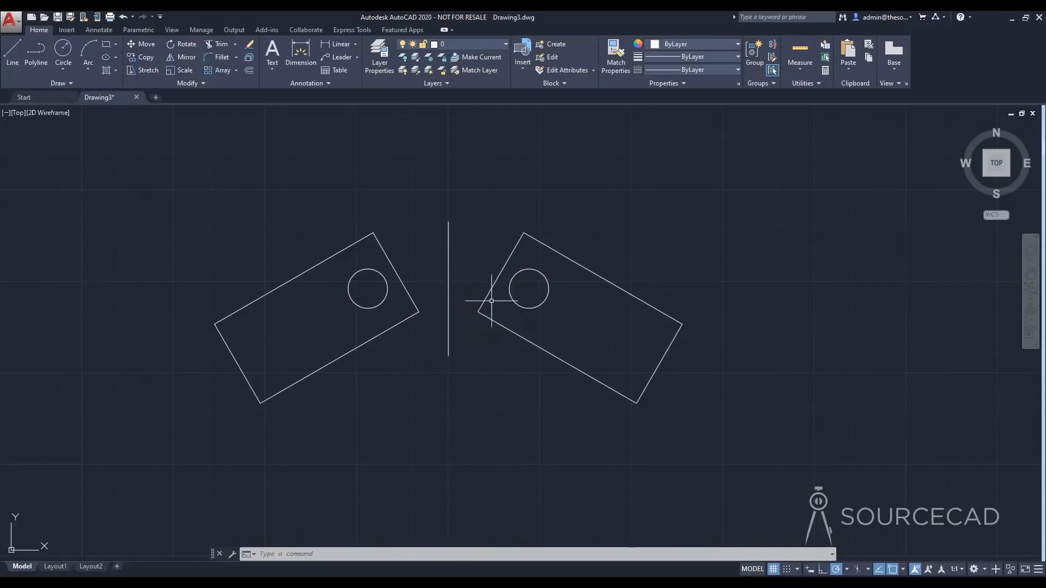
# Delete the mirrored rectangle, the mirrored circle and the vertical line.
pyautogui.click(650, 411)
pyautogui.click(441, 217)
pyautogui.press('Delete')
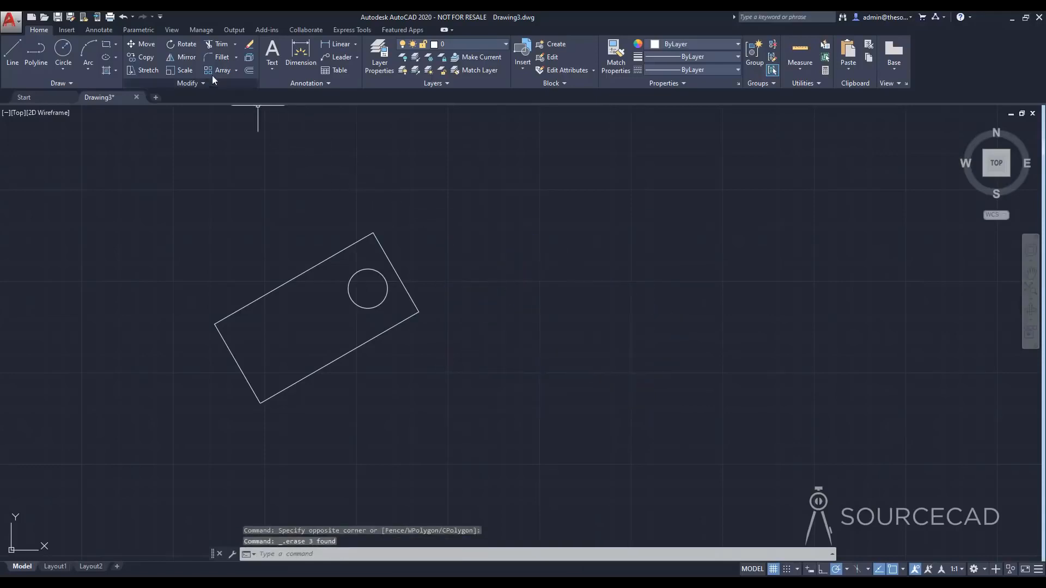
# Mirror the rectangle and its circle about a vertical axis picked in free space to their right, keeping the originals.
pyautogui.click(189, 58)
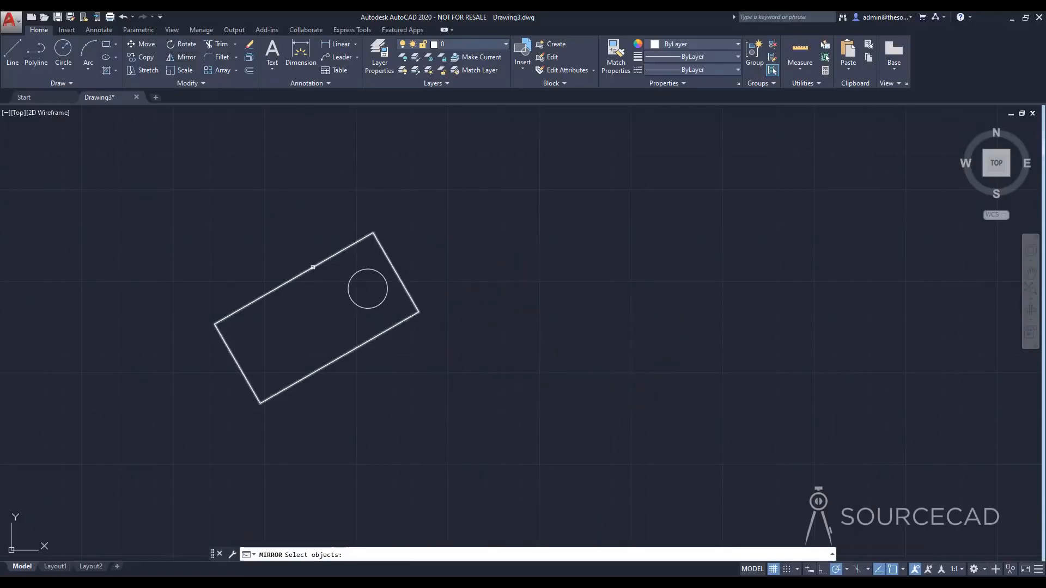
pyautogui.click(311, 270)
pyautogui.click(360, 271)
pyautogui.press('Return')
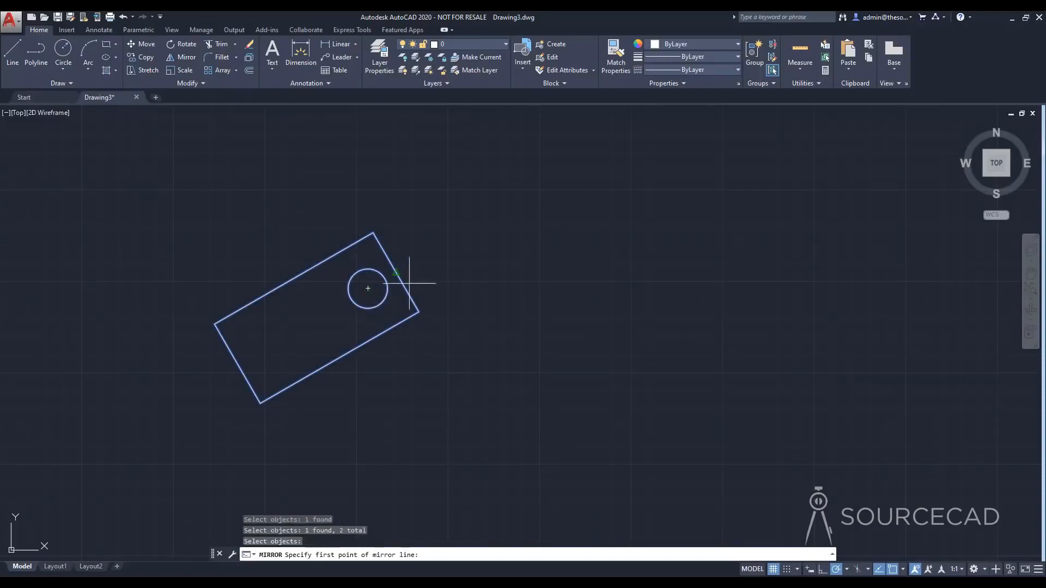
pyautogui.click(479, 221)
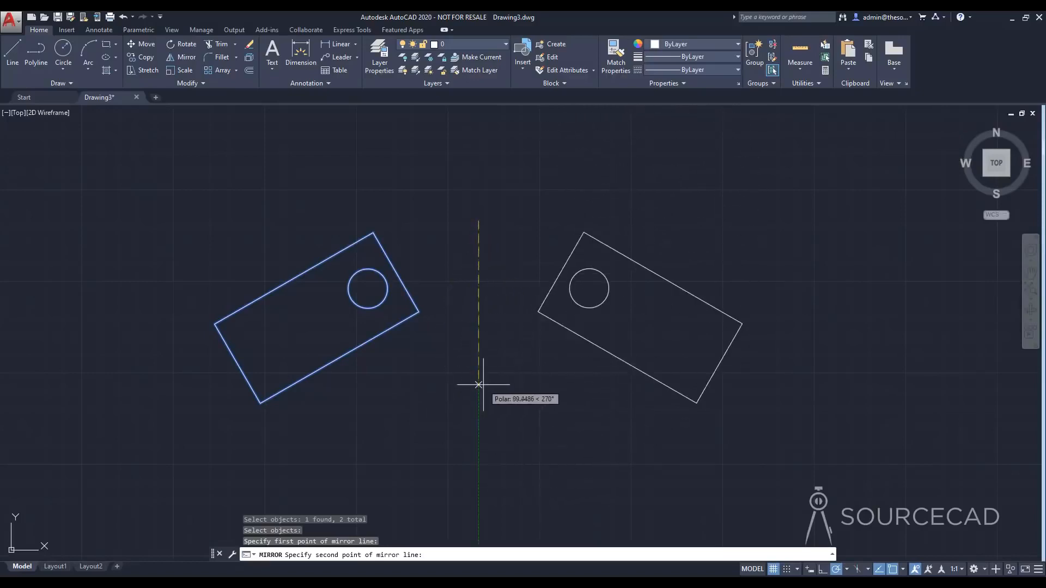
pyautogui.click(482, 360)
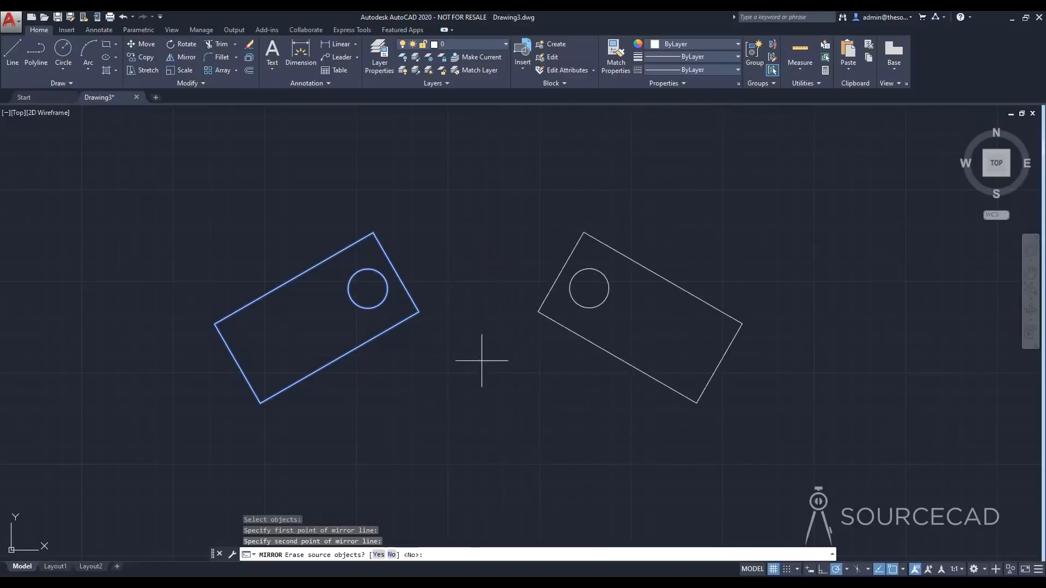
pyautogui.press('Return')
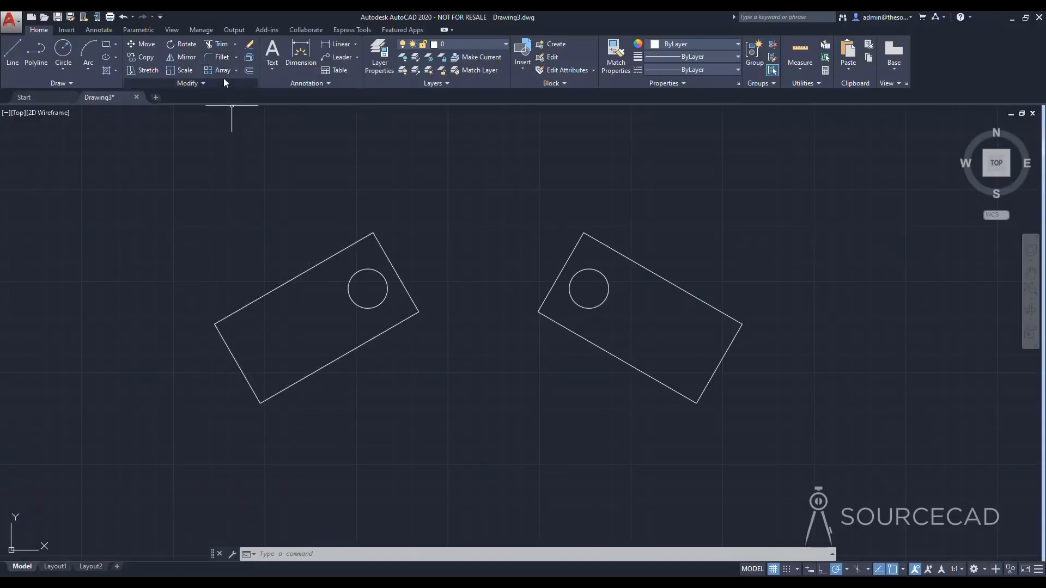
# Fillet the leftmost corner of the left rectangle with a radius of 5.
pyautogui.click(216, 57)
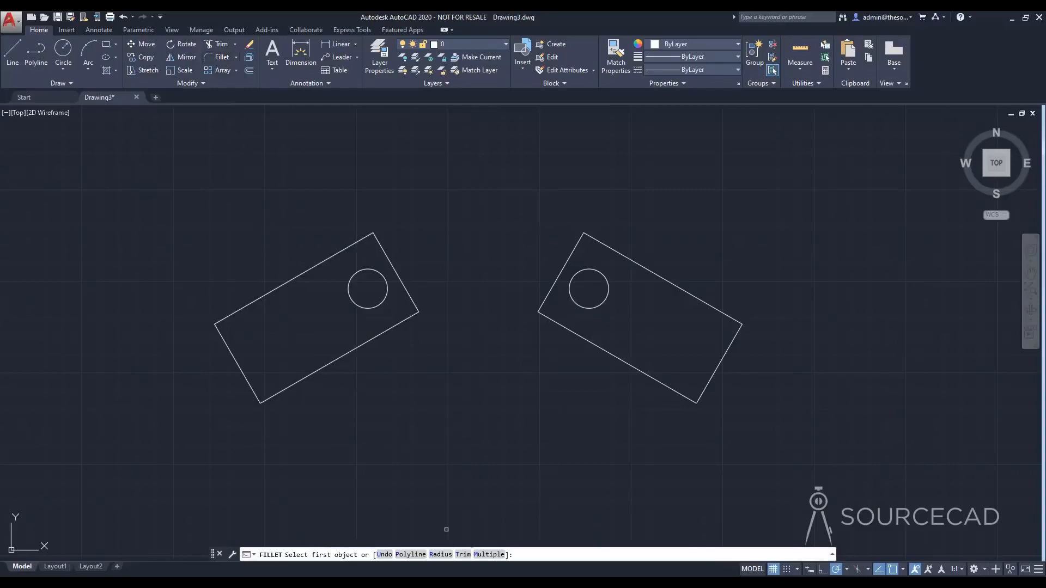
pyautogui.write('R')
pyautogui.press('Return')
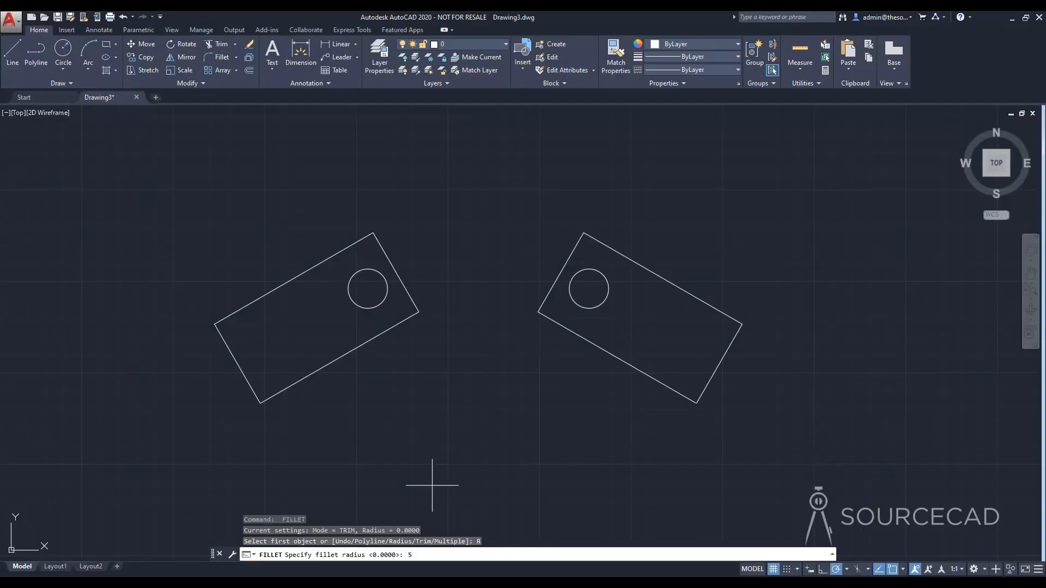
pyautogui.press('Return')
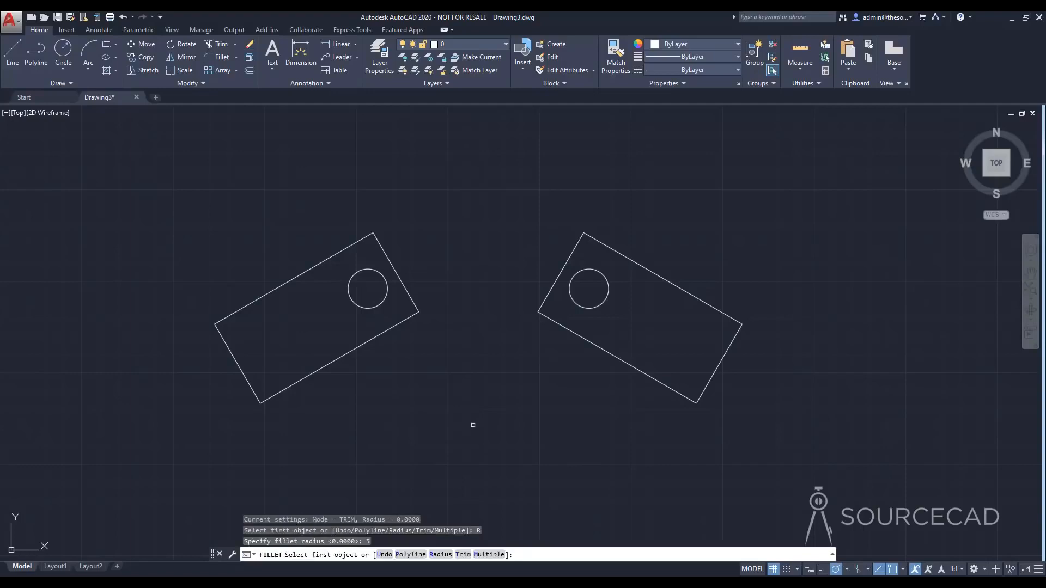
pyautogui.click(242, 310)
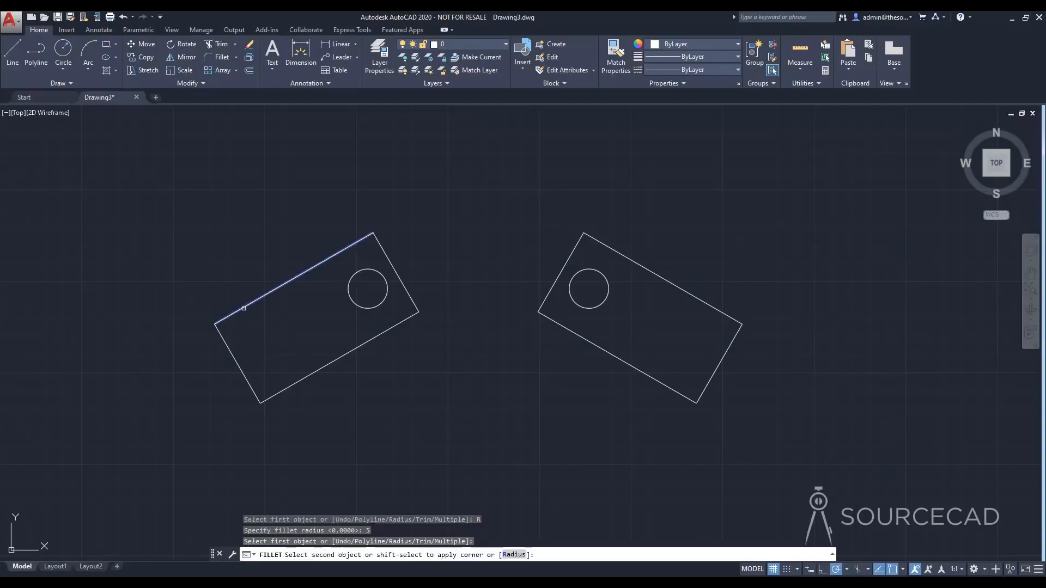
pyautogui.click(228, 350)
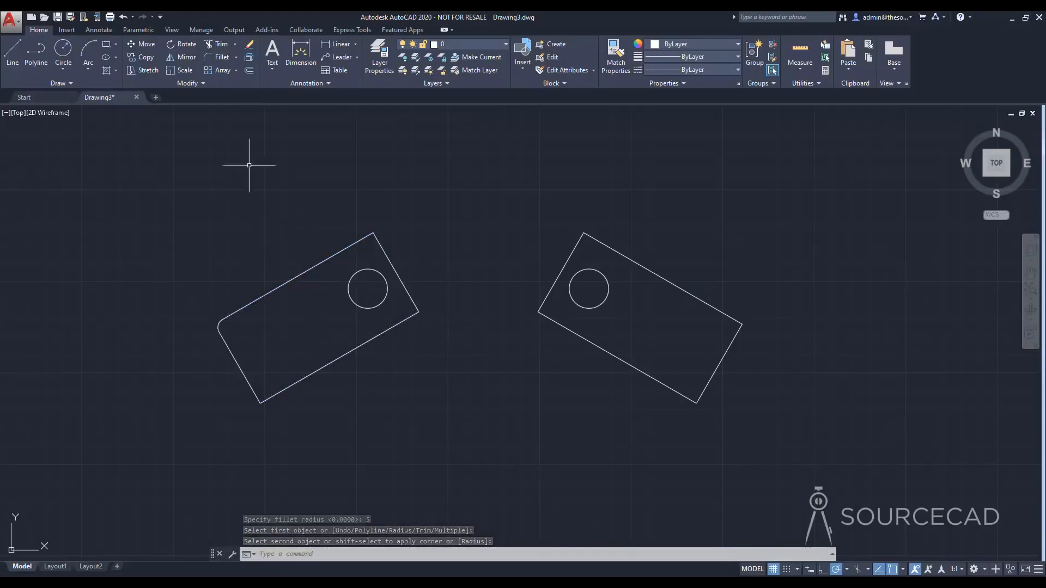
# Fillet the lowest corner of the left rectangle with a radius of 12.
pyautogui.click(222, 57)
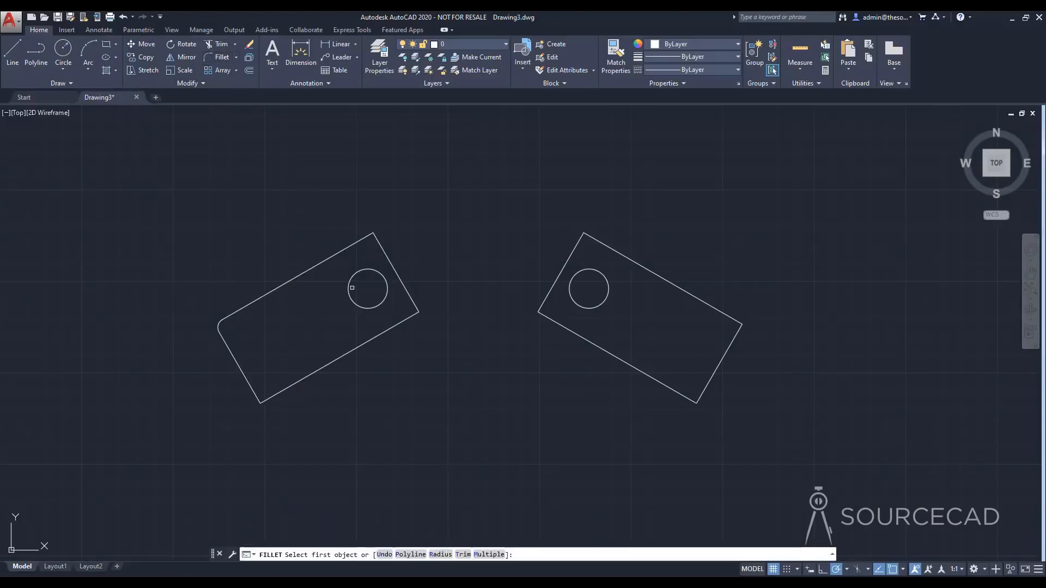
pyautogui.click(440, 554)
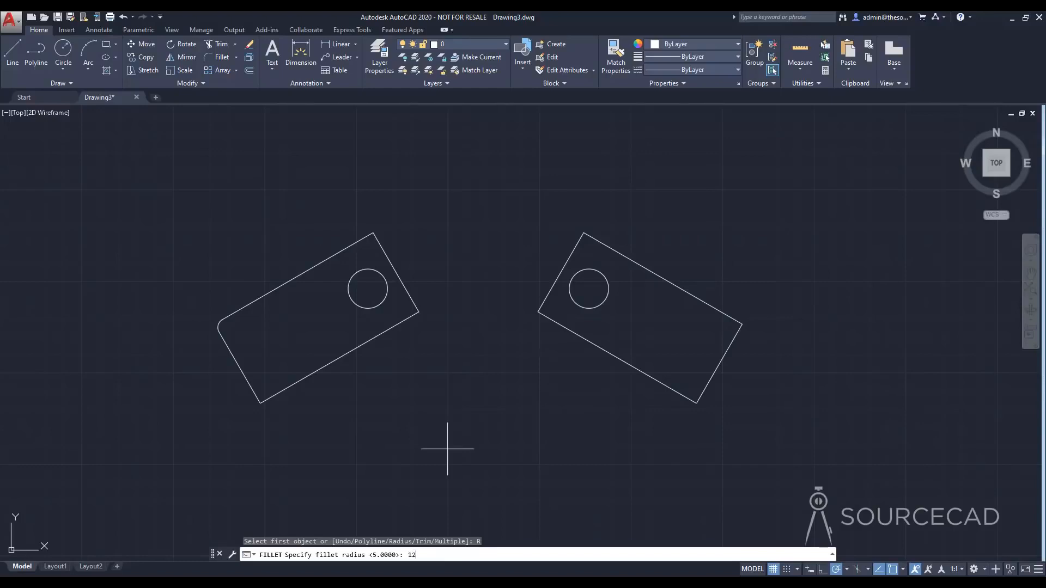
pyautogui.press('Return')
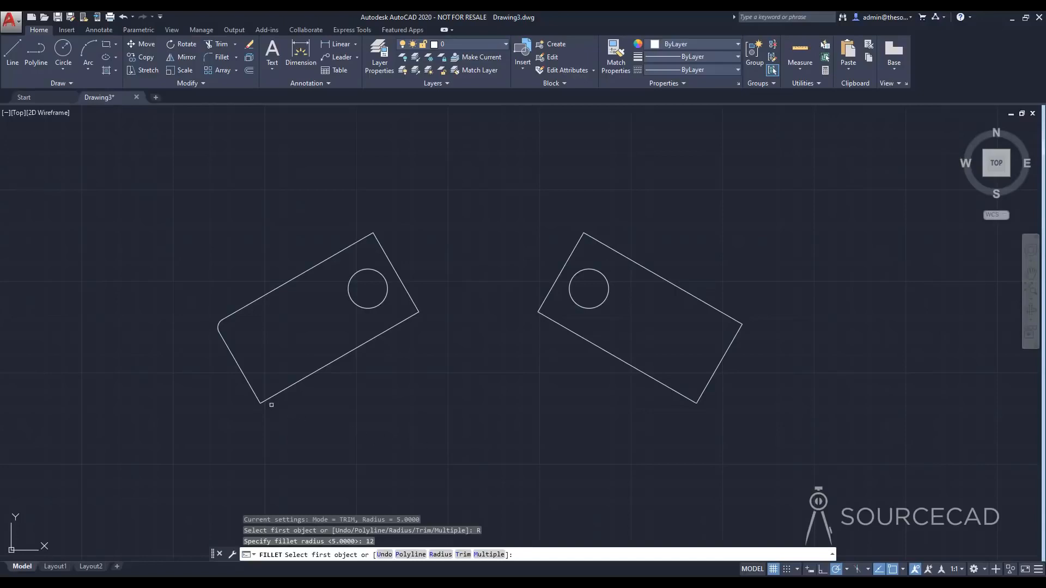
pyautogui.click(246, 378)
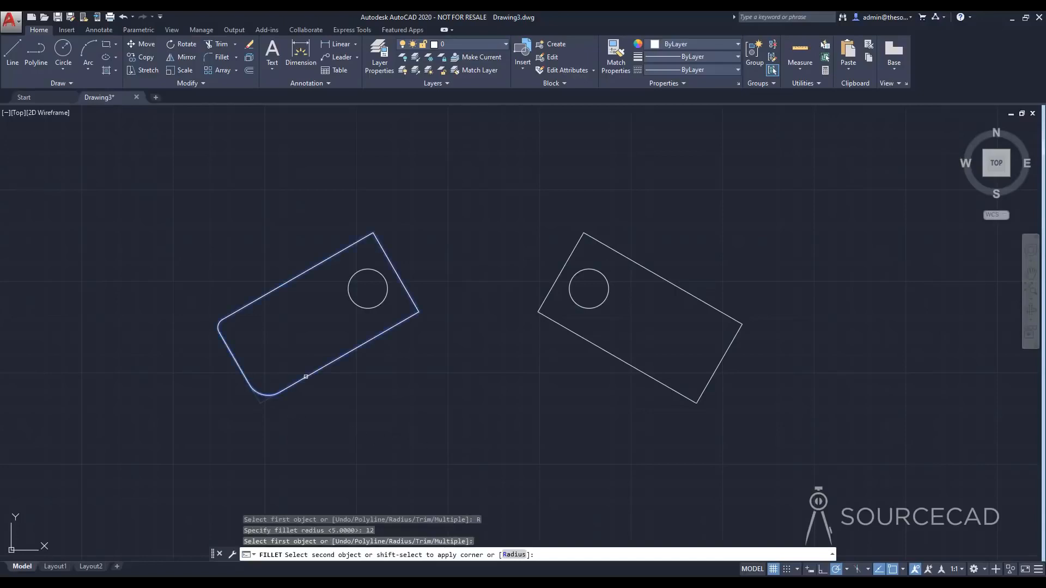
pyautogui.click(299, 384)
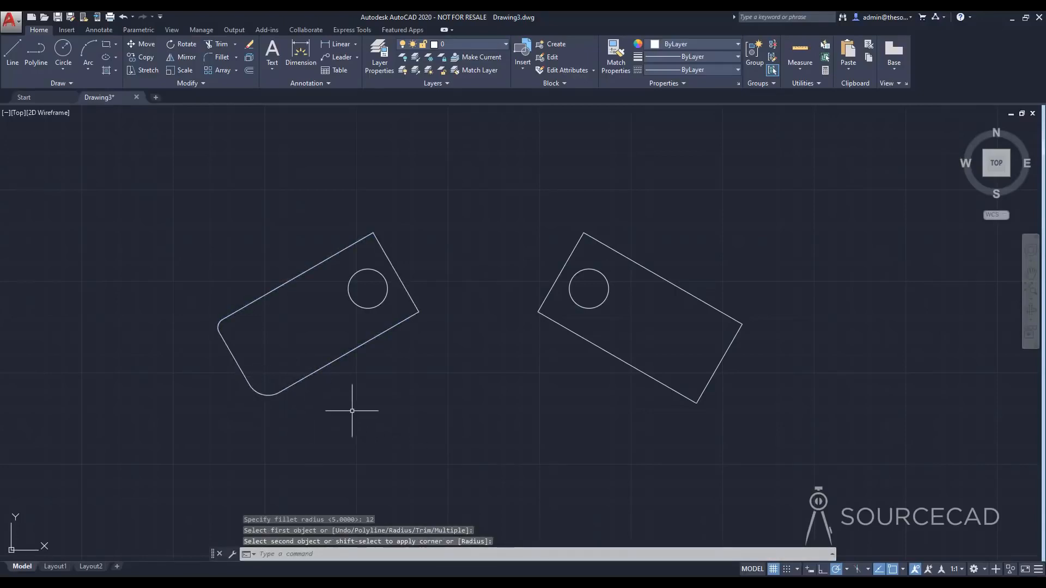
# Draw three connected line segments zigzagging across both rectangles, from upper left to far right, back to lower middle and up to upper left.
pyautogui.click(13, 55)
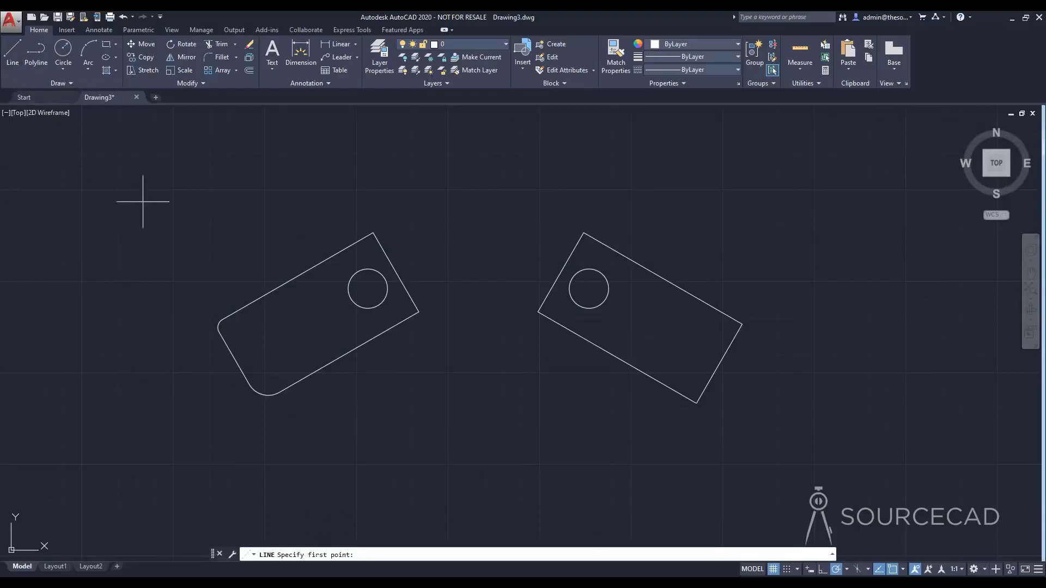
pyautogui.click(144, 202)
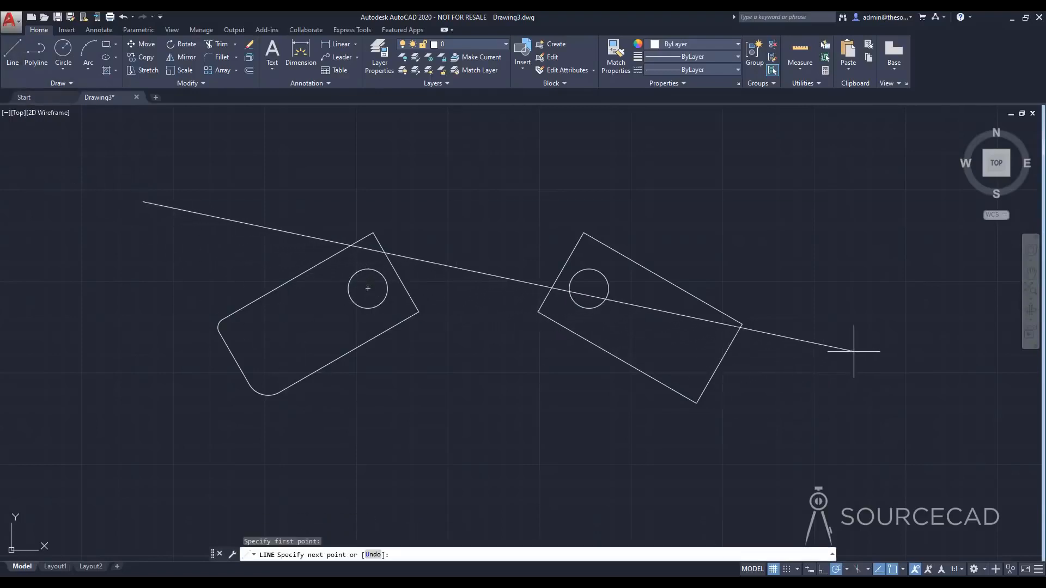
pyautogui.click(853, 351)
pyautogui.click(479, 385)
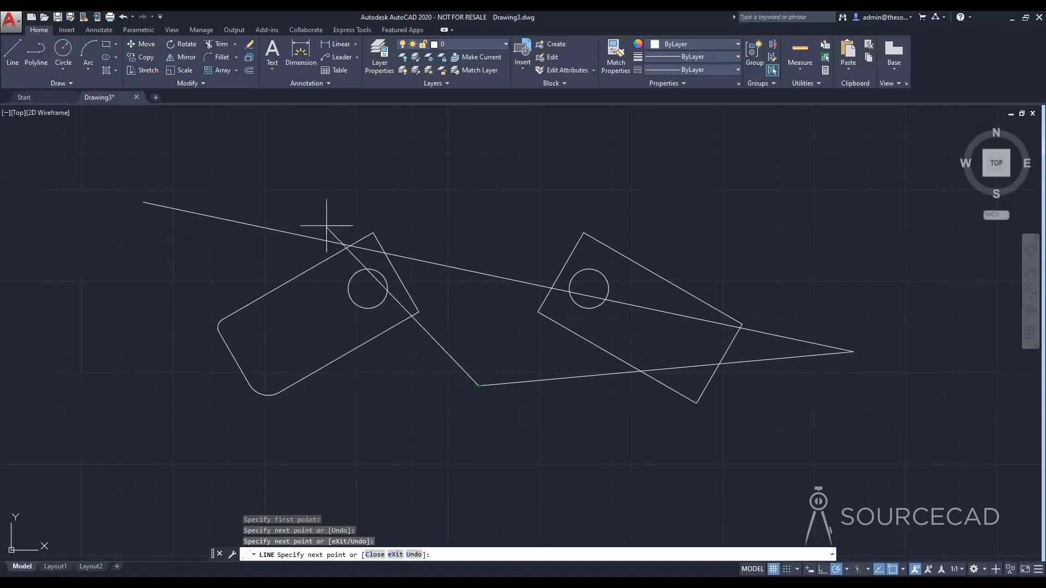
pyautogui.click(274, 190)
pyautogui.rightClick(274, 191)
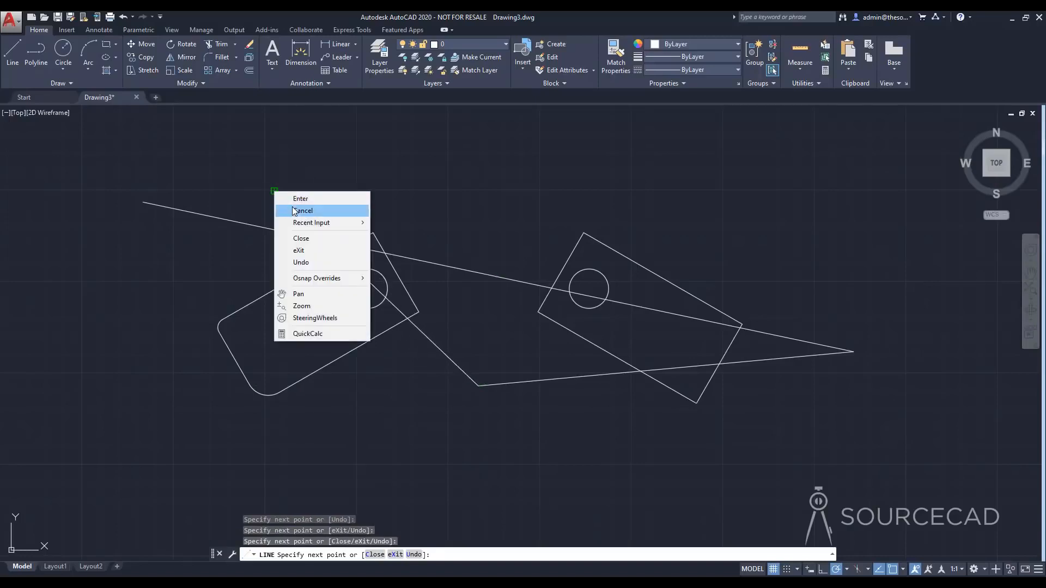
pyautogui.click(297, 210)
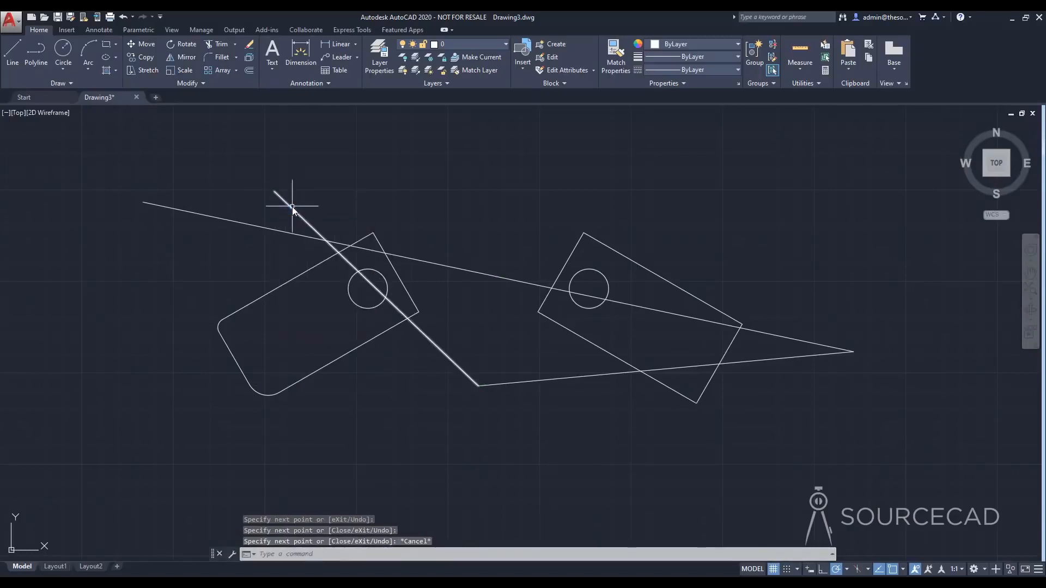
# Draw a large circle centred on the zigzag's lower middle vertex, big enough to cross both rectangles and both small circles.
pyautogui.click(63, 50)
pyautogui.click(479, 383)
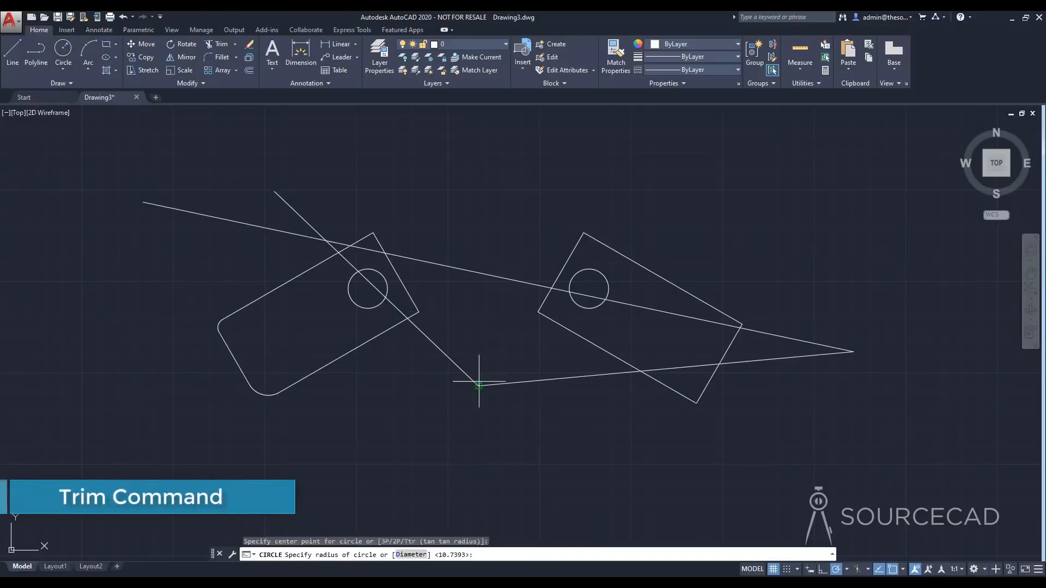
pyautogui.click(472, 235)
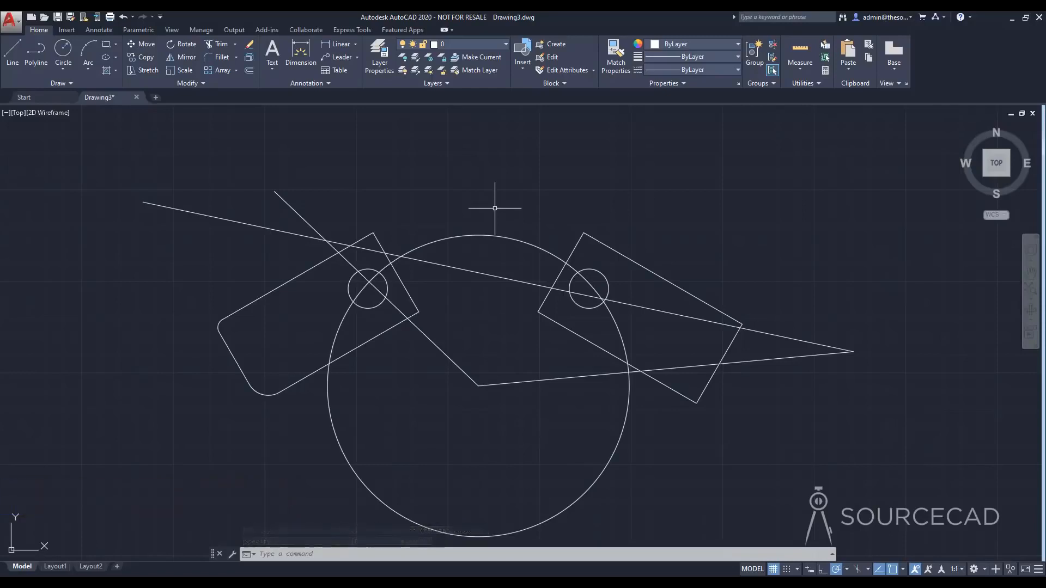
# Using all objects as cutting edges, trim the two line ends that overhang their crossing near the left rectangle.
pyautogui.moveTo(509, 217); pyautogui.dragTo(519, 201, button='middle')
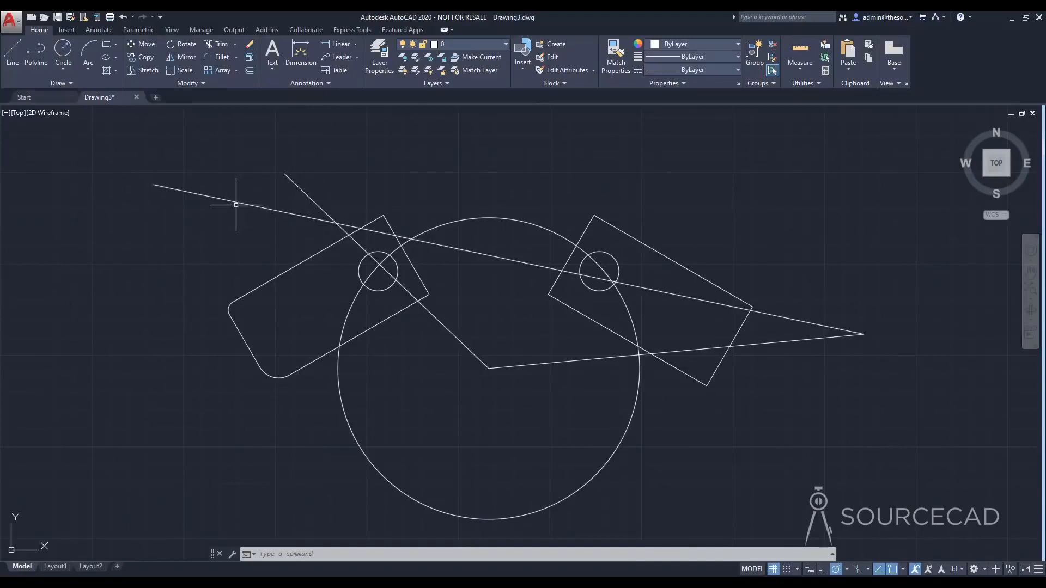
pyautogui.click(220, 48)
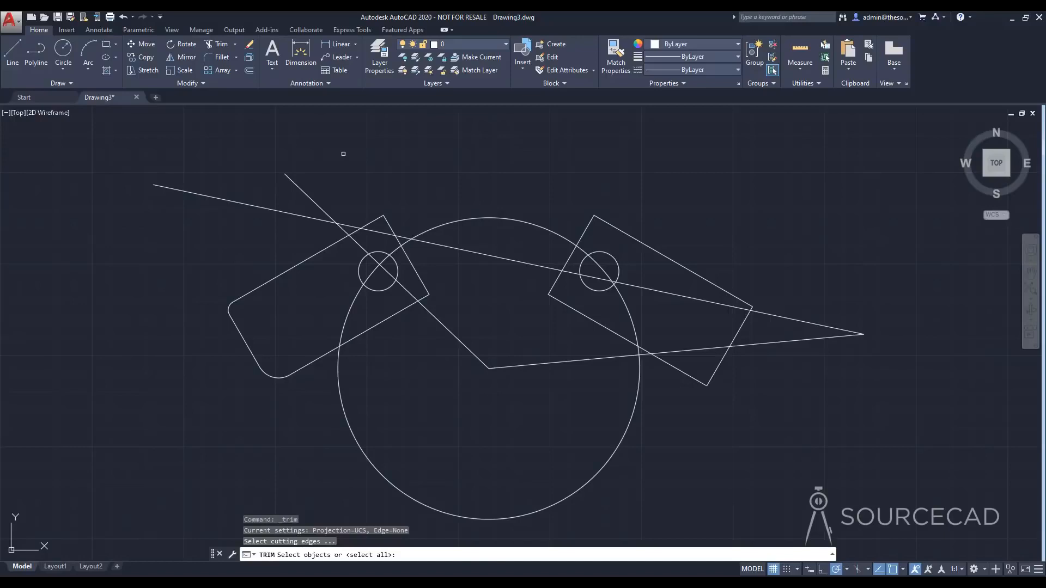
pyautogui.press('Return')
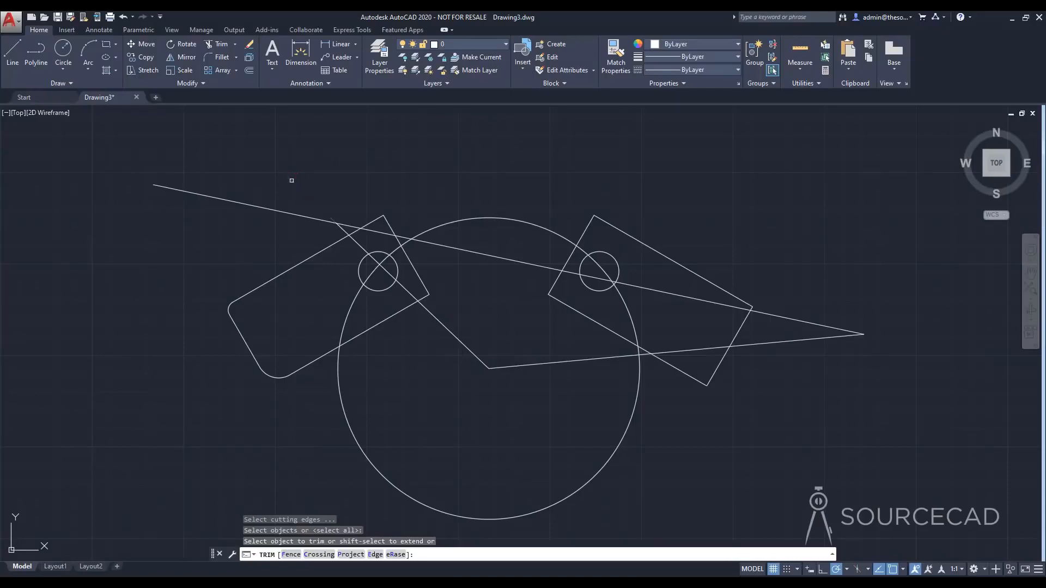
pyautogui.click(291, 180)
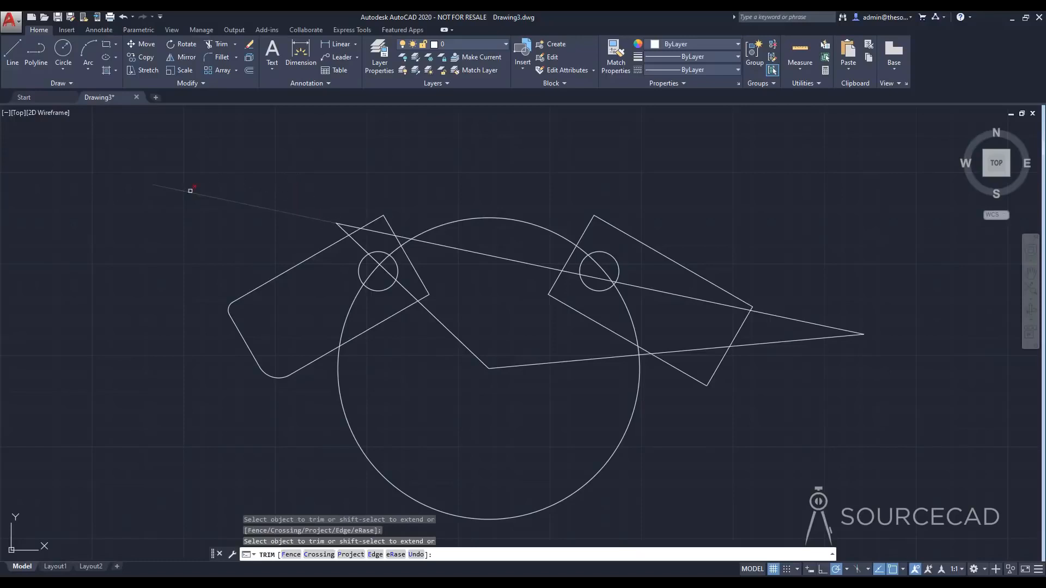
pyautogui.click(190, 192)
# Trim the large circle's top and bottom arcs, plus line and small-circle pieces inside and beside the right rectangle.
pyautogui.click(467, 219)
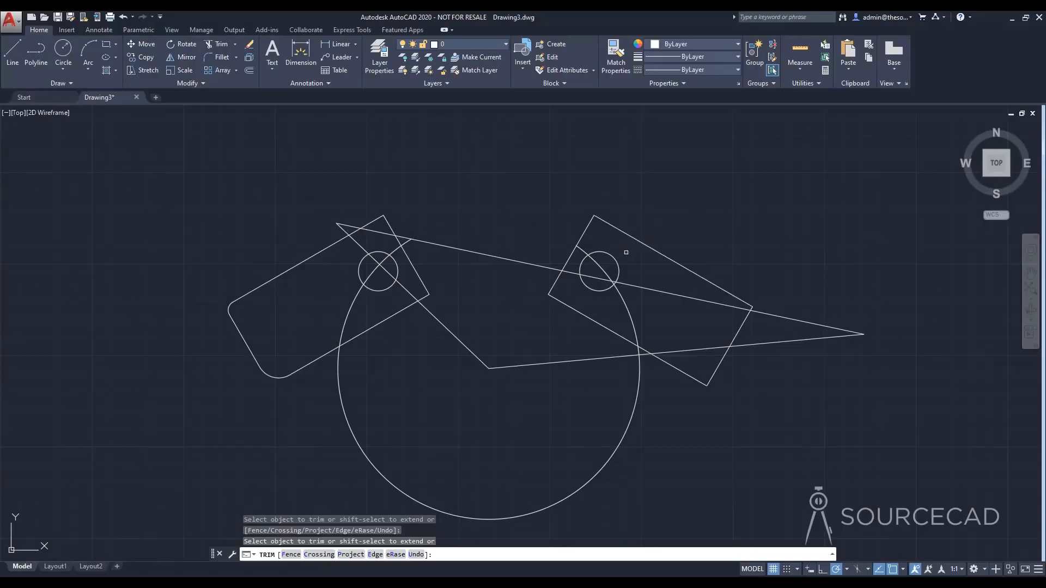
pyautogui.click(653, 283)
pyautogui.click(552, 363)
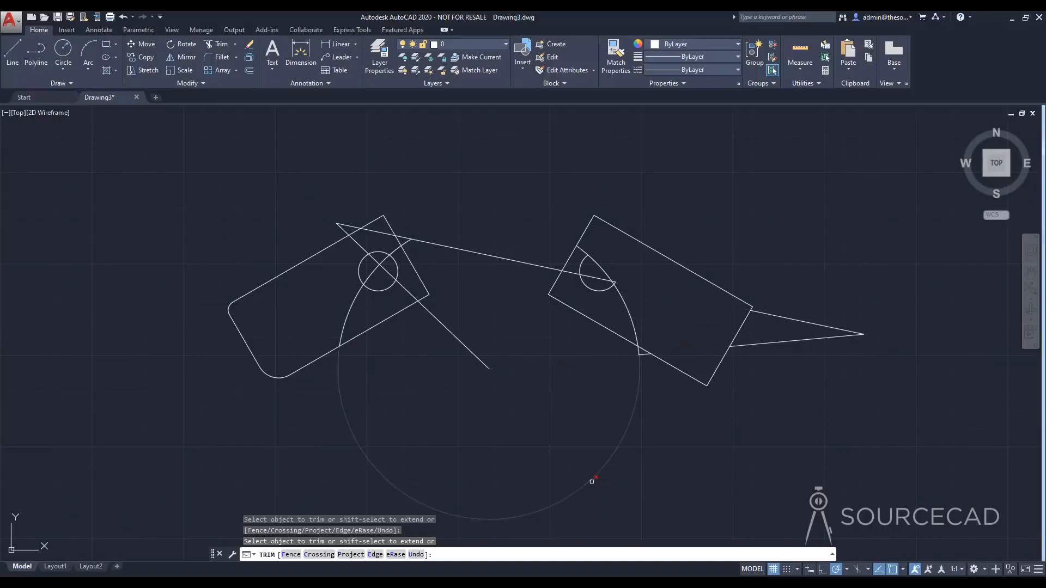
pyautogui.click(592, 478)
pyautogui.press('Escape')
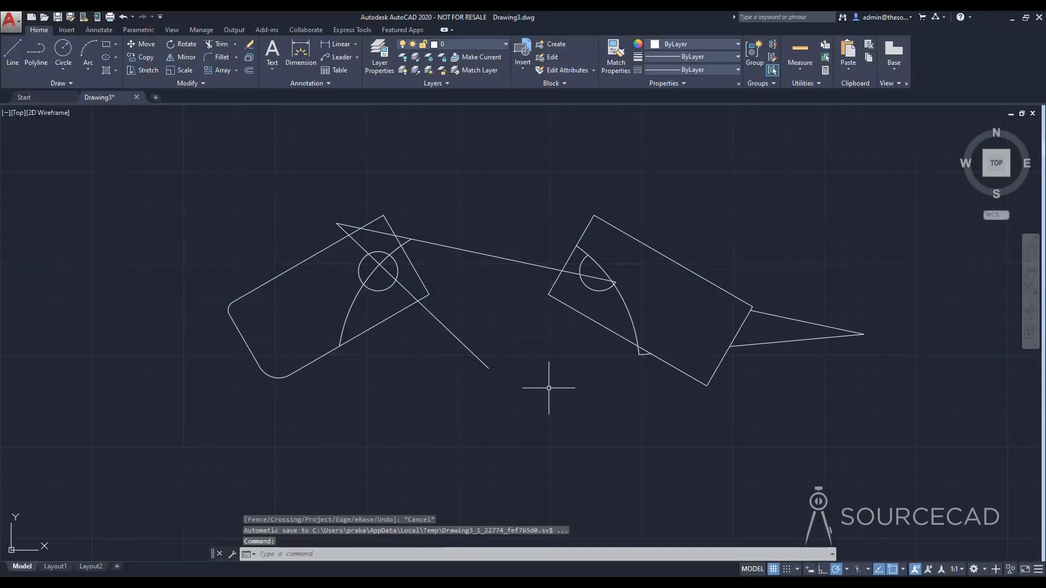
# Erase all the remaining objects from the drawing.
pyautogui.click(177, 189)
pyautogui.click(915, 454)
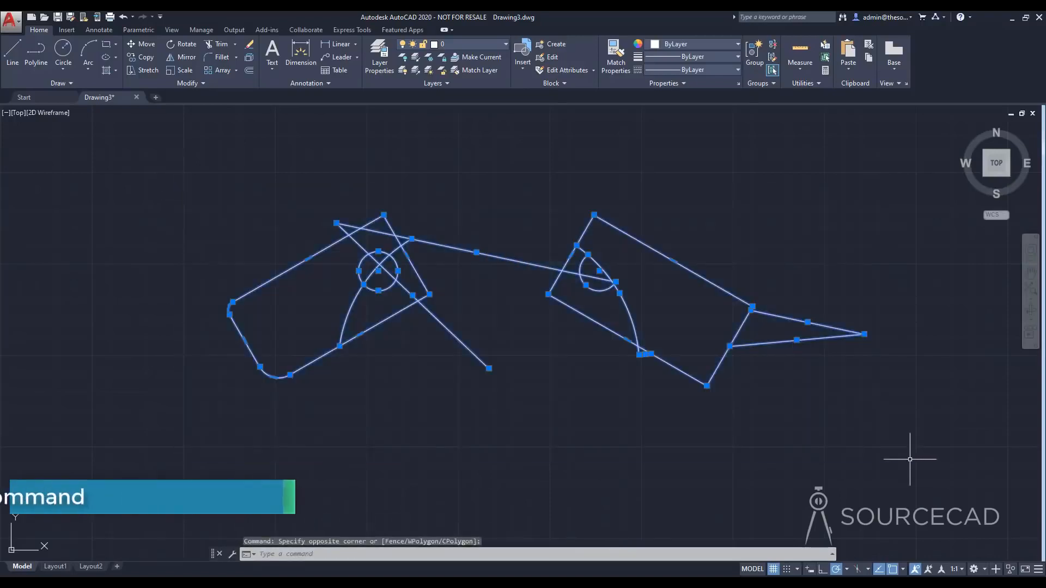
pyautogui.press('Delete')
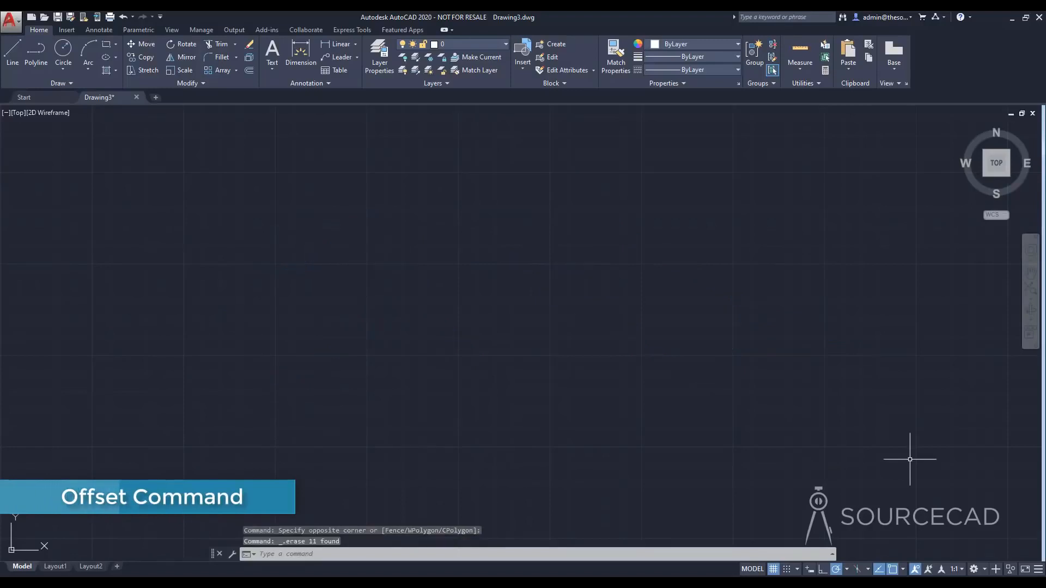
# Draw an upright rectangle, slightly taller than wide, near the middle of the drawing area.
pyautogui.click(106, 44)
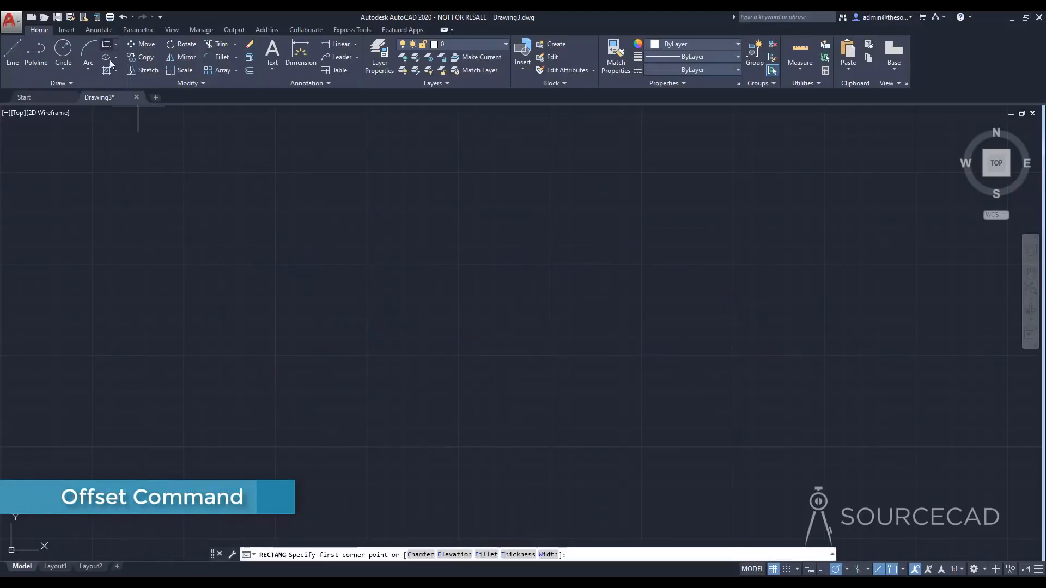
pyautogui.click(407, 375)
pyautogui.click(520, 231)
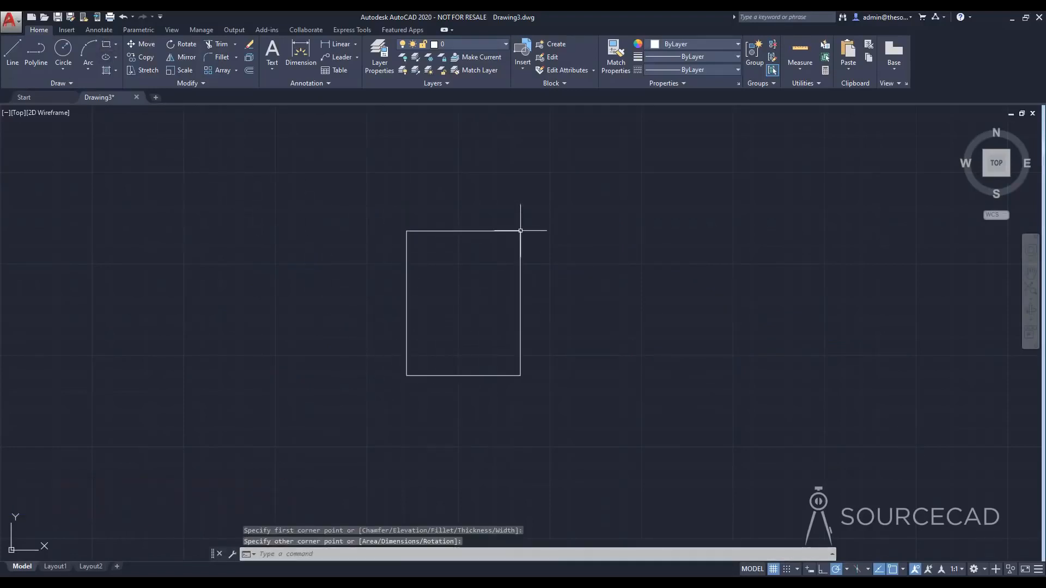
# Fillet the rectangle's upper-left corner with a radius of 10.
pyautogui.click(223, 58)
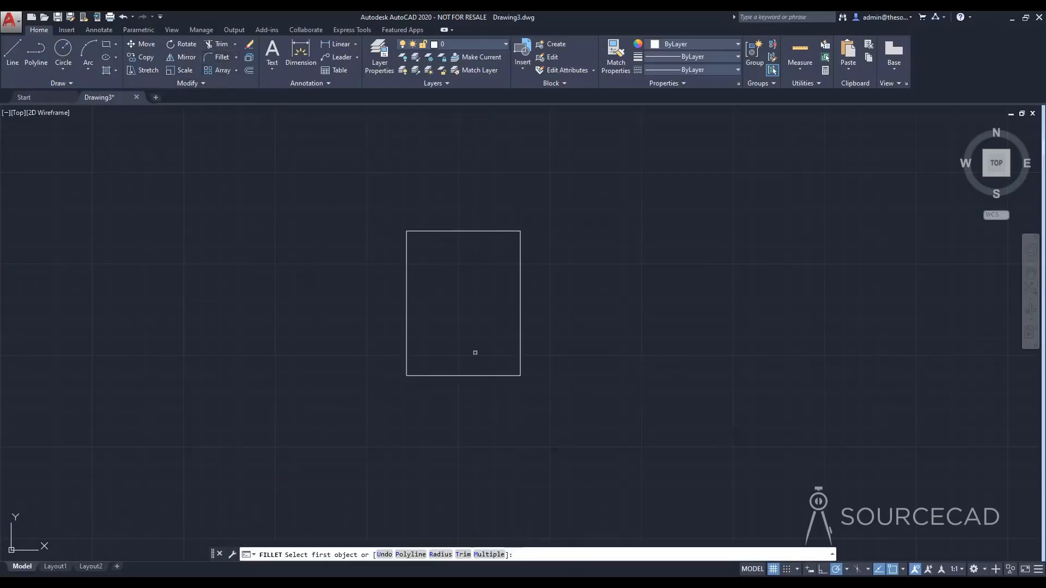
pyautogui.click(440, 554)
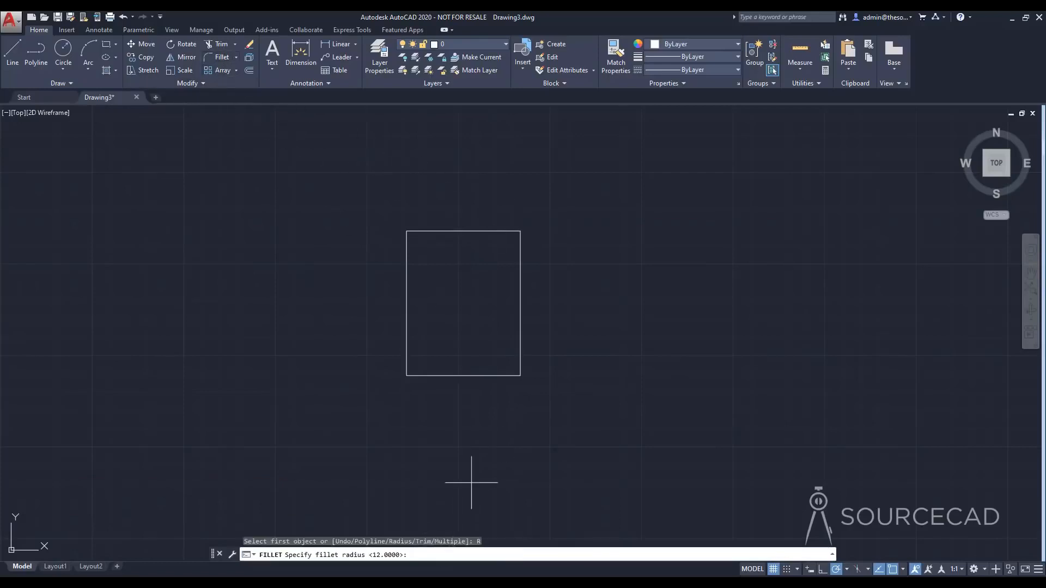
pyautogui.write('10')
pyautogui.press('Return')
pyautogui.click(407, 277)
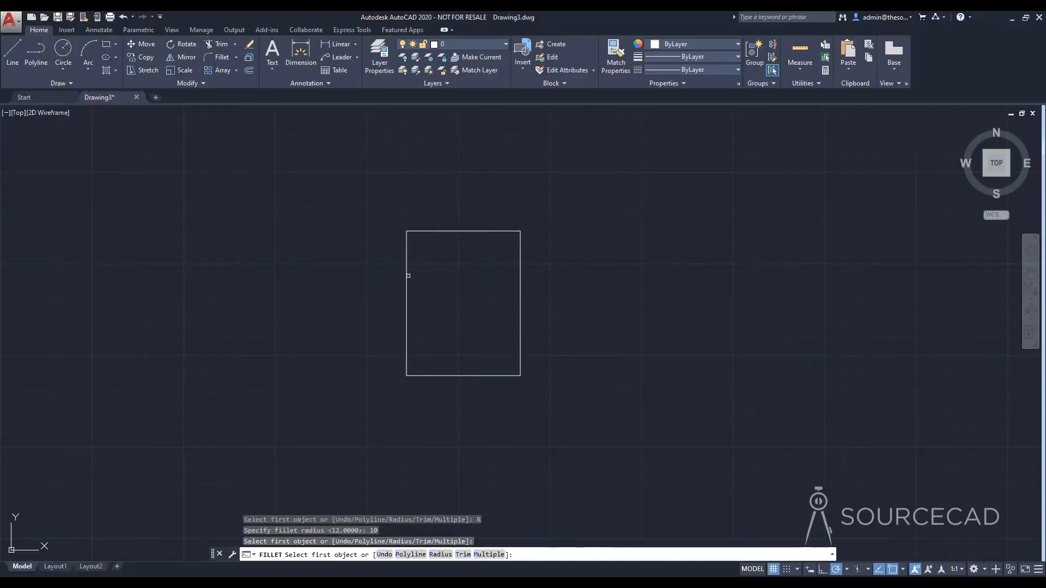
pyautogui.click(414, 232)
pyautogui.click(404, 248)
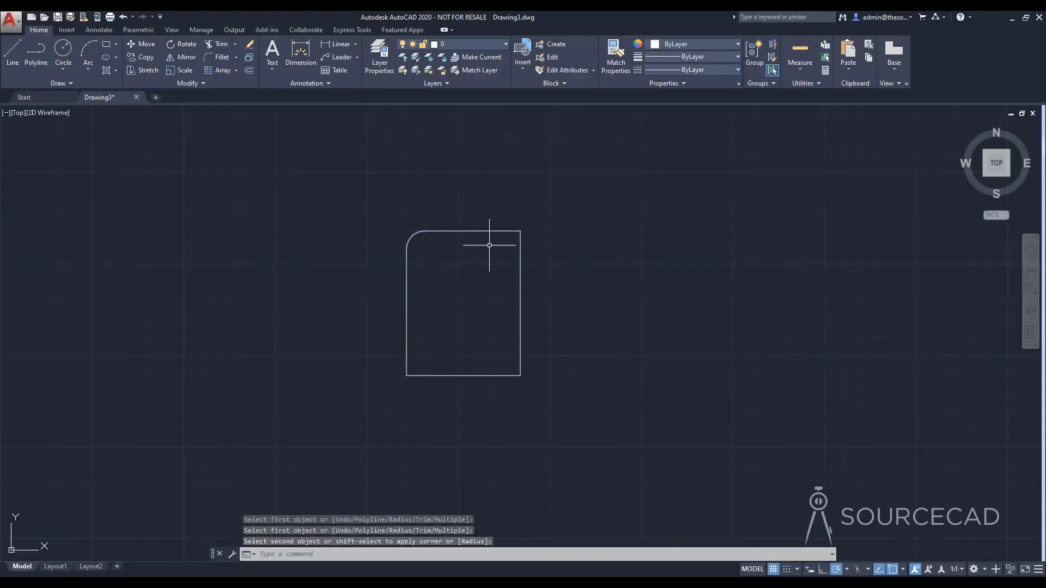
# Fillet the rectangle's upper-right corner with the same radius.
pyautogui.press('space')
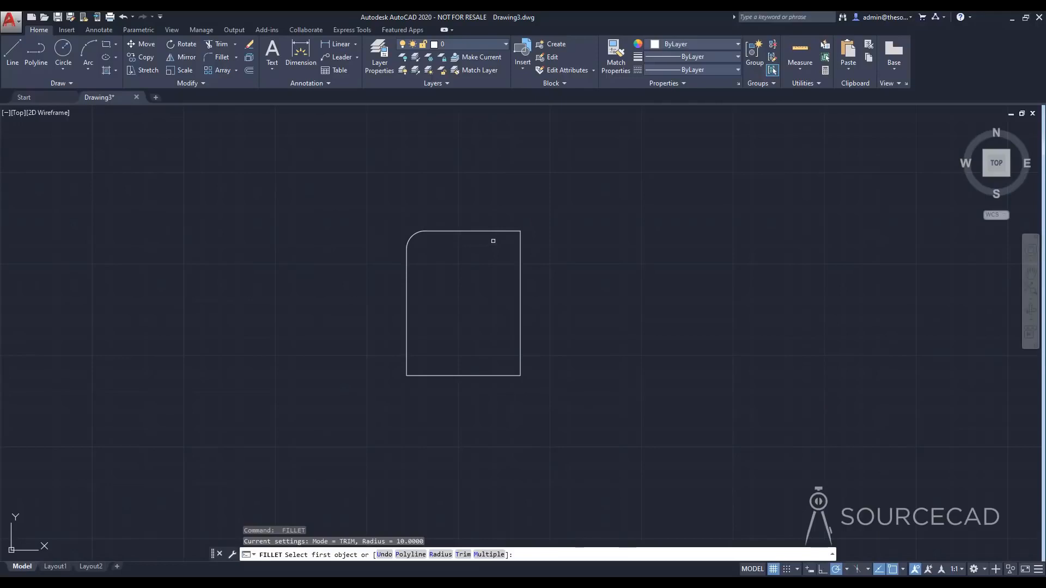
pyautogui.click(499, 232)
pyautogui.click(520, 263)
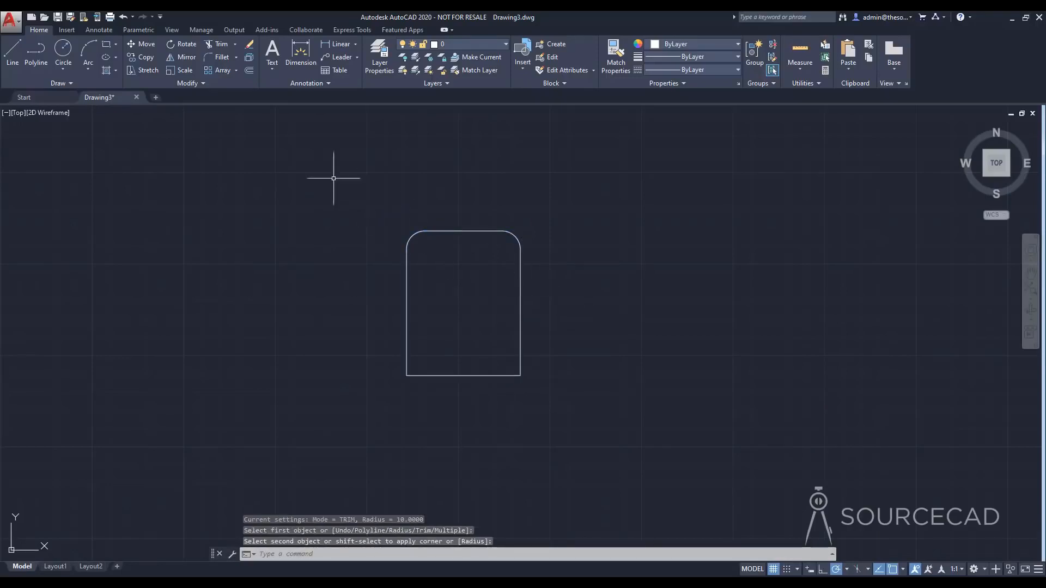
# Offset the rounded rectangle outward by a distance of 2.
pyautogui.click(249, 71)
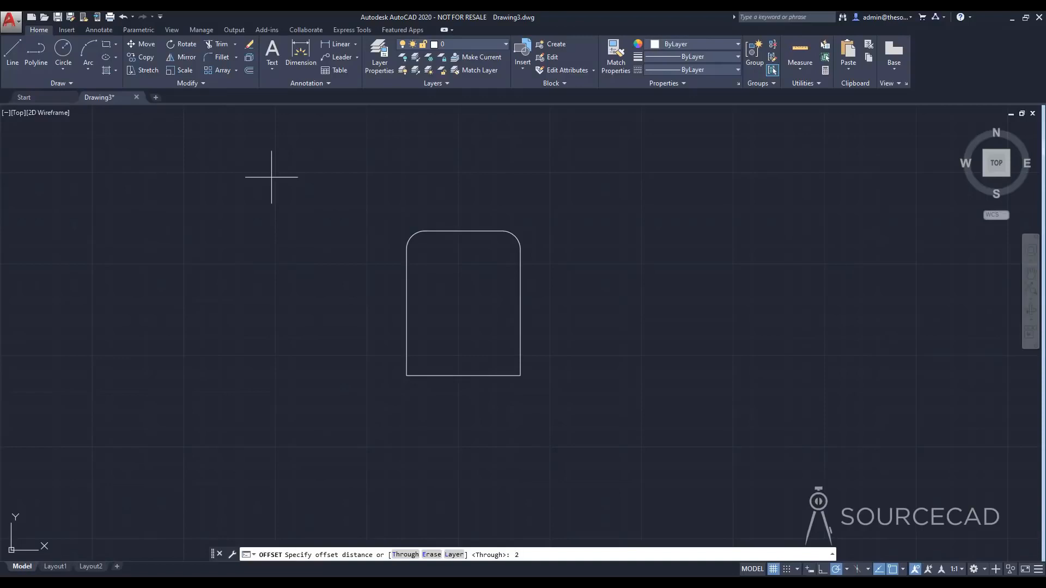
pyautogui.press('Return')
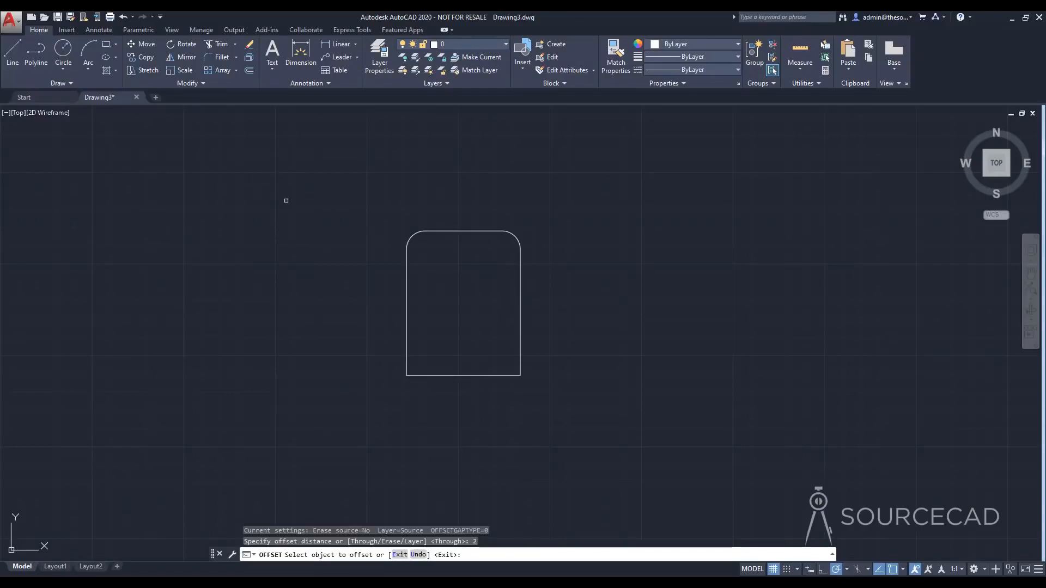
pyautogui.click(407, 296)
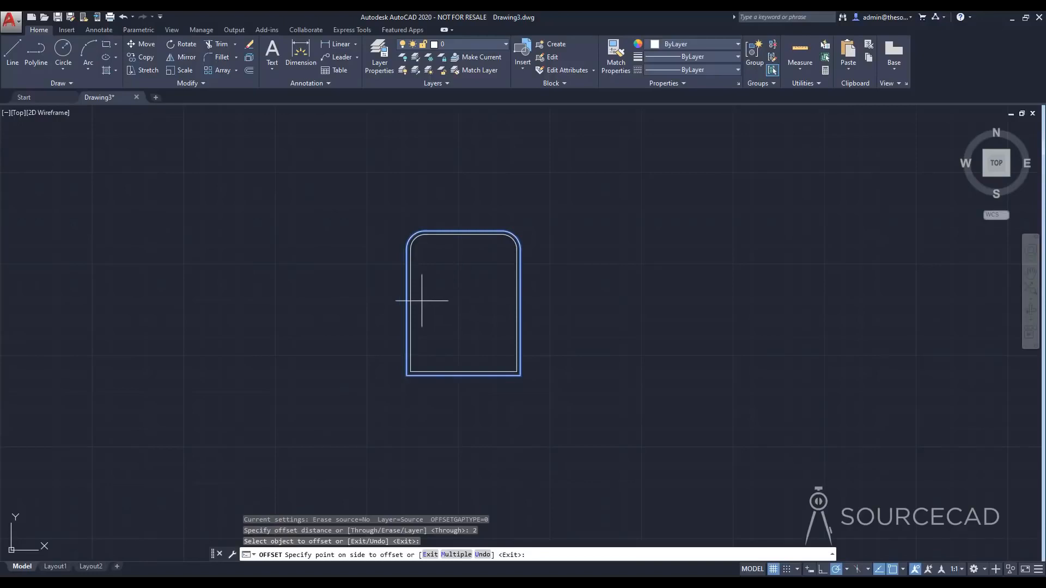
pyautogui.scroll(4, 420, 297)
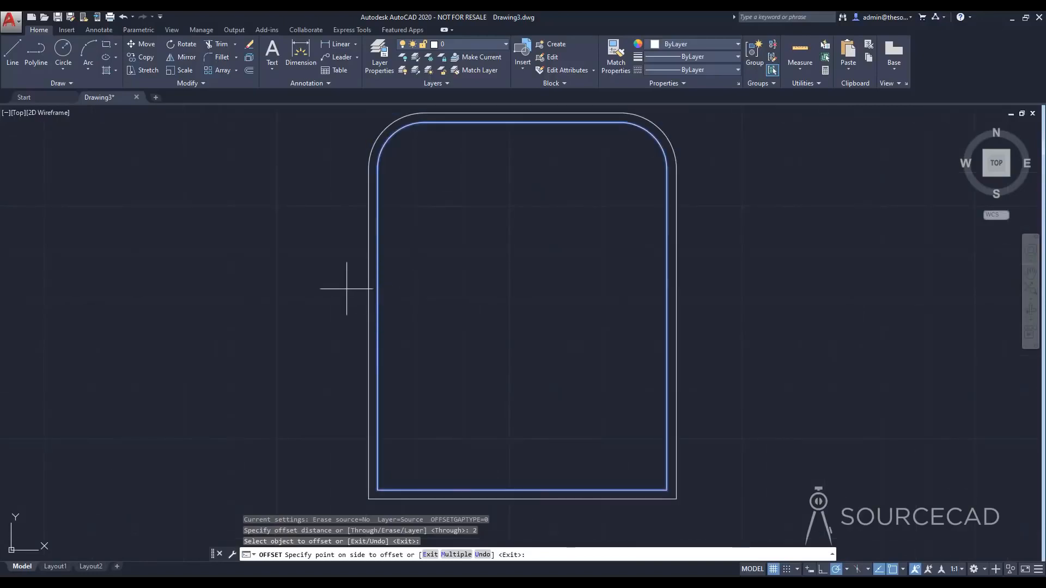
pyautogui.click(328, 316)
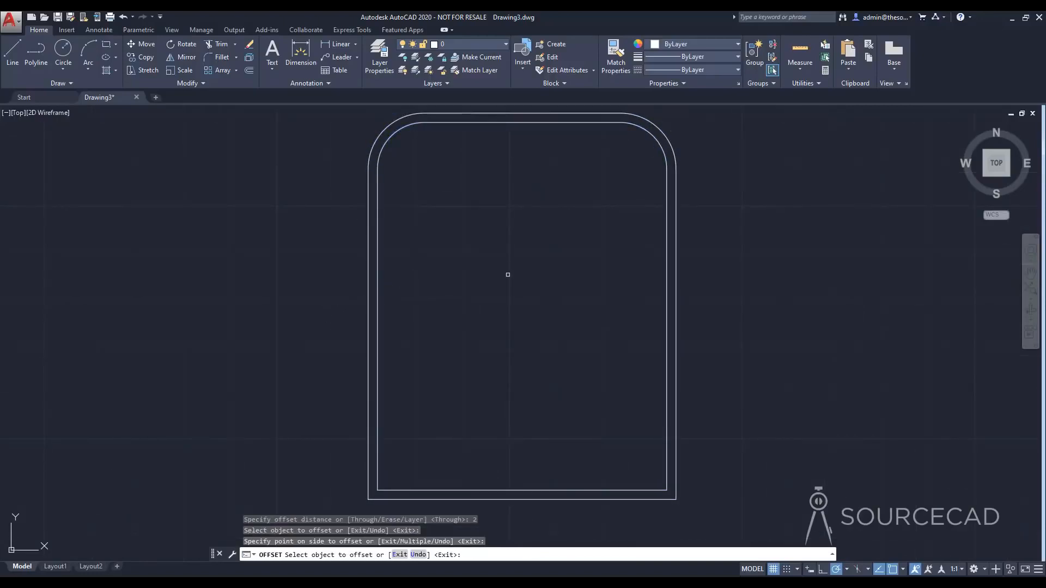
pyautogui.scroll(-2, 508, 280)
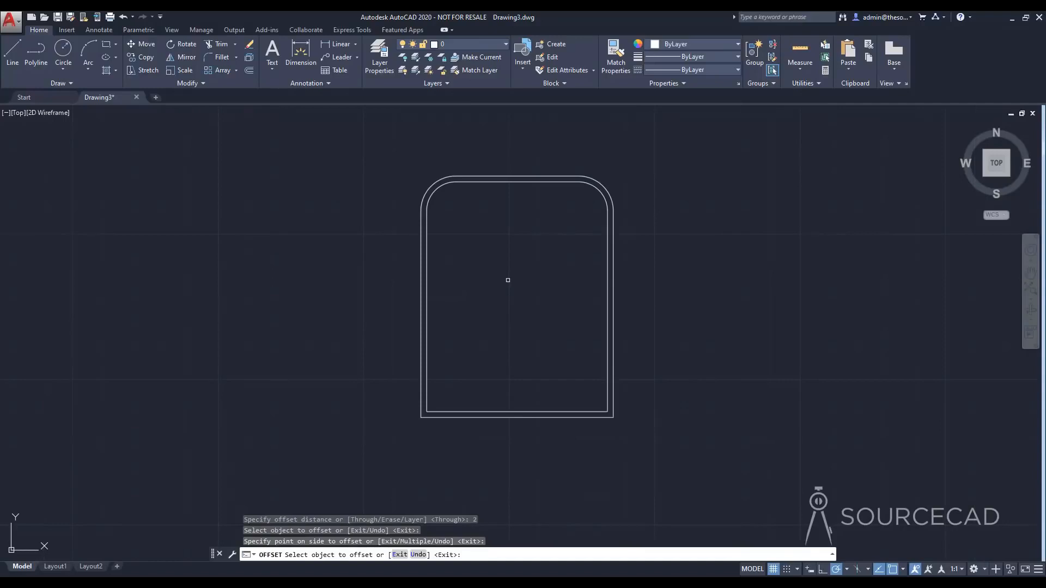
# Offset the original inner rounded rectangle outward by a distance of 10.
pyautogui.click(249, 70)
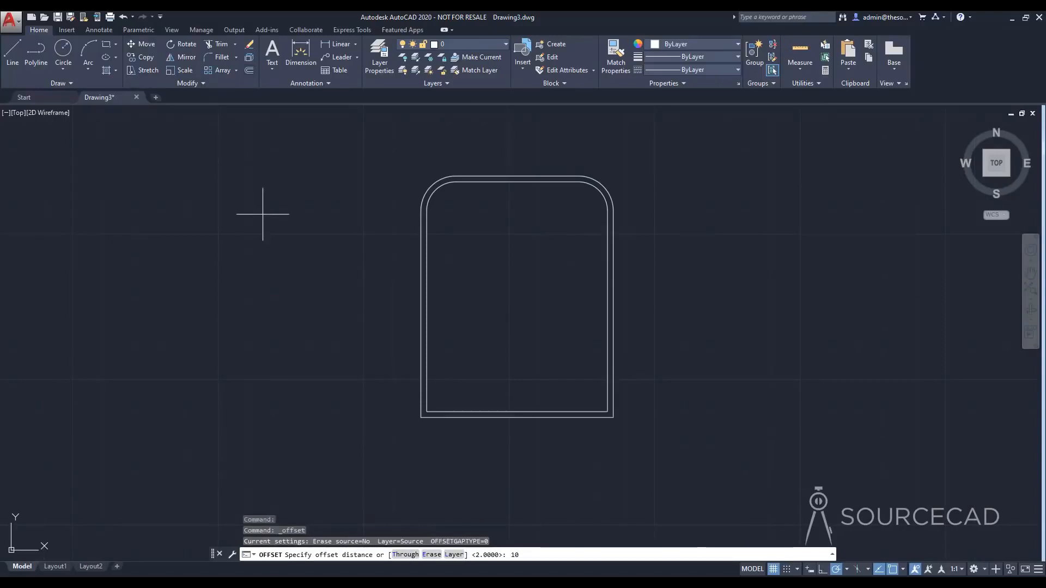
pyautogui.press('Return')
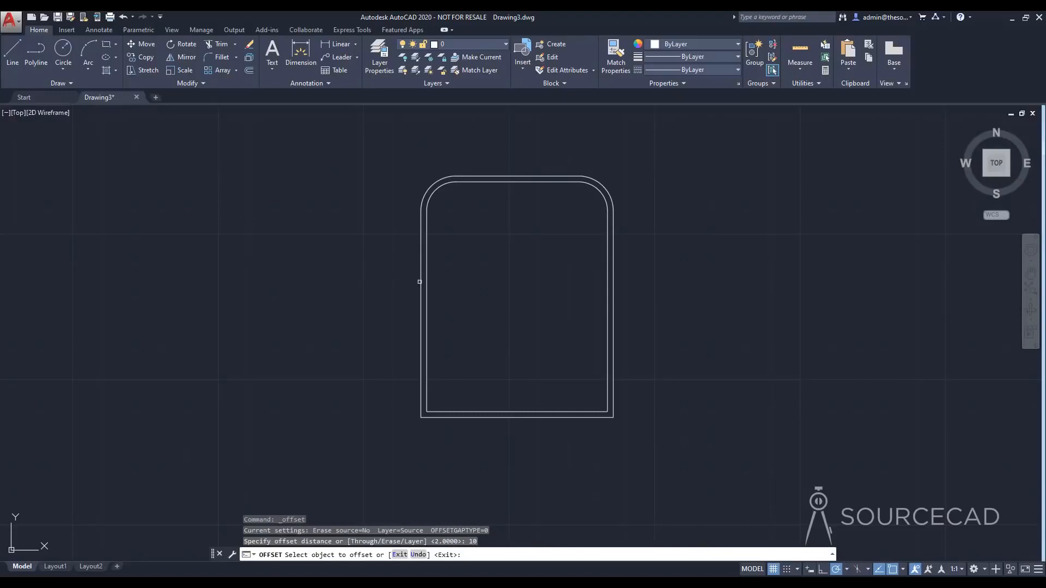
pyautogui.click(427, 268)
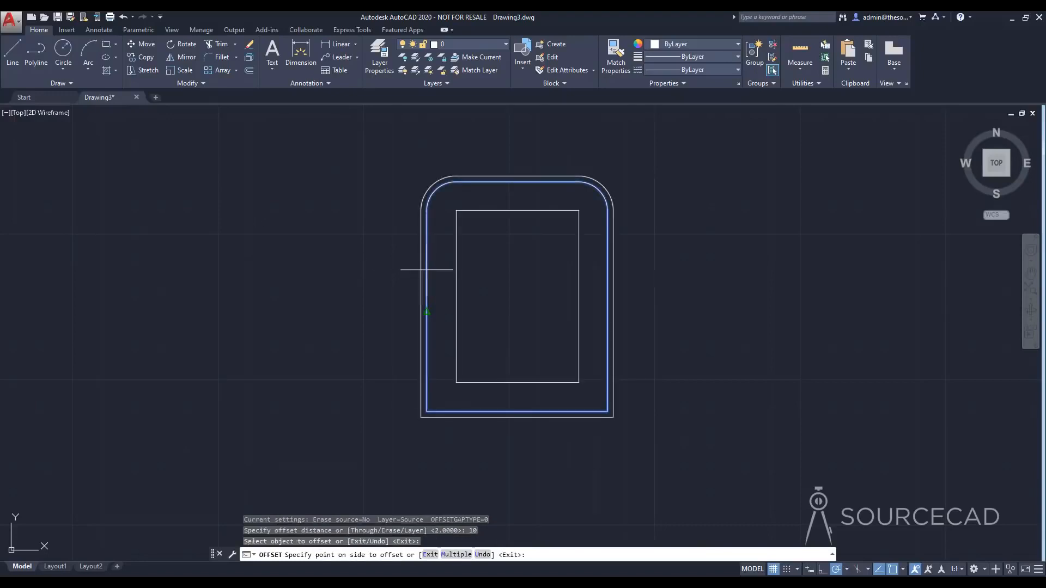
pyautogui.click(275, 272)
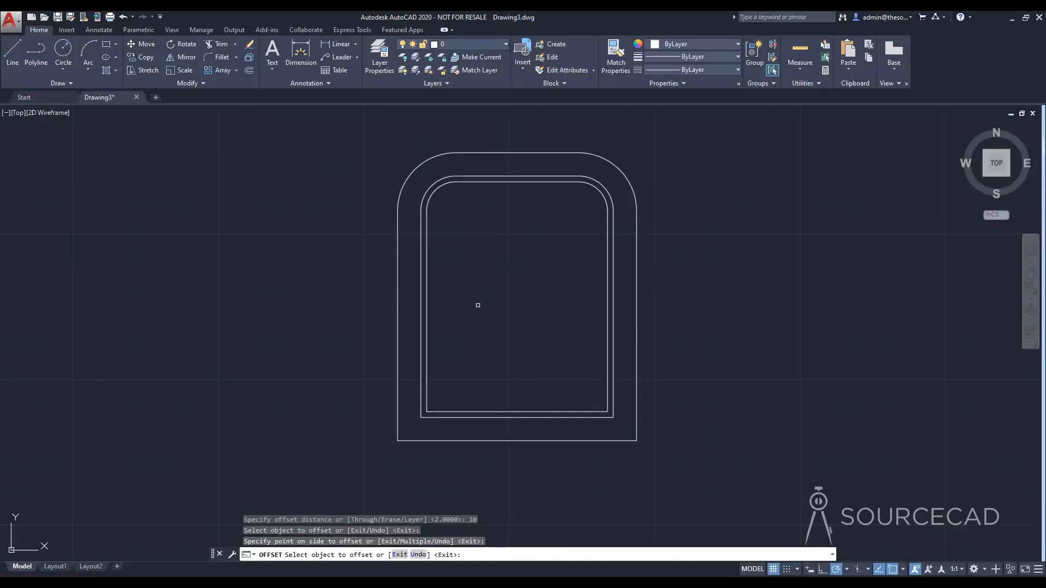
pyautogui.press('Escape')
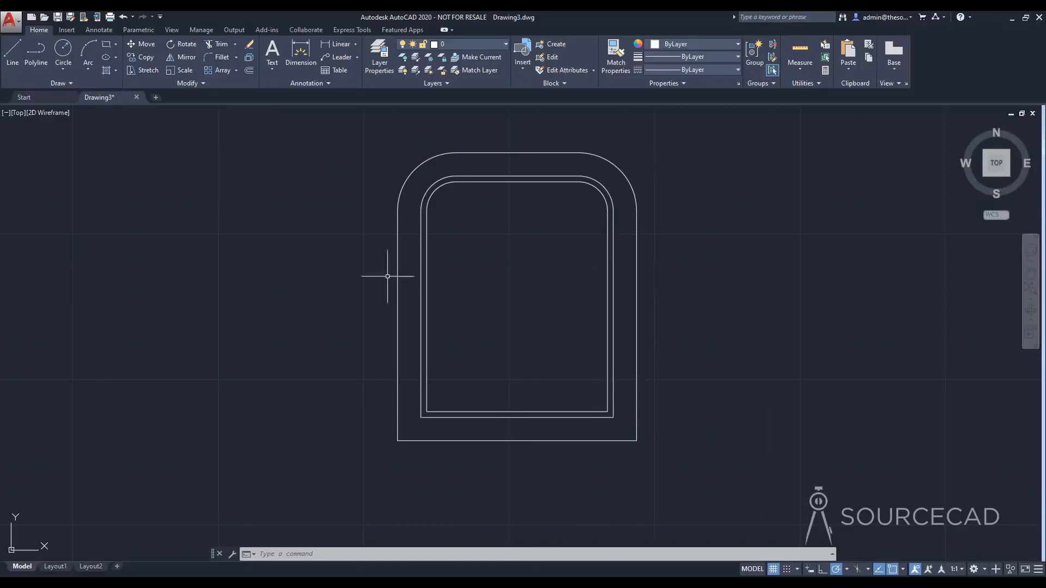
# Draw a line segment from the outermost outline's lower-left corner diagonally down to a point below its bottom edge.
pyautogui.click(12, 51)
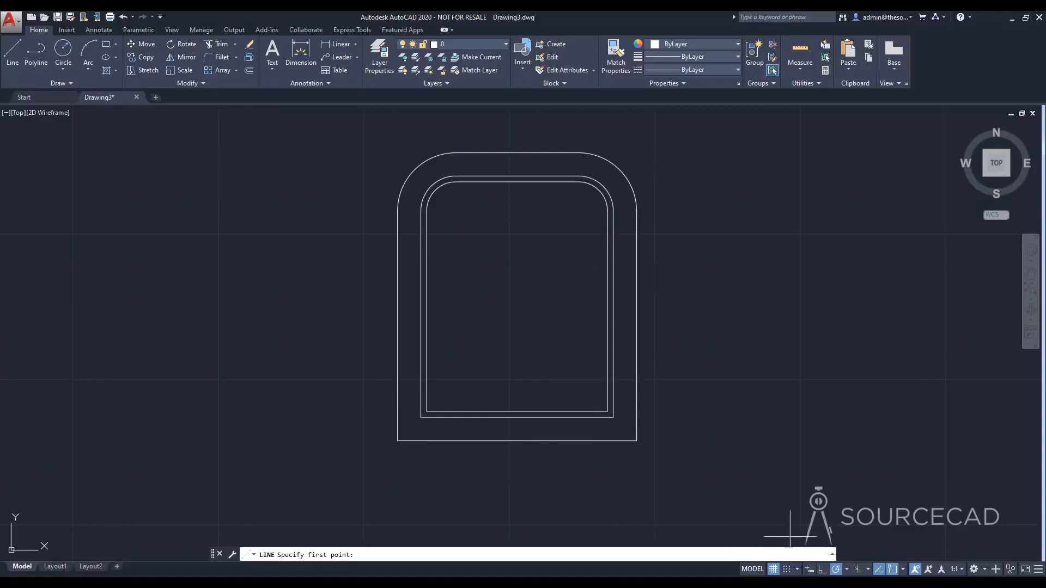
pyautogui.click(903, 570)
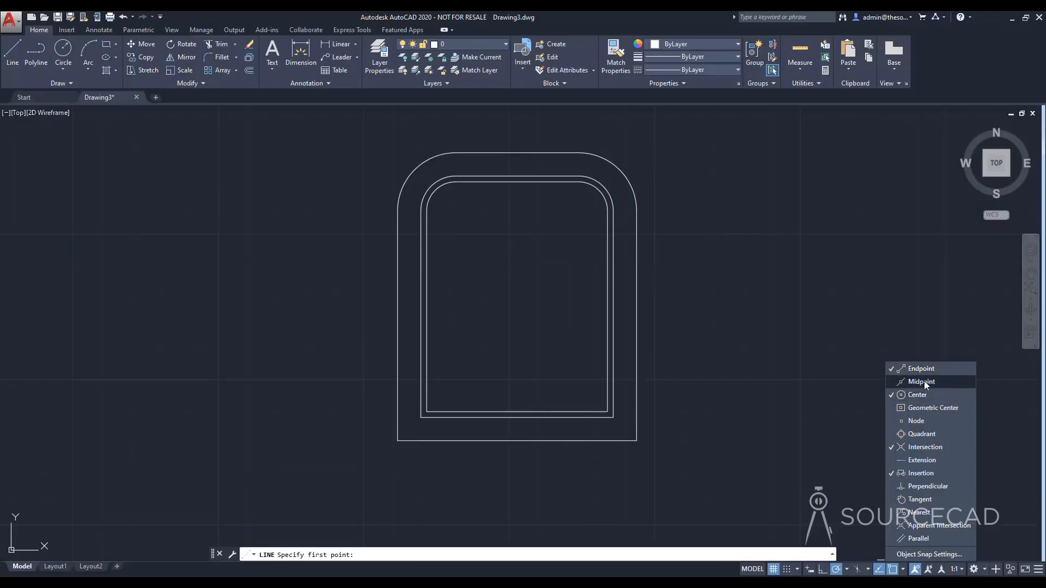
pyautogui.click(397, 440)
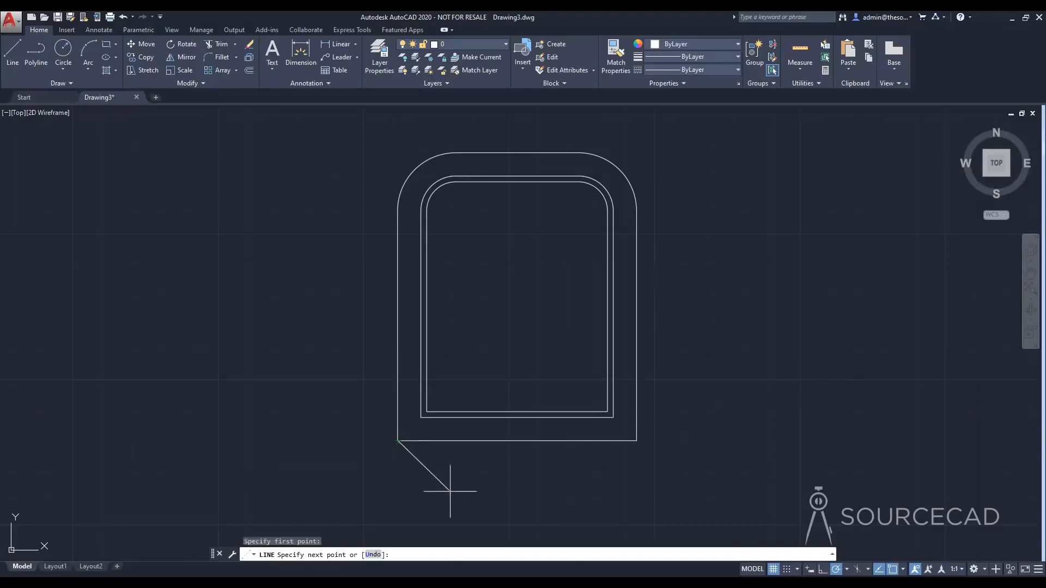
pyautogui.click(471, 522)
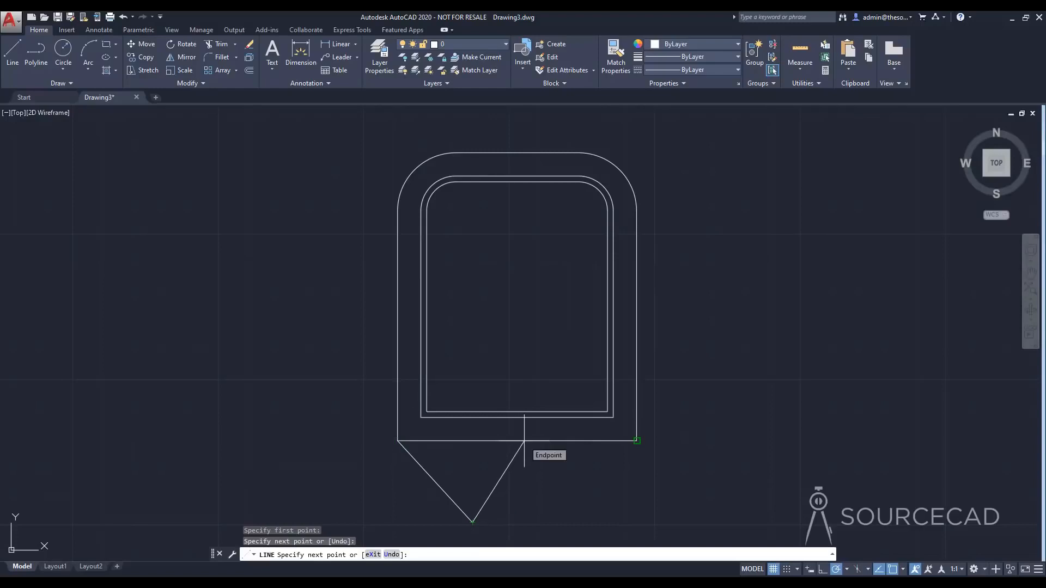
# Try to run the second line segment up to the middle of the outermost outline's bottom edge, and undo that segment.
pyautogui.click(524, 440)
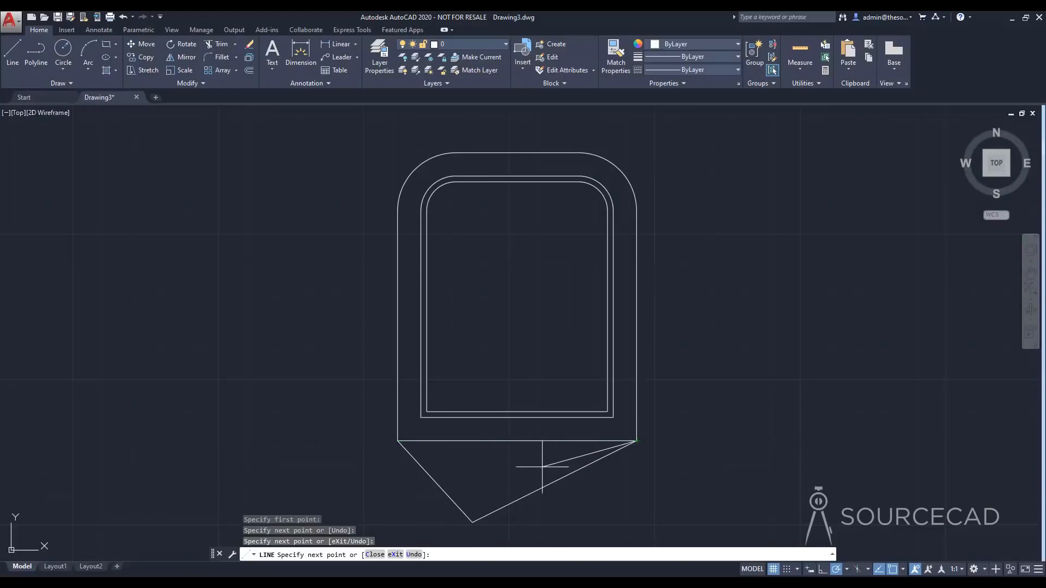
pyautogui.hotkey('ctrl', 'z')
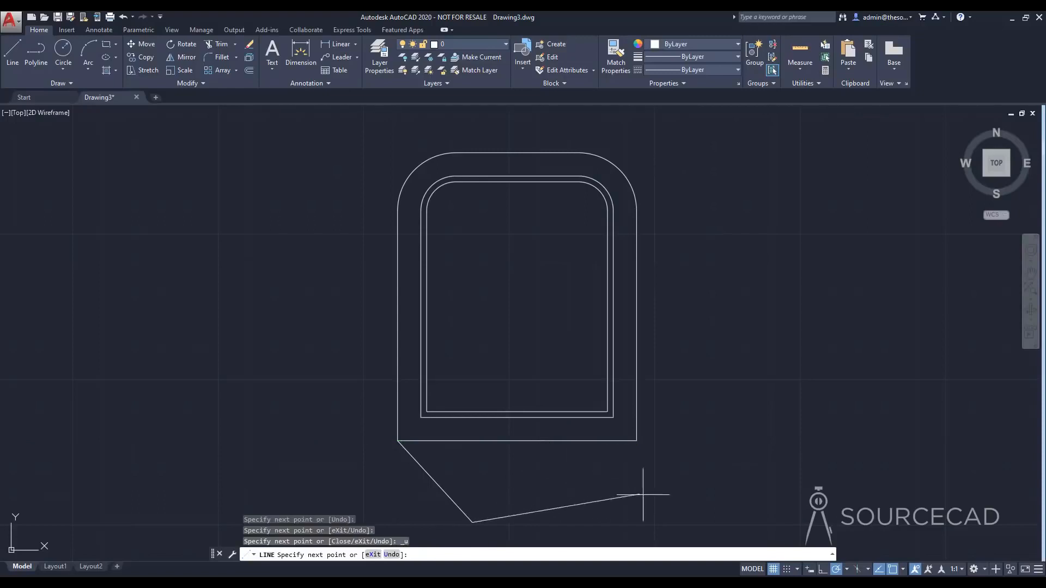
# Turn on the Midpoint object snap and draw the second line segment to the middle of the outermost outline's bottom edge.
pyautogui.click(904, 569)
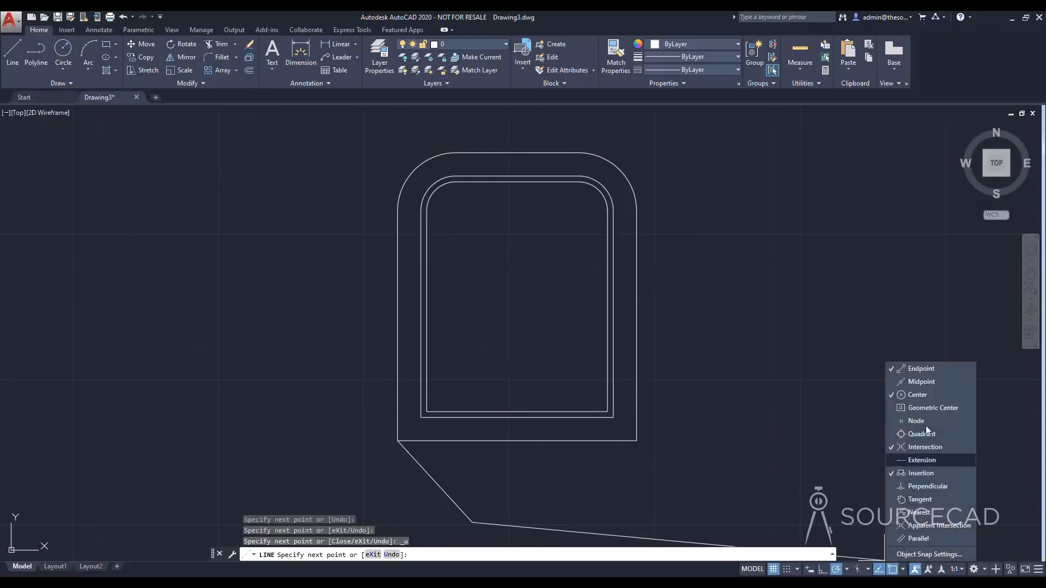
pyautogui.click(855, 403)
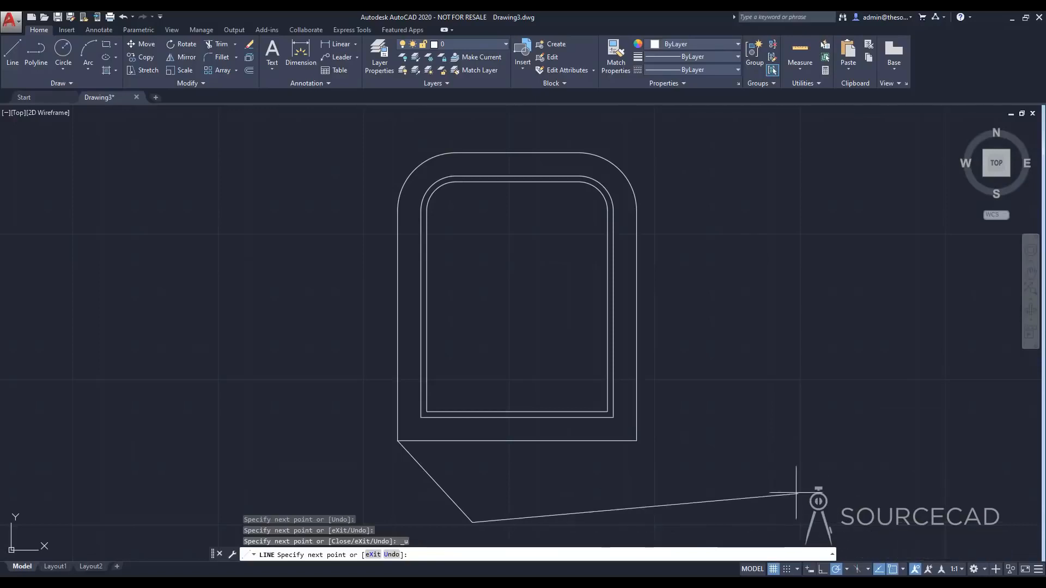
pyautogui.click(517, 441)
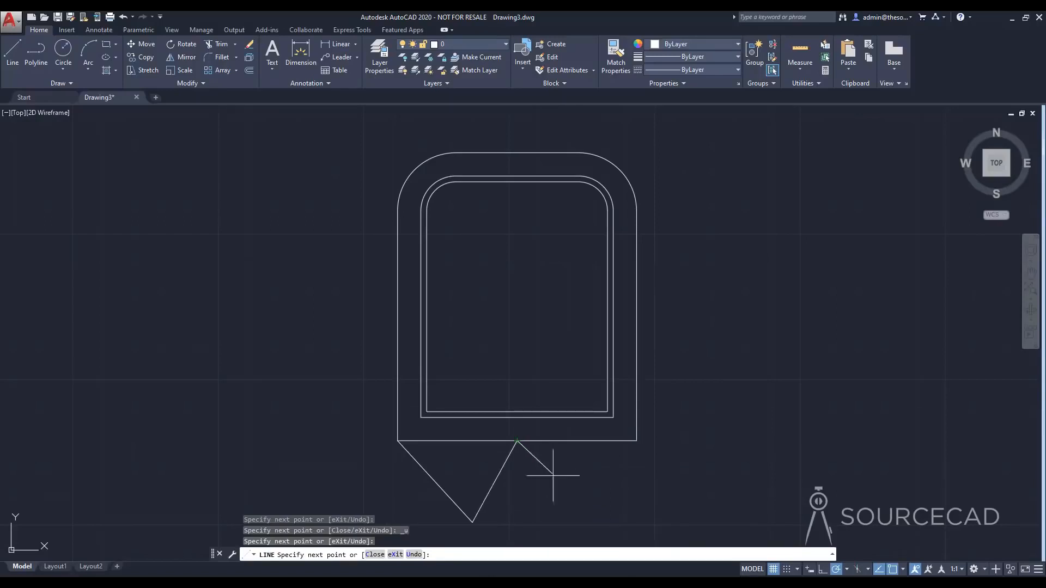
# Continue the line below the outline, up to its lower-right corner, out past the right side, and back across the outlines to the left.
pyautogui.click(576, 514)
pyautogui.click(636, 441)
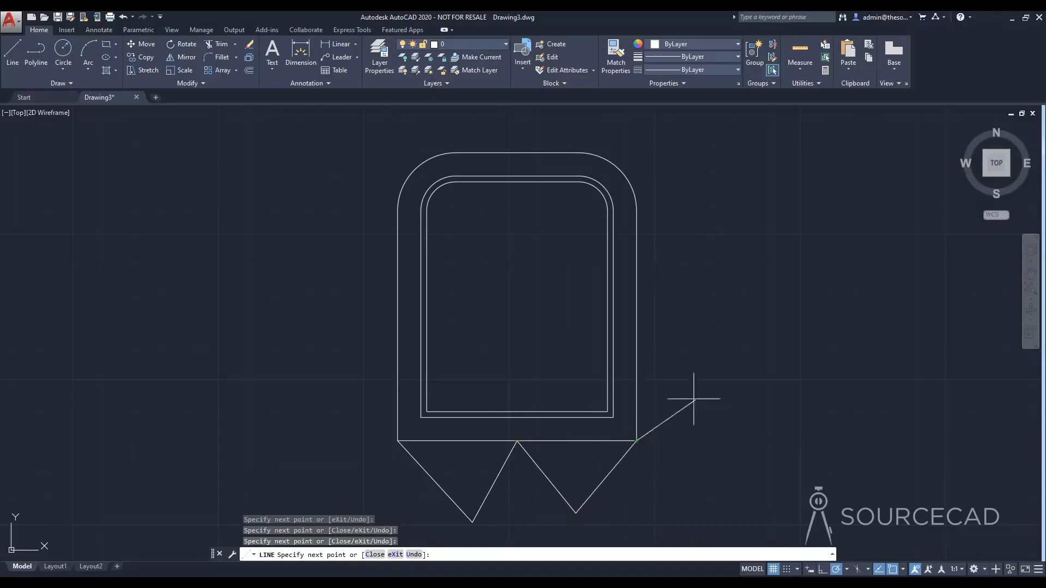
pyautogui.click(707, 300)
pyautogui.click(544, 265)
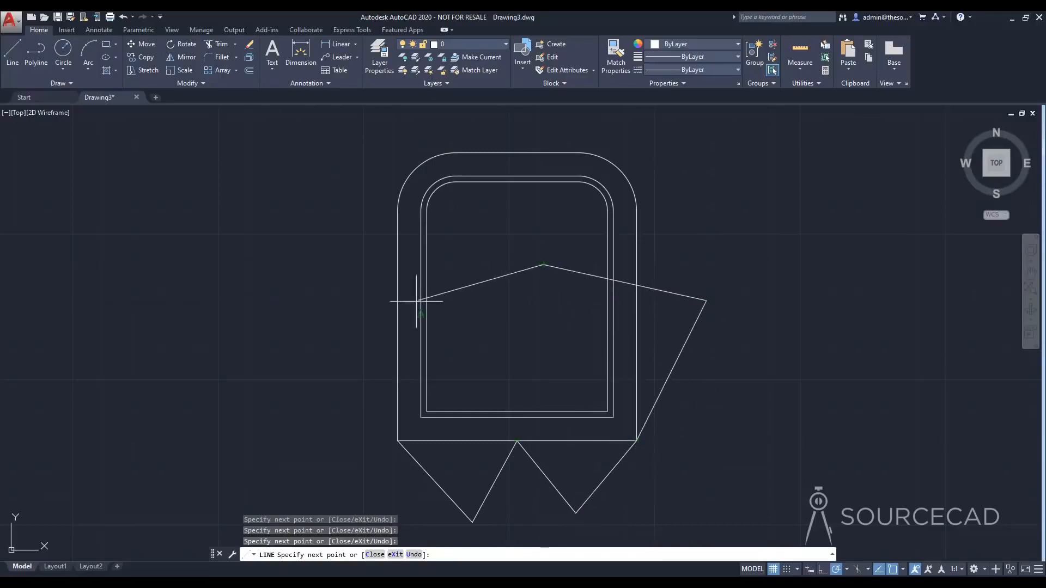
pyautogui.click(370, 327)
pyautogui.press('Return')
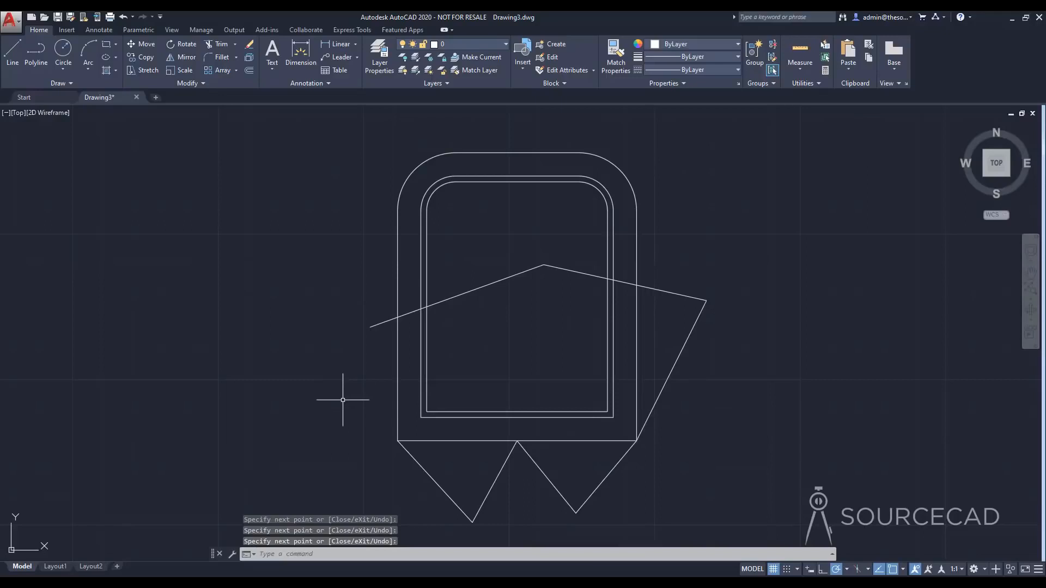
# Draw two line segments from the inner upper-left arc's center through a point inside to the sloped line's intersection with the innermost left edge.
pyautogui.click(13, 56)
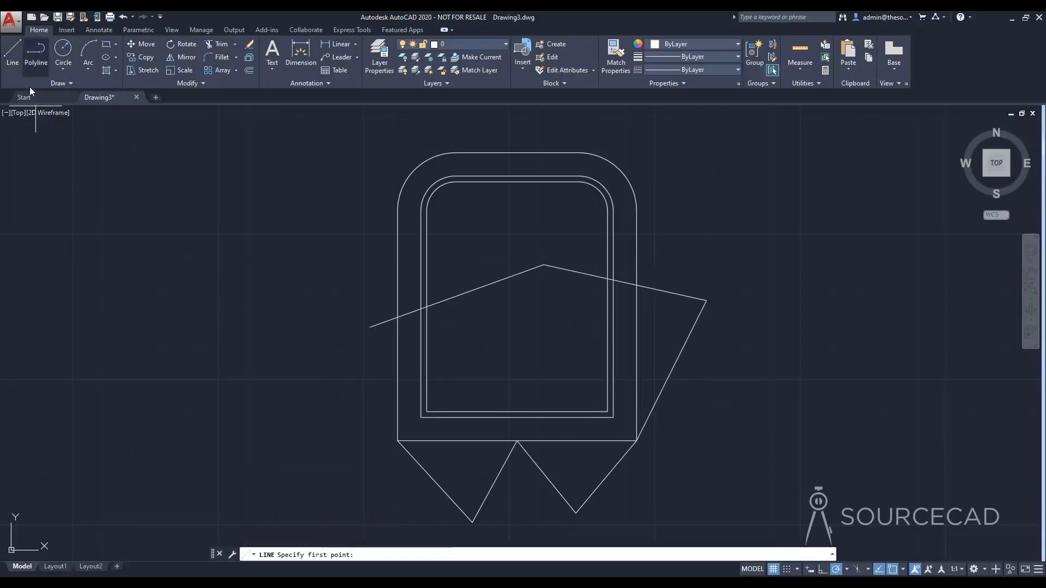
pyautogui.click(456, 211)
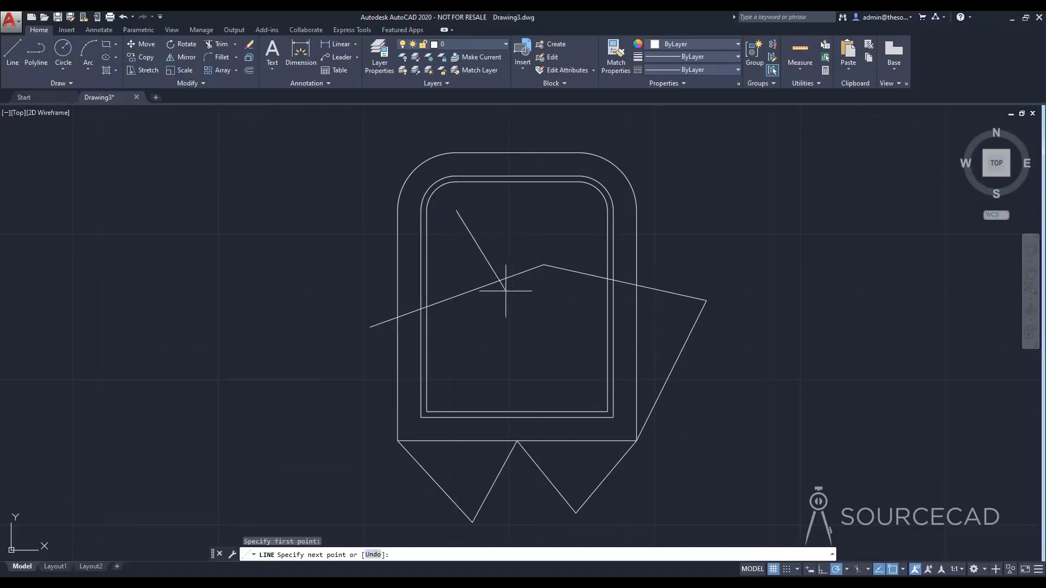
pyautogui.click(520, 319)
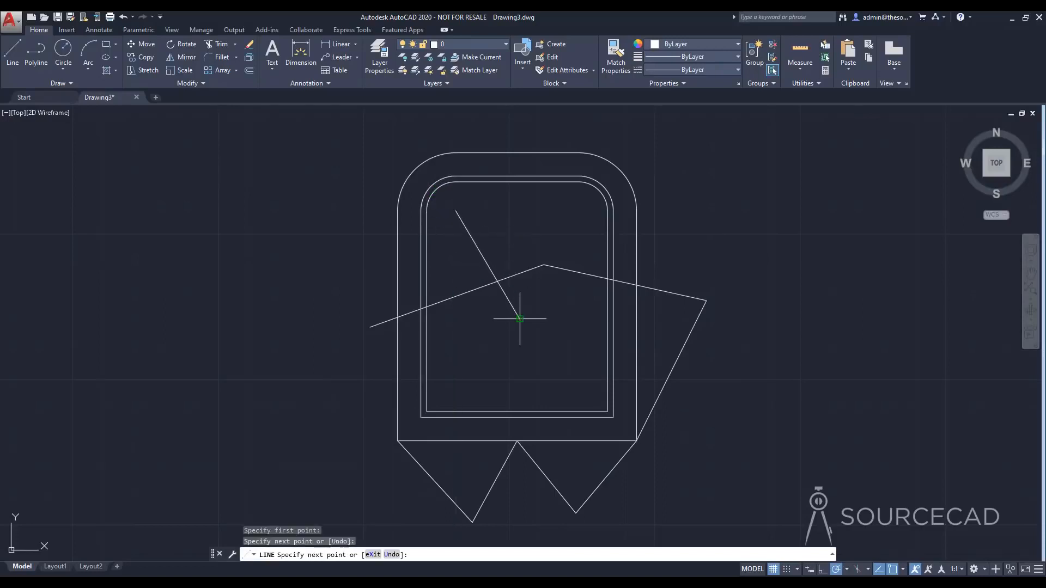
pyautogui.click(428, 307)
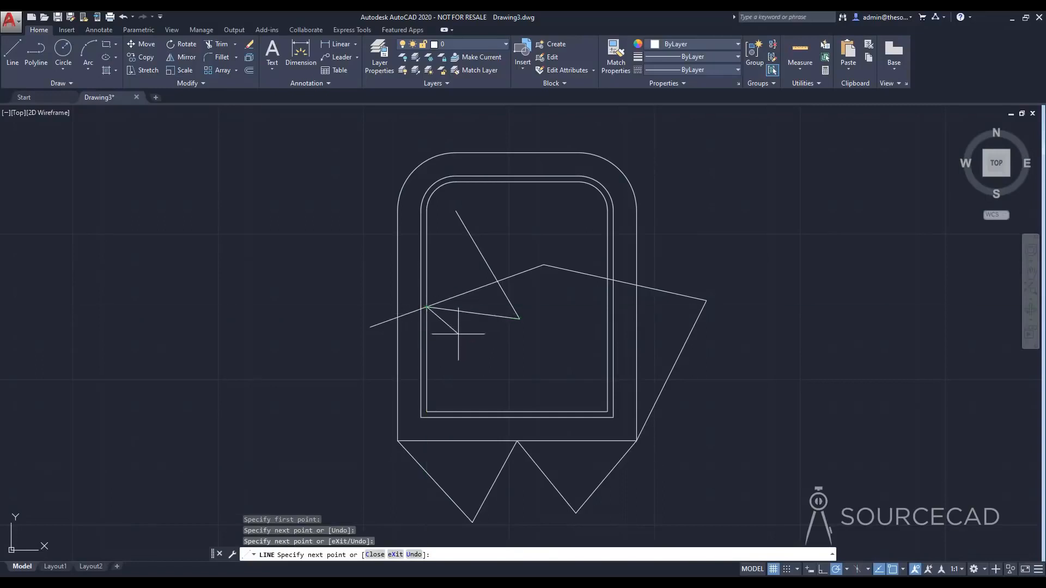
pyautogui.press('Escape')
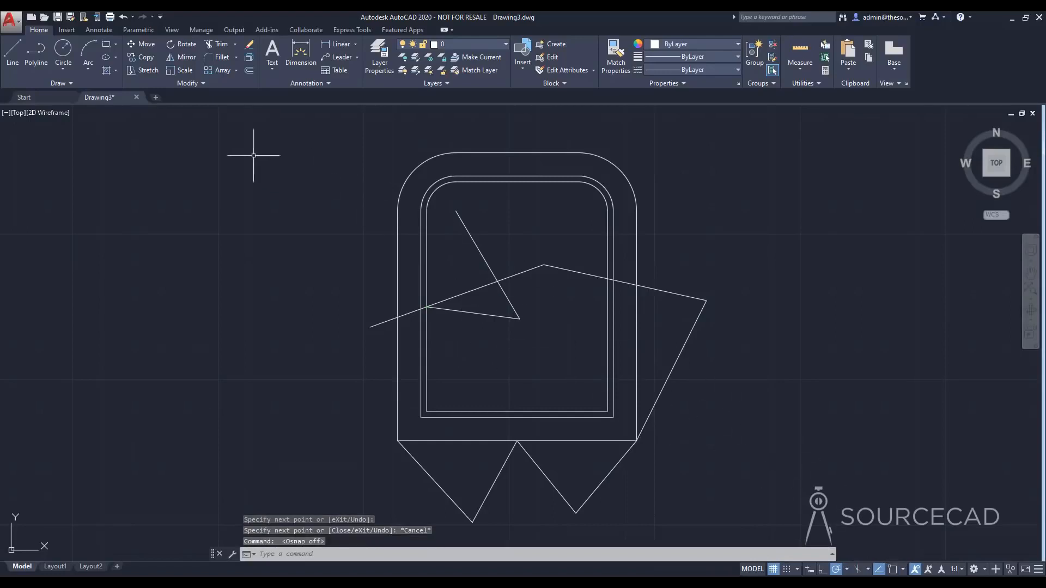
# Turn object snap back on while a line command is running, and cancel the line.
pyautogui.click(13, 55)
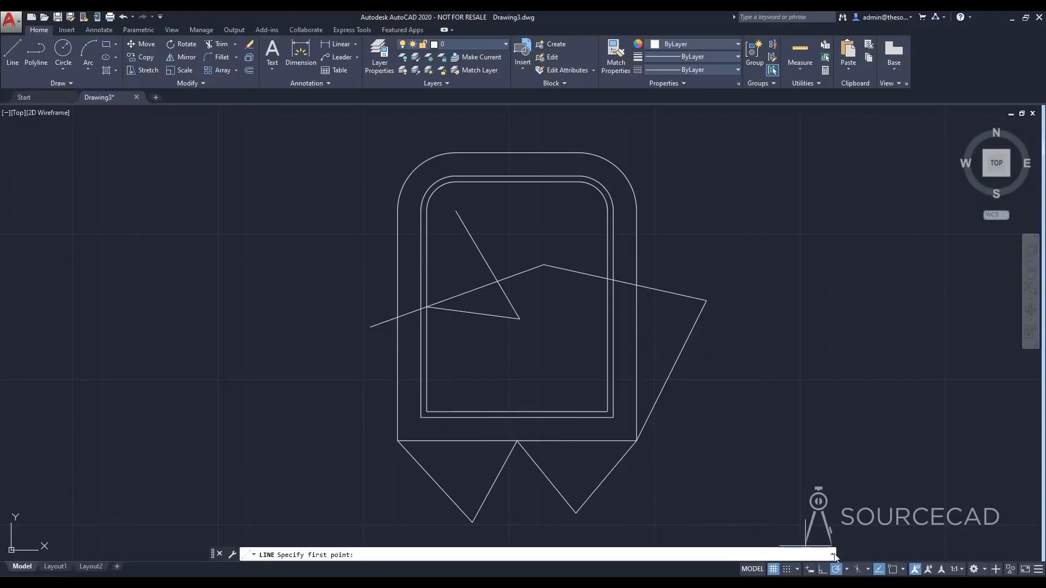
pyautogui.click(893, 569)
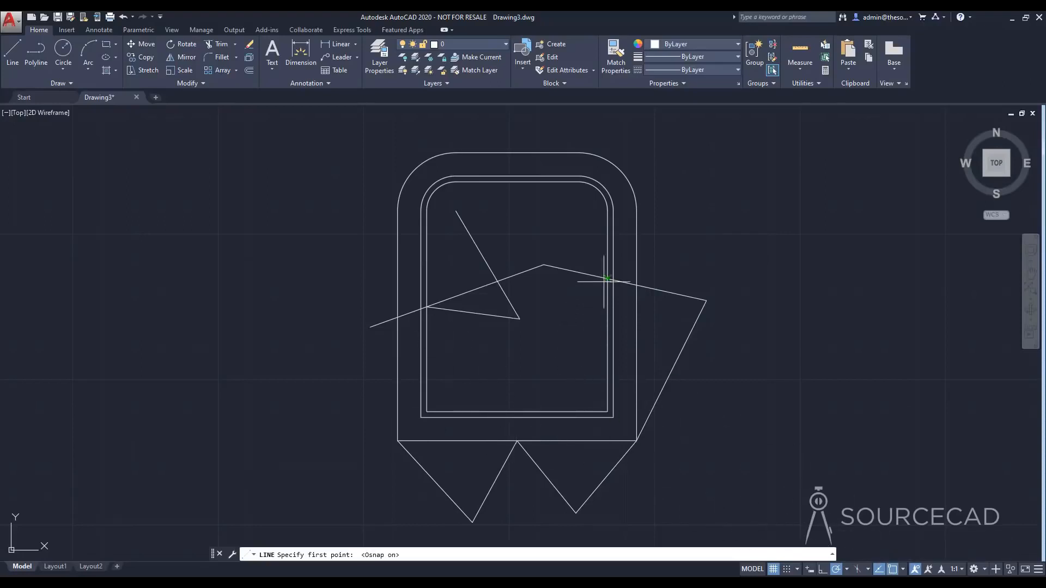
pyautogui.press('Escape')
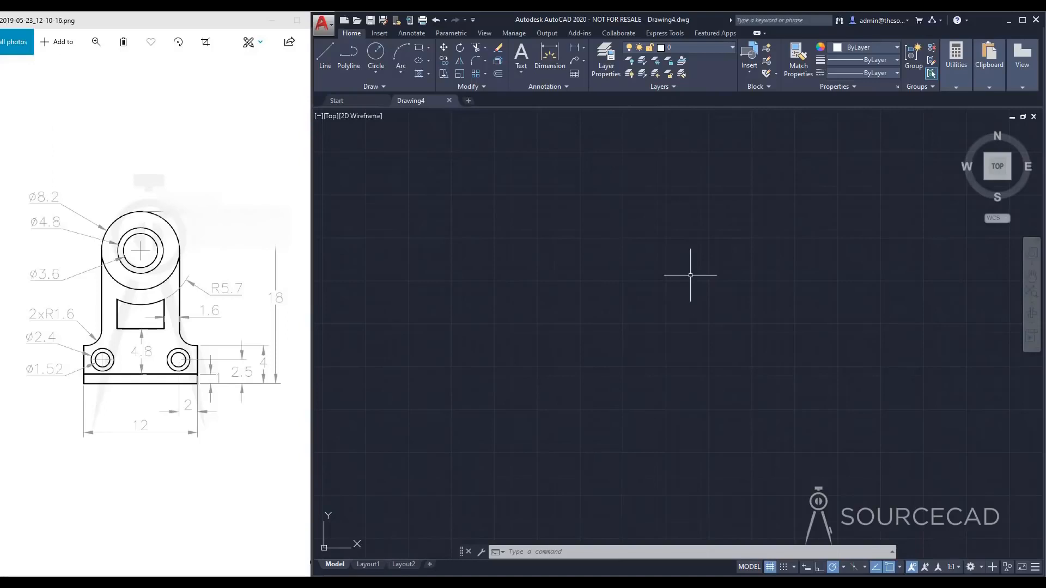
# Draw a vertical line 18 units long in the new drawing as the bracket's centerline.
pyautogui.click(326, 65)
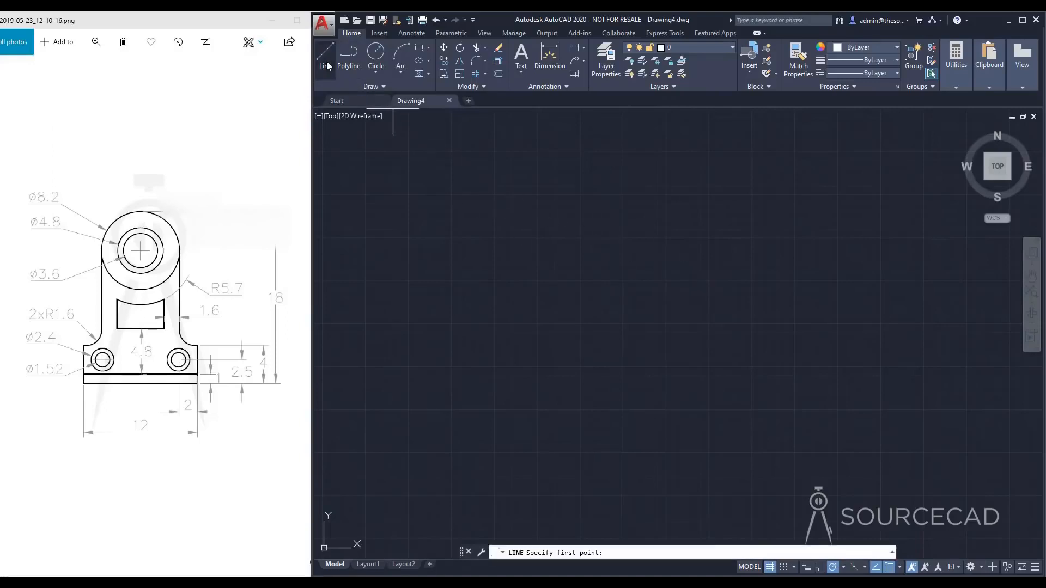
pyautogui.click(626, 389)
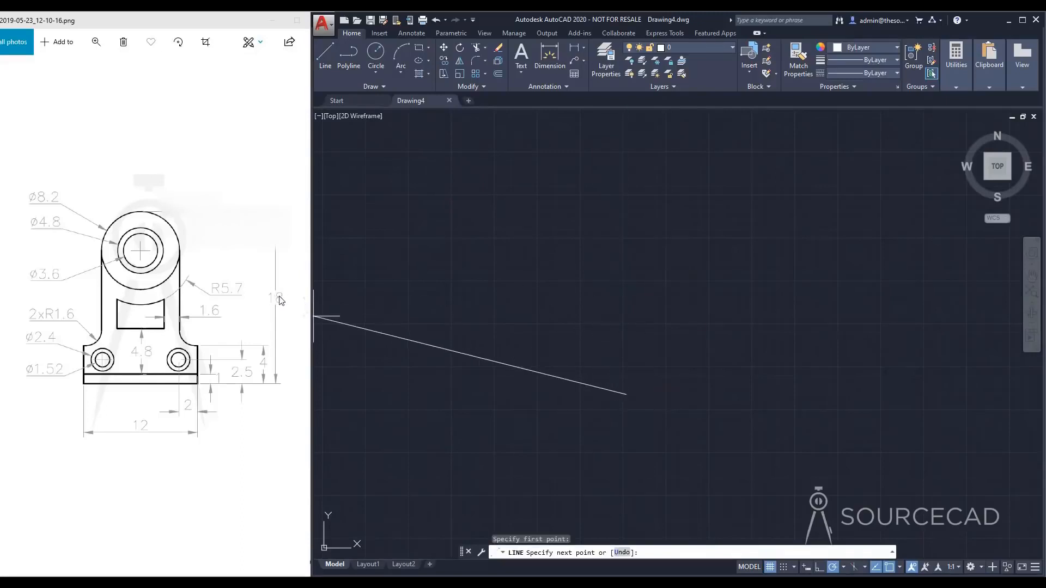
pyautogui.write('18')
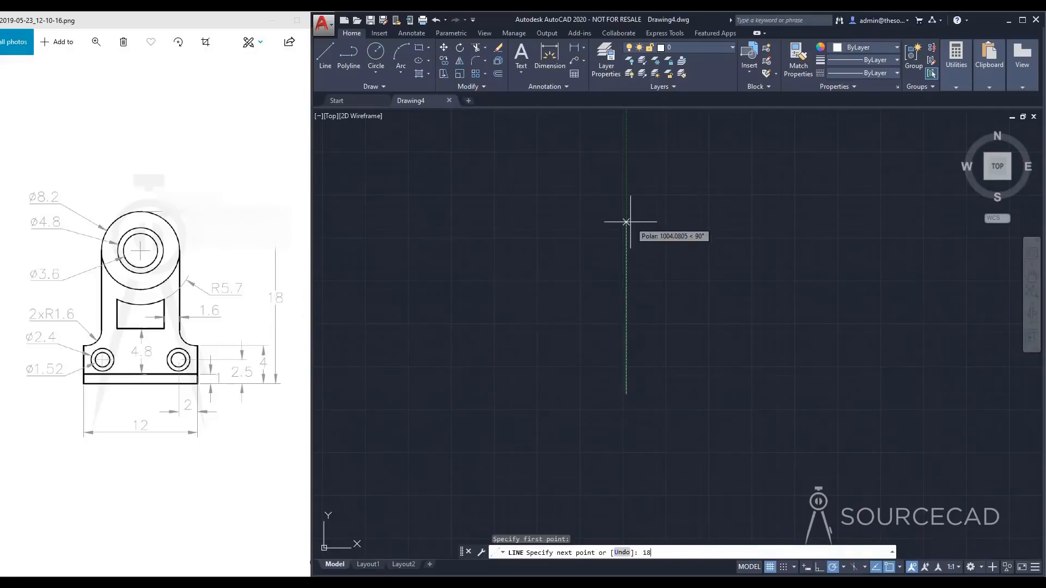
pyautogui.press('Return')
pyautogui.press('Return')
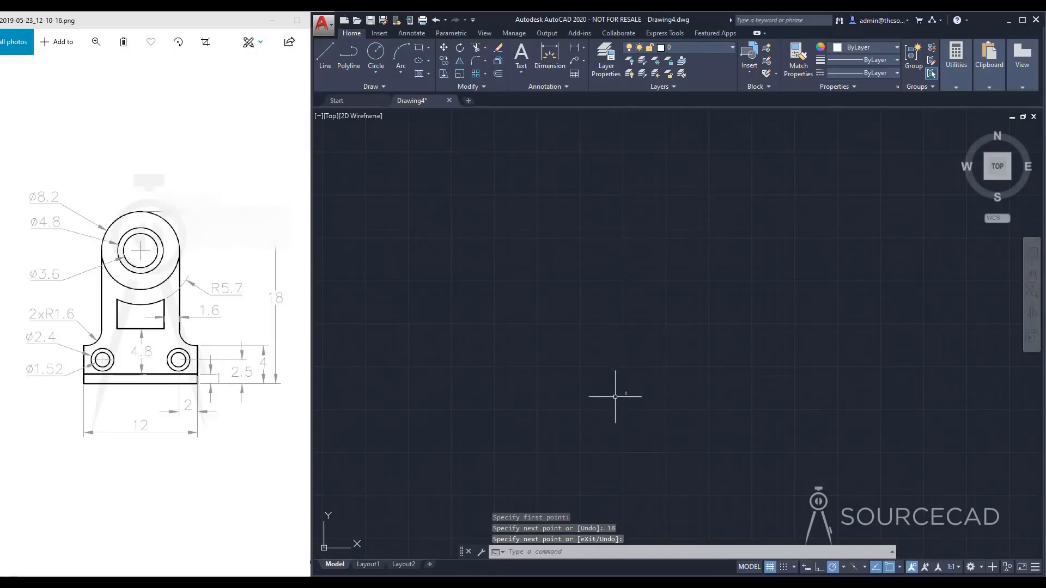
pyautogui.scroll(5, 624, 399)
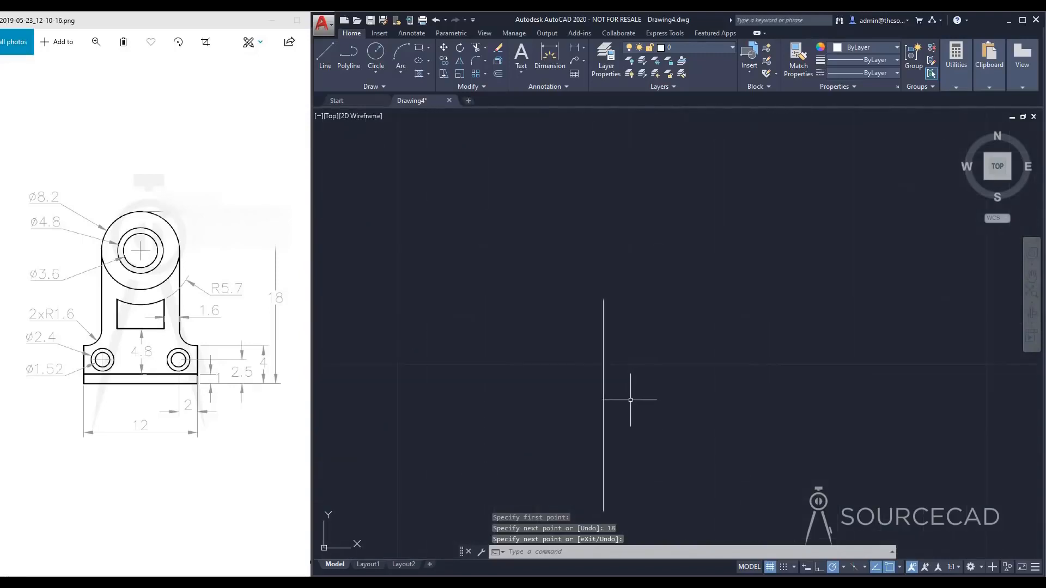
pyautogui.moveTo(626, 402); pyautogui.dragTo(734, 341, button='middle')
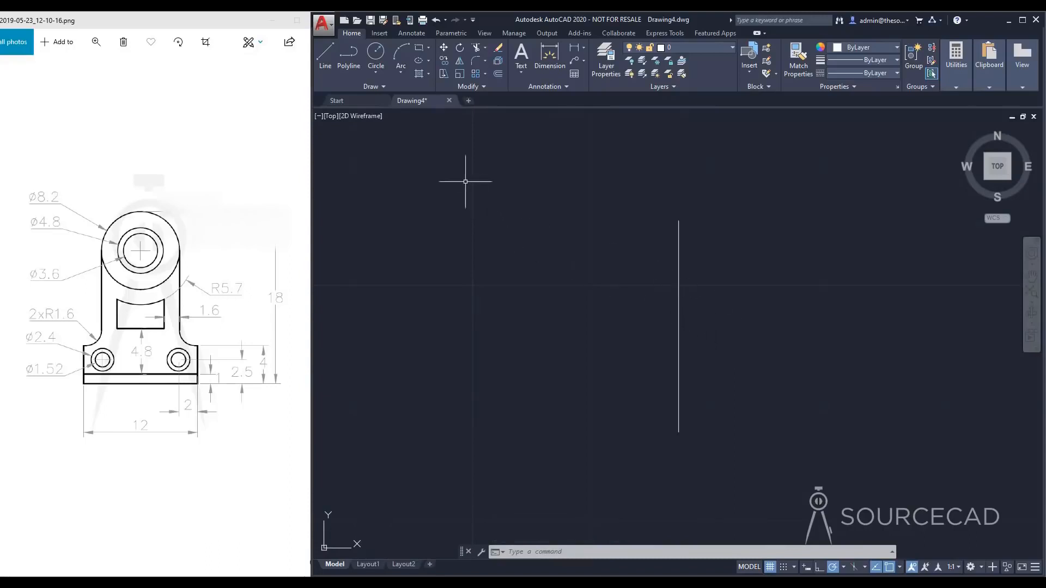
# Draw a circle of diameter 8.2 centered on the vertical line's upper endpoint.
pyautogui.click(375, 52)
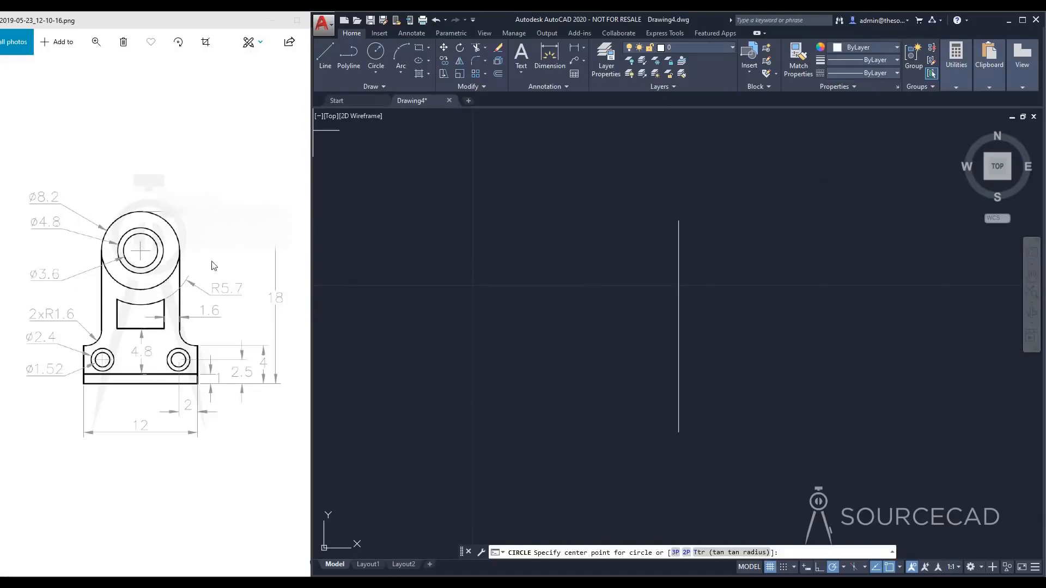
pyautogui.click(679, 221)
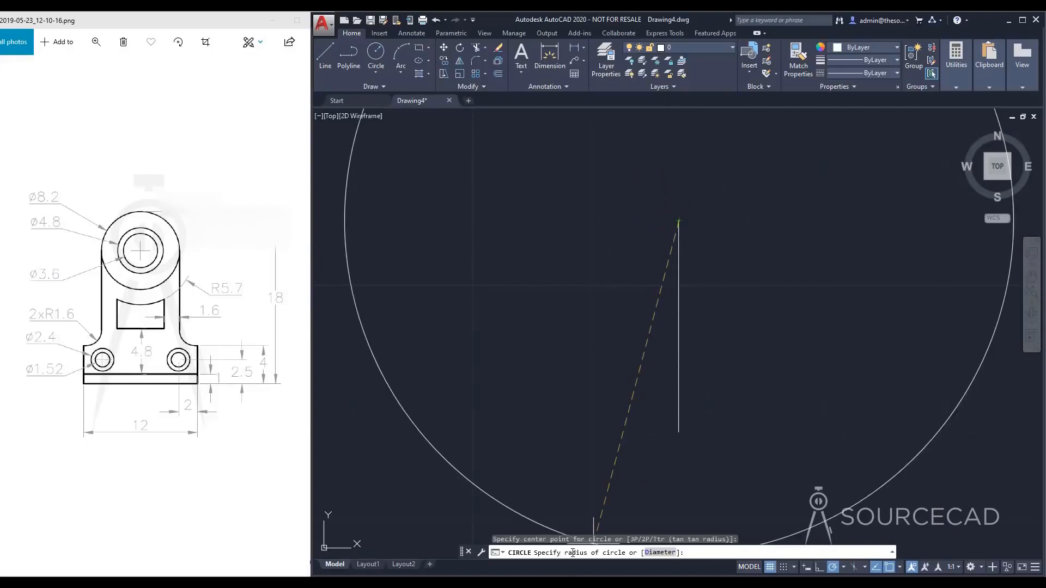
pyautogui.click(661, 552)
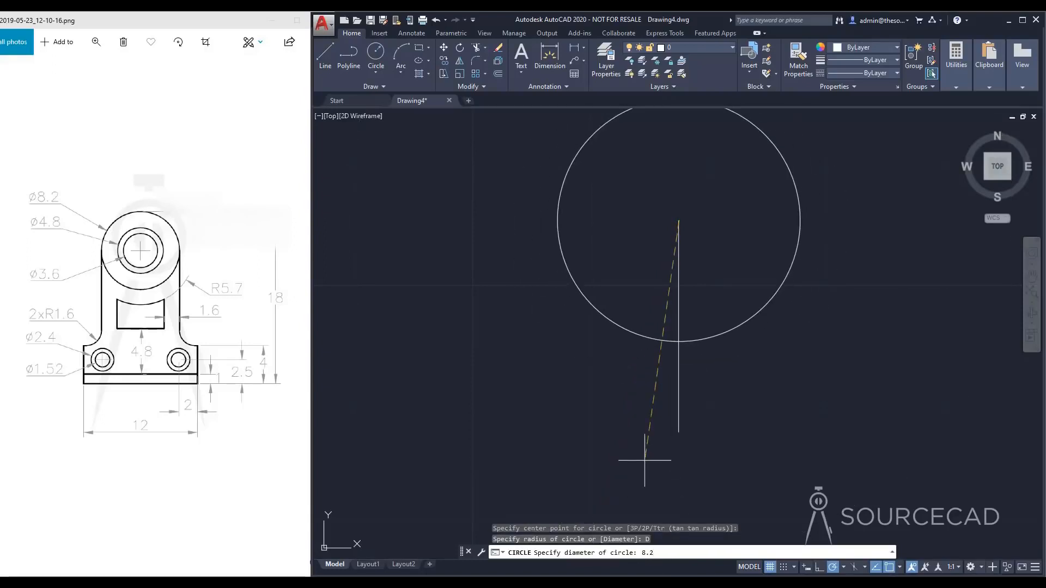
pyautogui.press('Return')
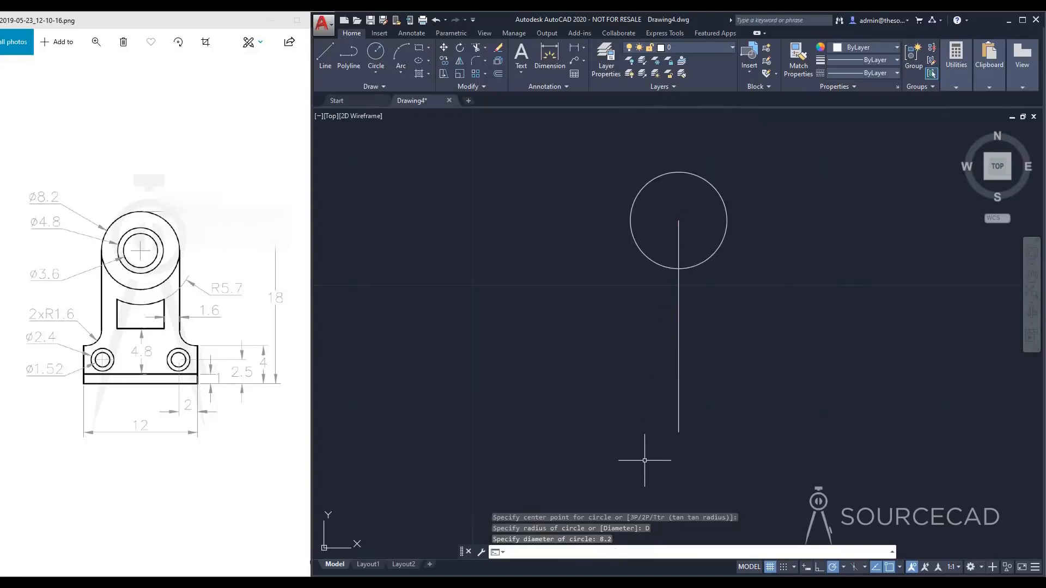
# Draw a concentric circle of diameter 4.8 at the vertical line's upper endpoint.
pyautogui.press('Return')
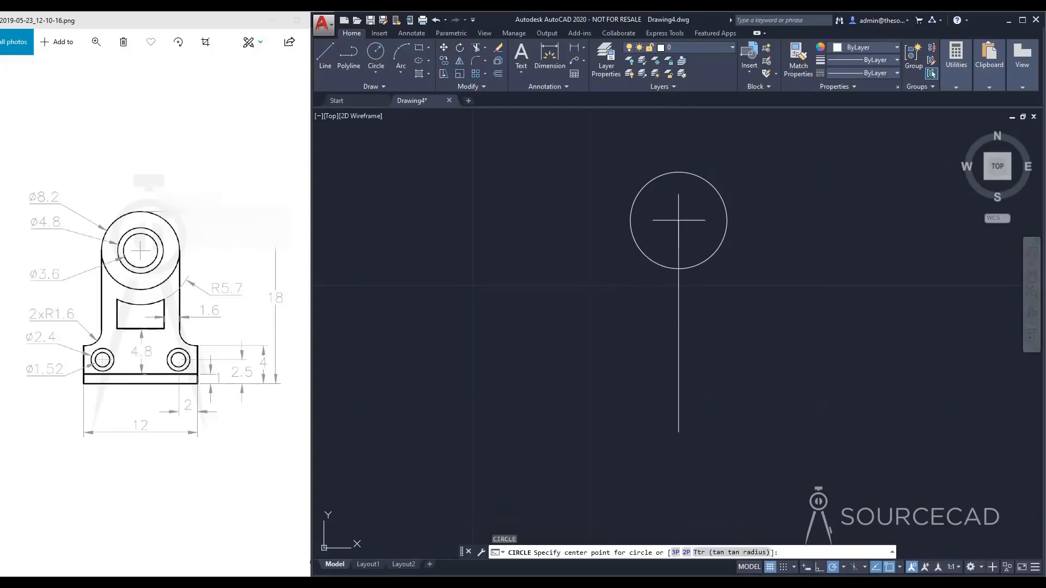
pyautogui.click(679, 220)
pyautogui.write('D')
pyautogui.press('Return')
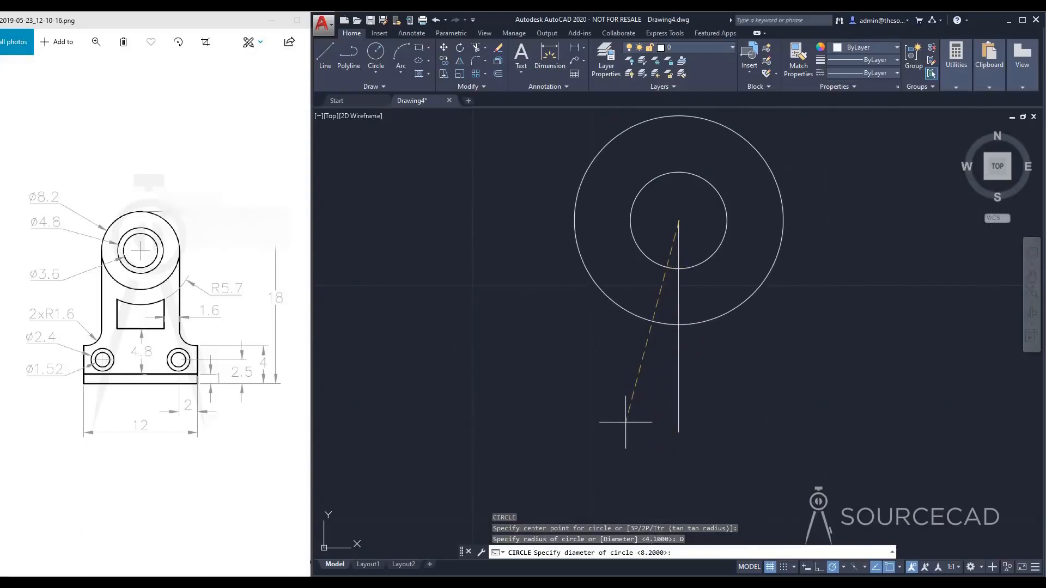
pyautogui.write('4.8')
pyautogui.press('Return')
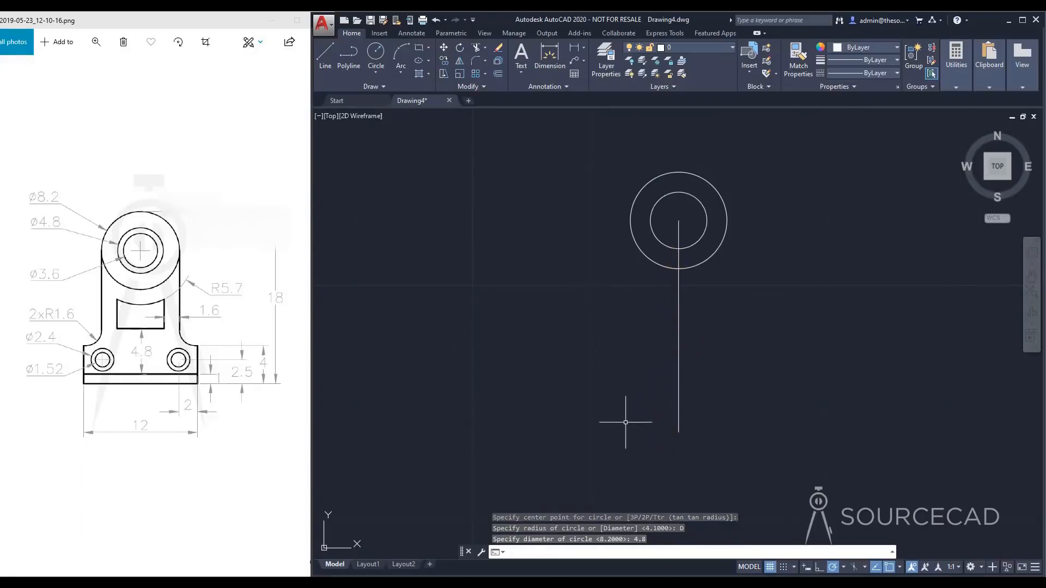
# Draw a concentric circle of diameter 3.6 inside the 4.8 diameter circle.
pyautogui.press('Return')
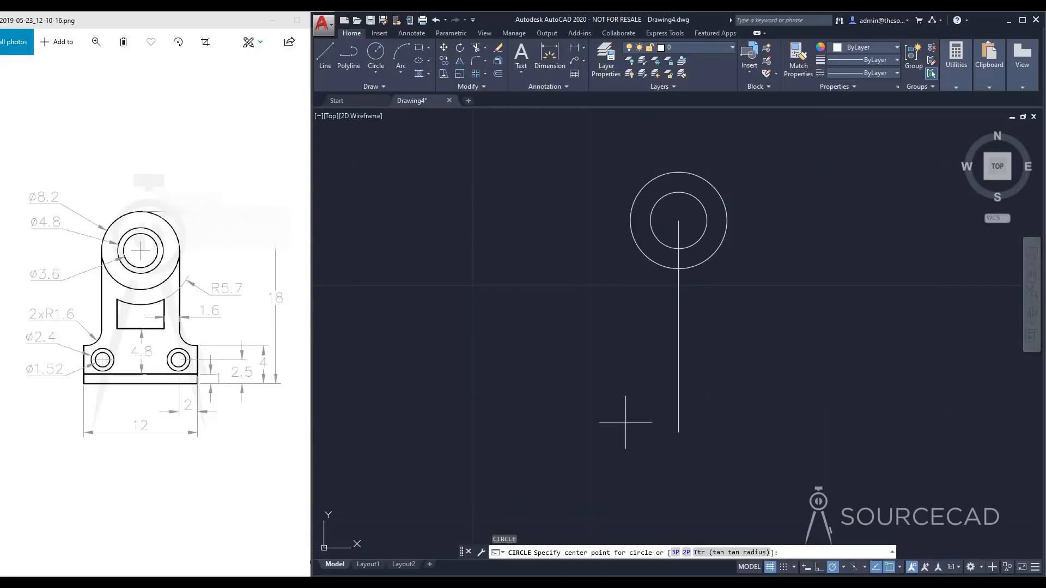
pyautogui.click(678, 220)
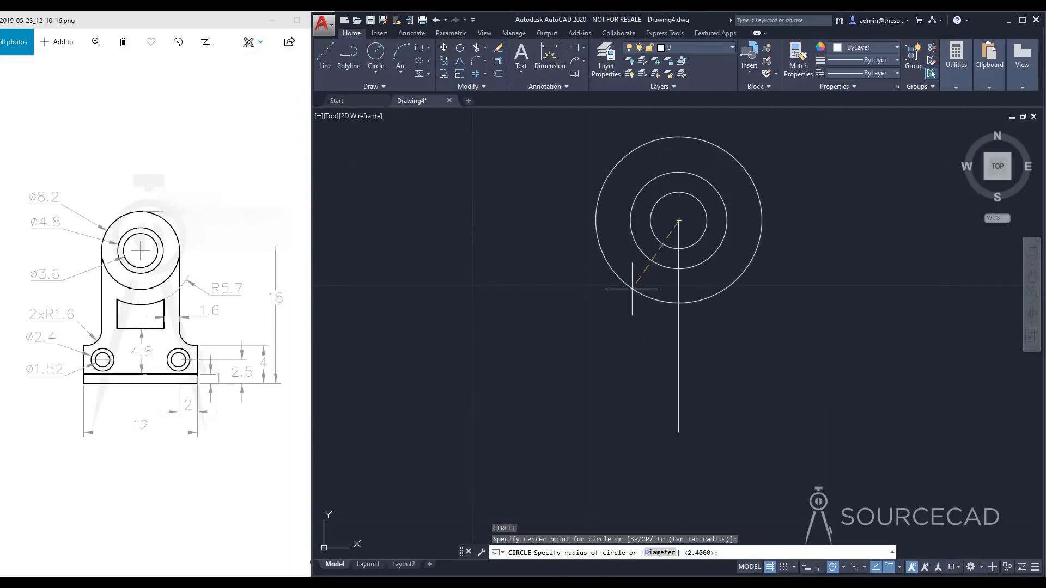
pyautogui.click(659, 552)
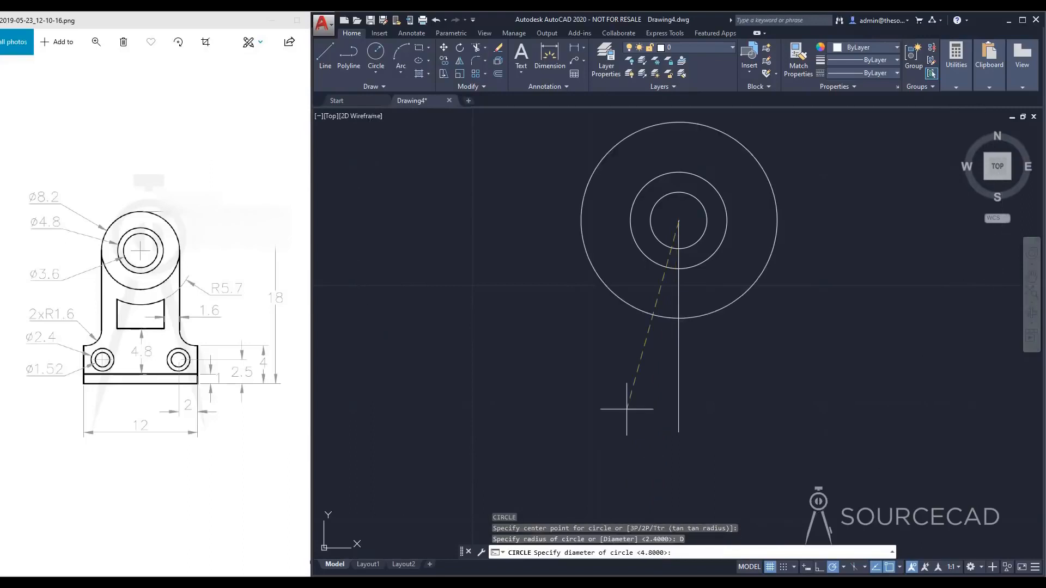
pyautogui.write('3.6')
pyautogui.press('Return')
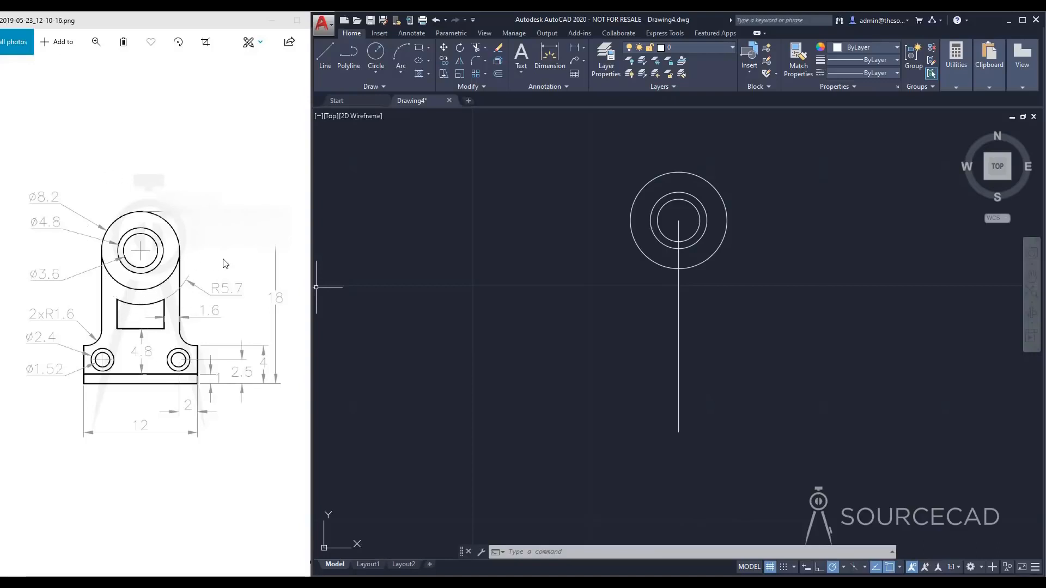
# Draw a concentric circle of radius 5.7 around the existing circles.
pyautogui.click(376, 55)
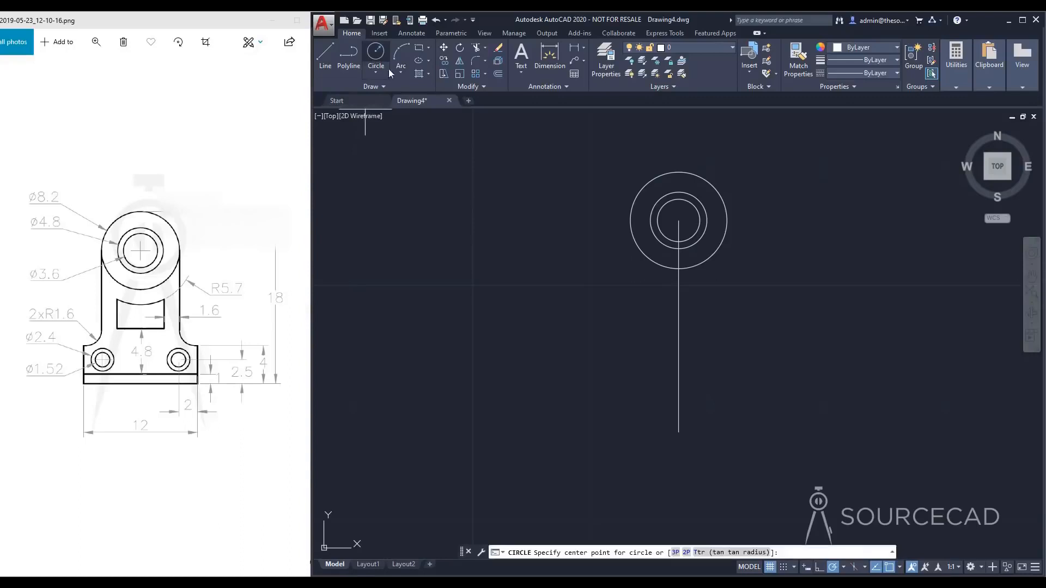
pyautogui.click(678, 221)
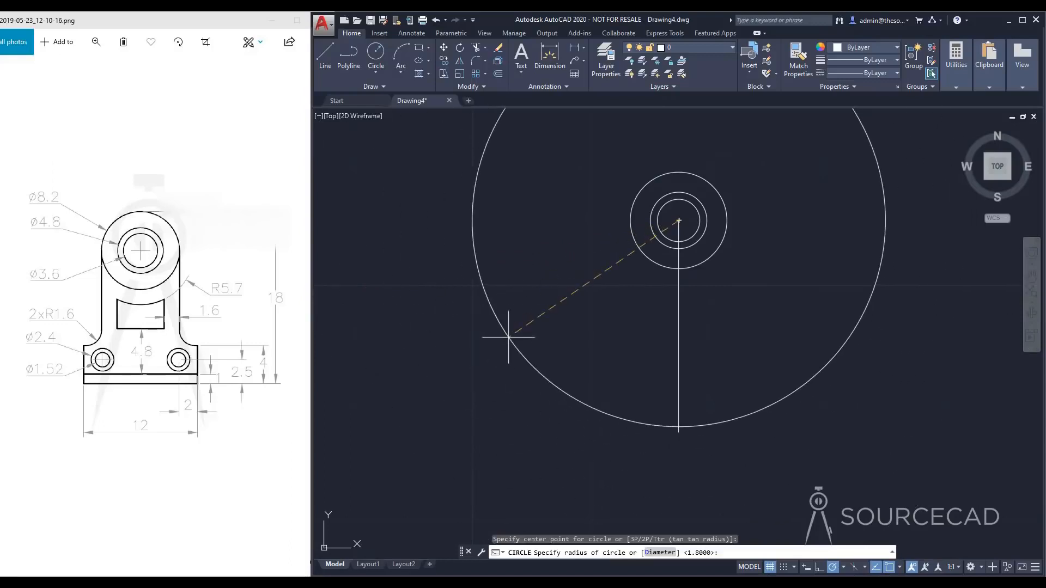
pyautogui.press('Return')
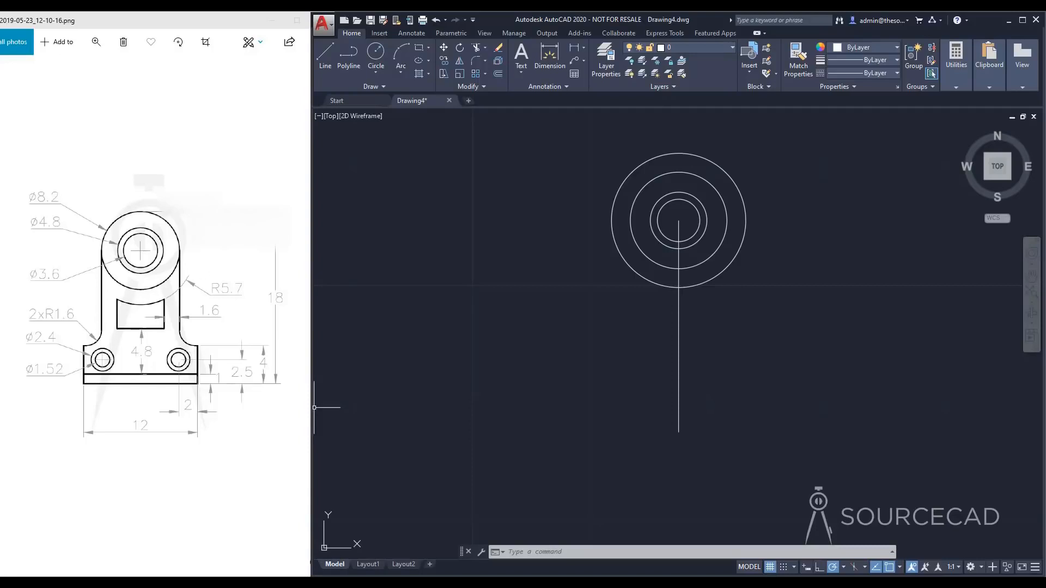
# Offset the central vertical line by 6 to both sides to create the bracket's outer vertical lines.
pyautogui.click(499, 73)
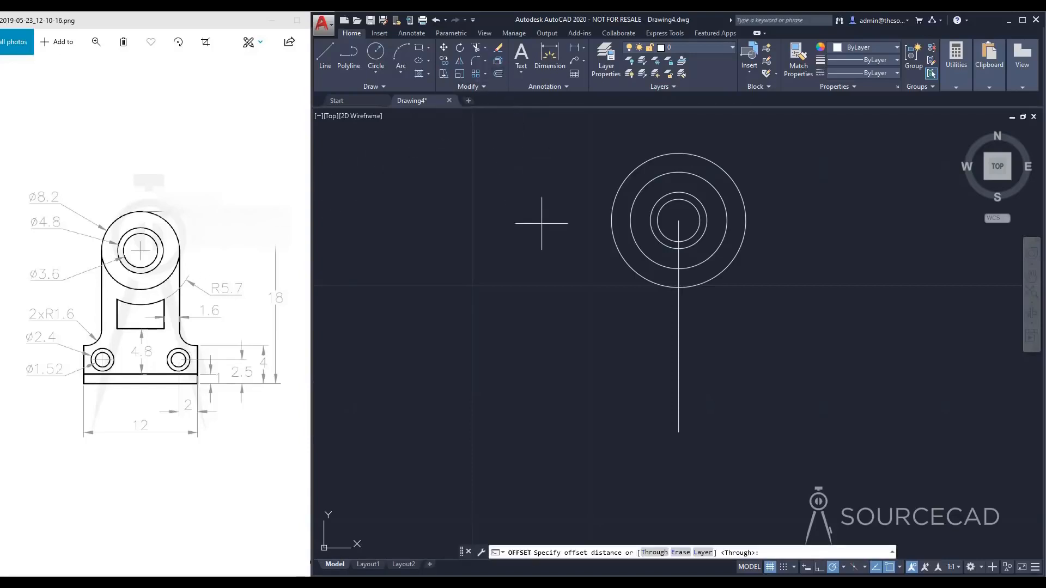
pyautogui.write('6')
pyautogui.press('Return')
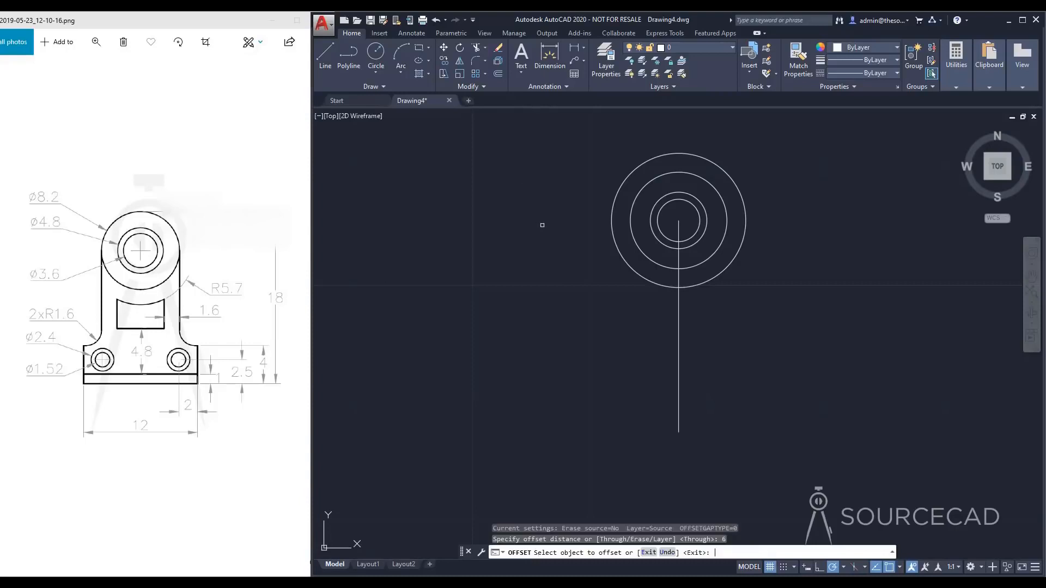
pyautogui.click(679, 345)
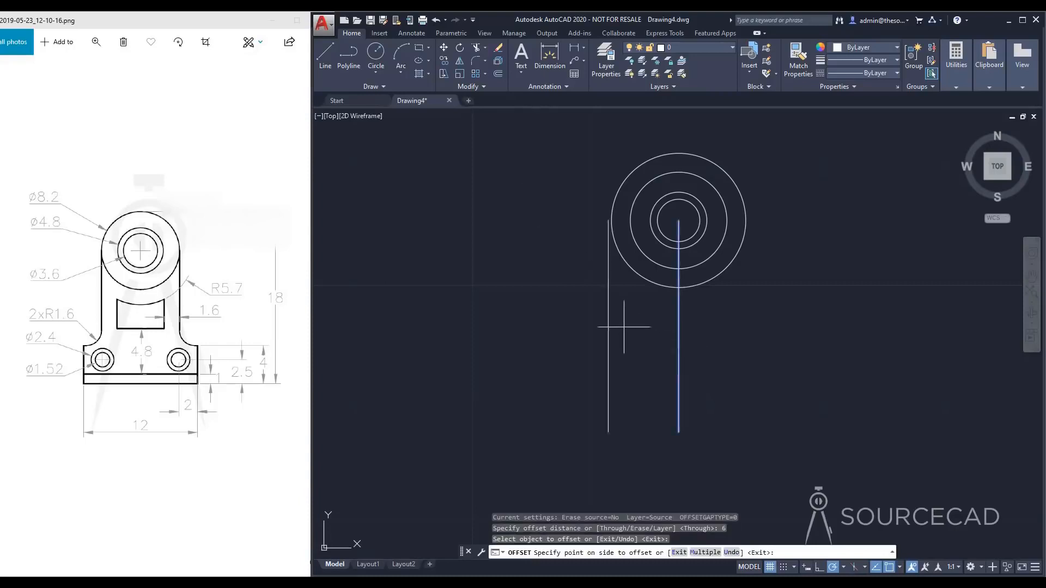
pyautogui.click(529, 332)
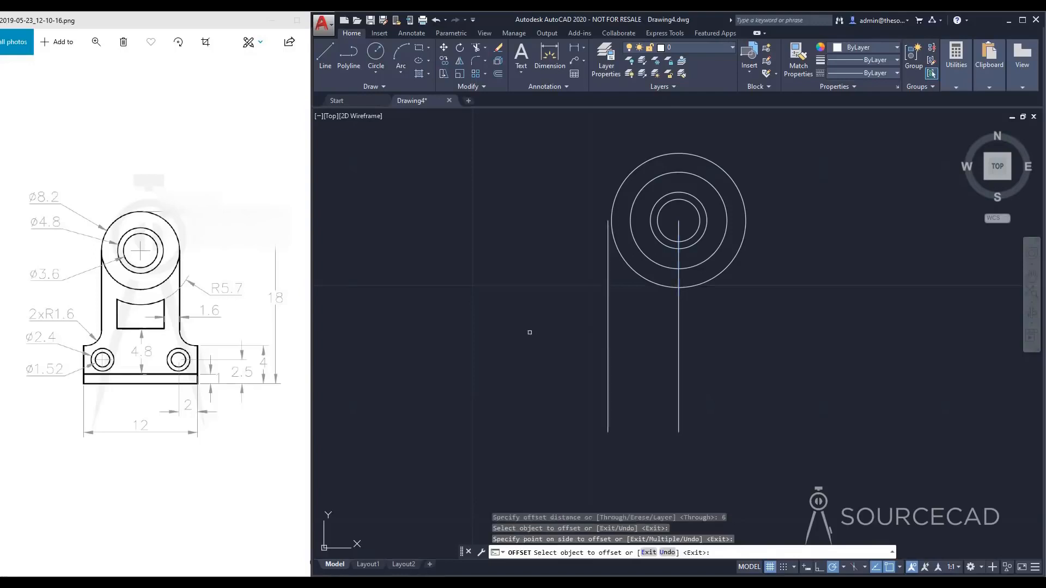
pyautogui.click(678, 340)
pyautogui.click(792, 341)
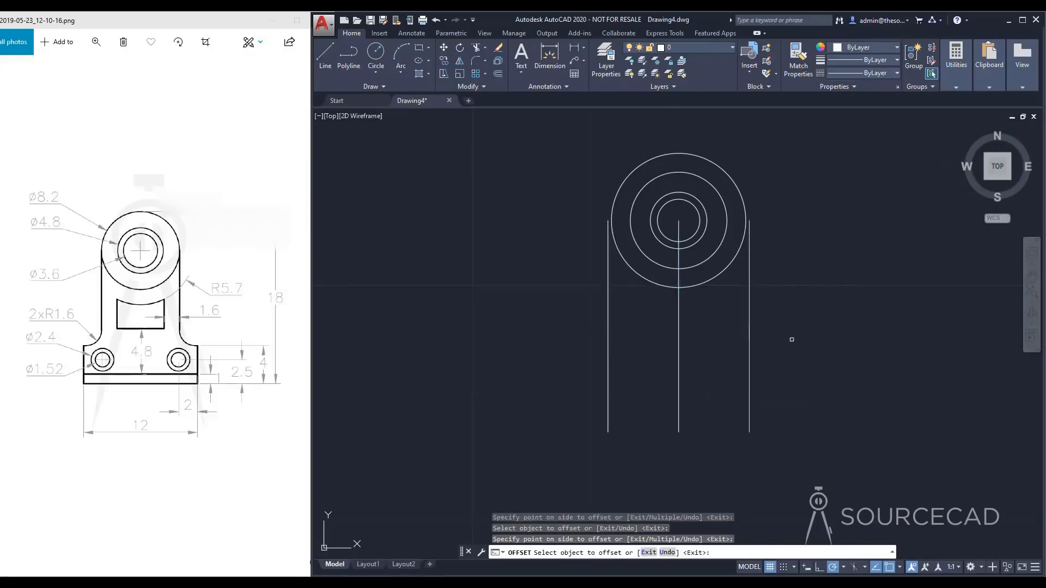
pyautogui.press('Escape')
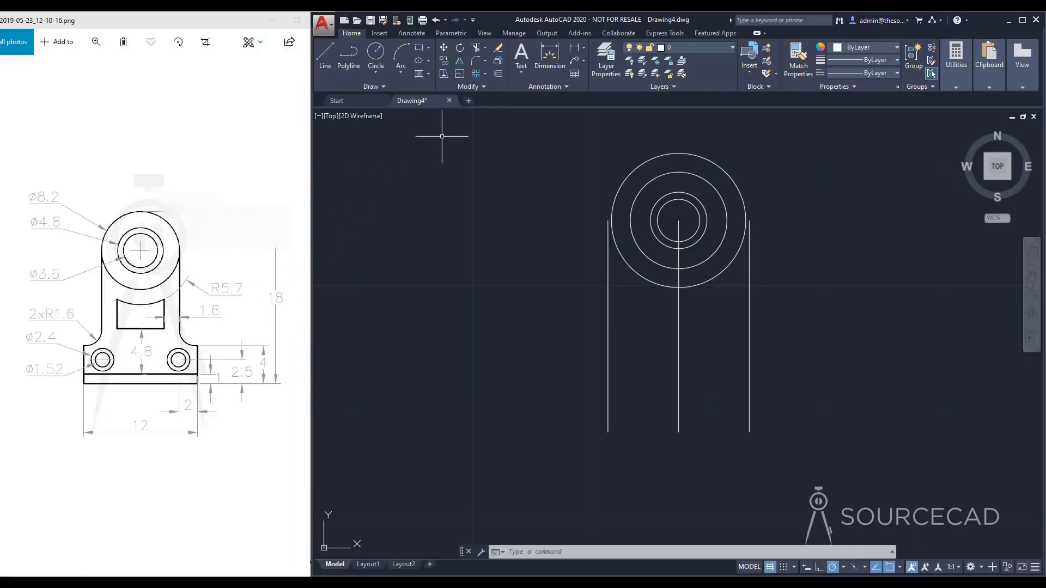
# Offset the central vertical line by 4.1 to both sides to create the bracket's inner vertical lines.
pyautogui.click(498, 74)
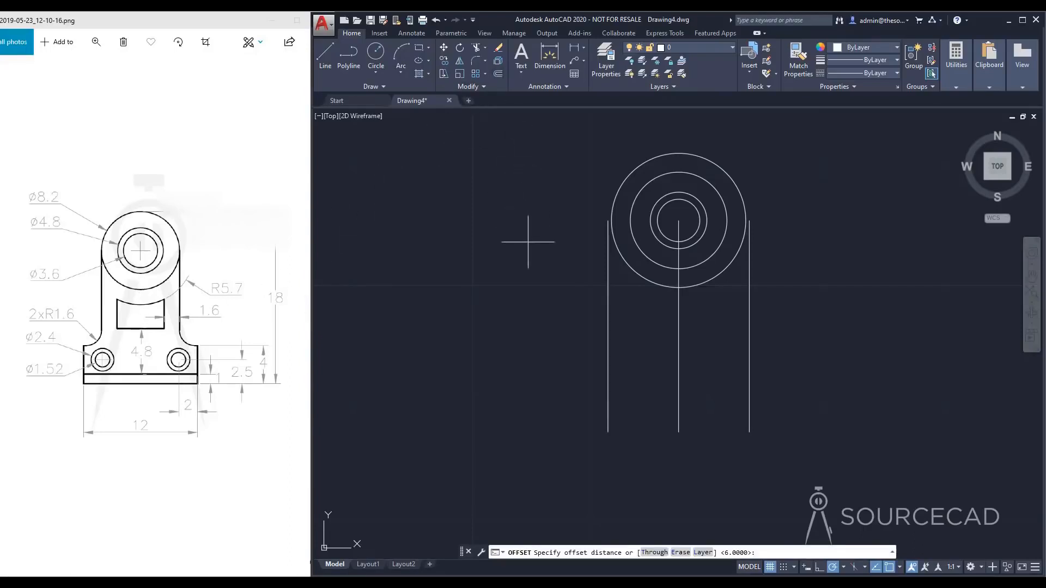
pyautogui.press('Return')
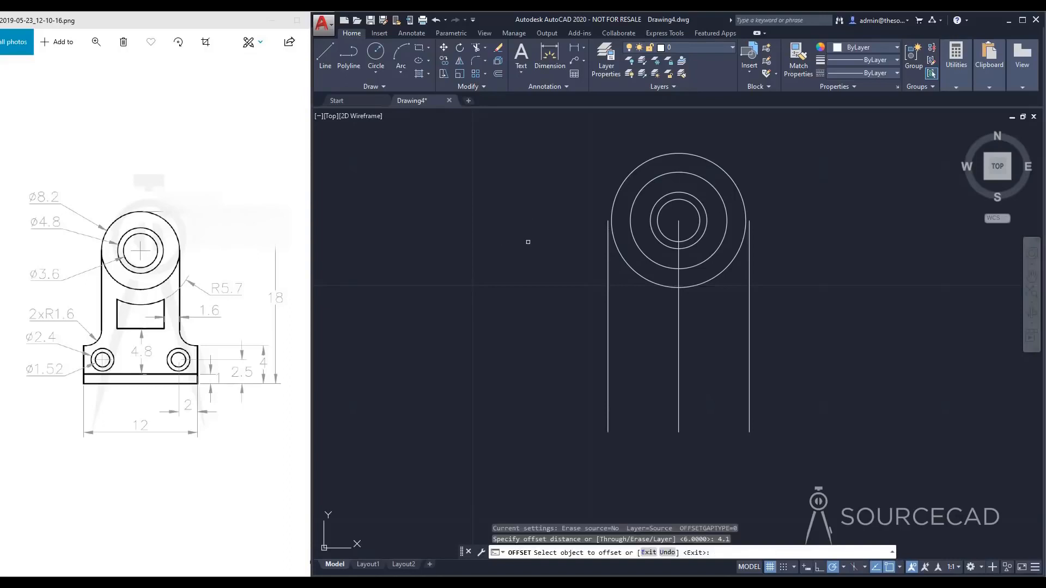
pyautogui.click(678, 339)
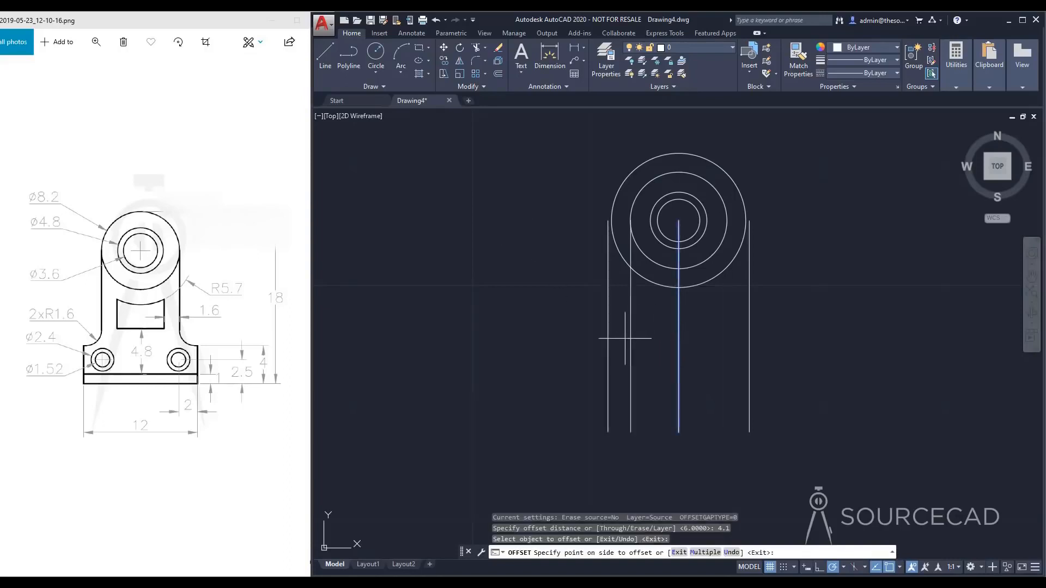
pyautogui.click(627, 338)
pyautogui.click(679, 335)
pyautogui.click(775, 326)
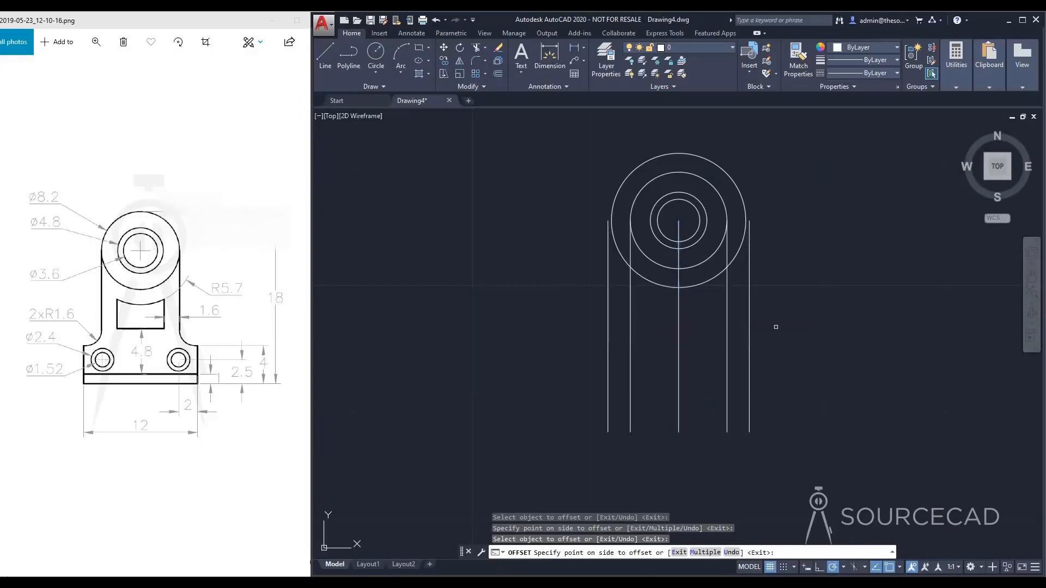
pyautogui.press('Escape')
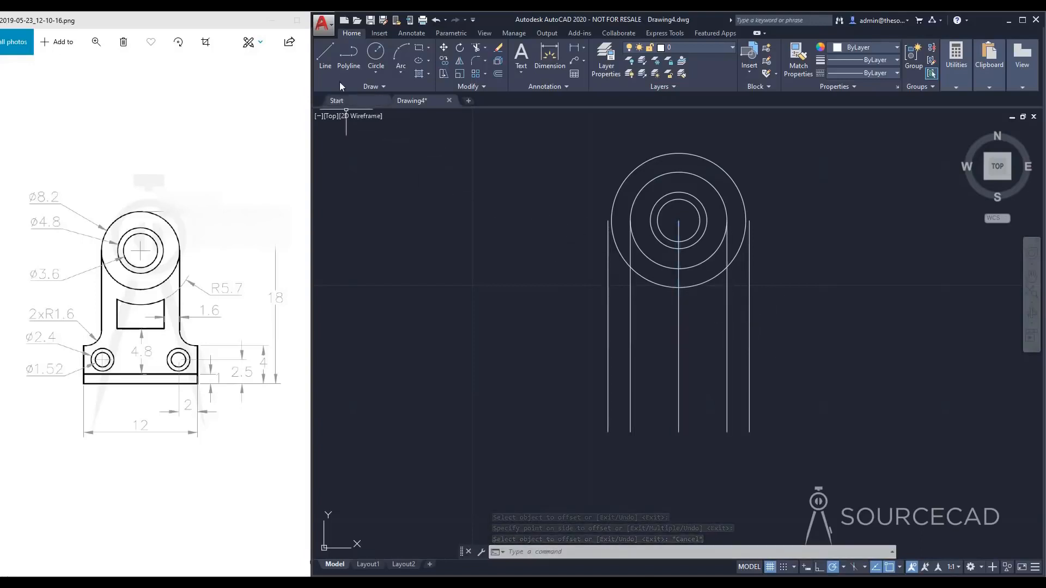
# Draw a horizontal base line joining the lower endpoints of the two outer vertical lines.
pyautogui.click(327, 57)
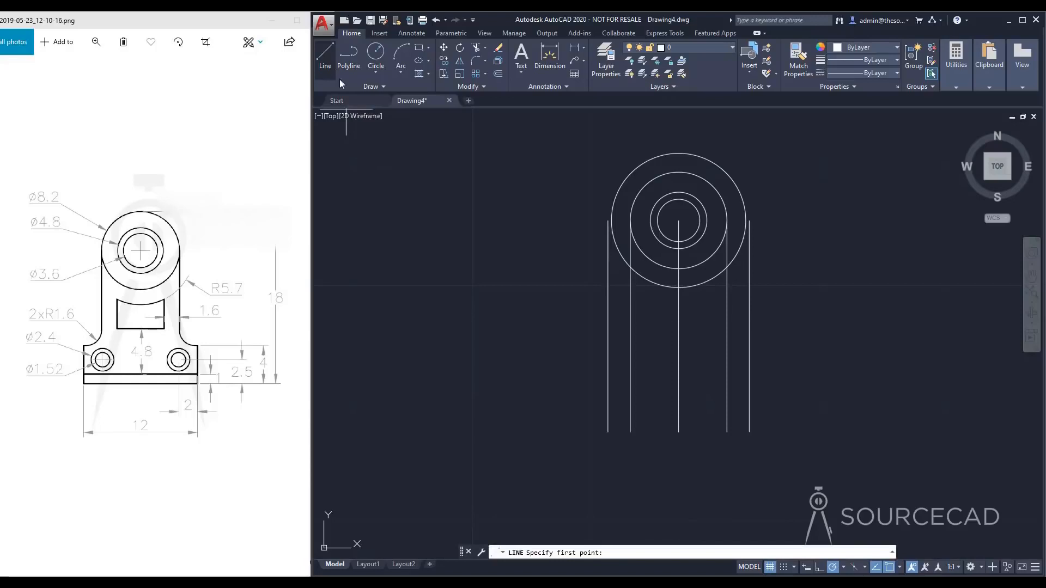
pyautogui.click(608, 432)
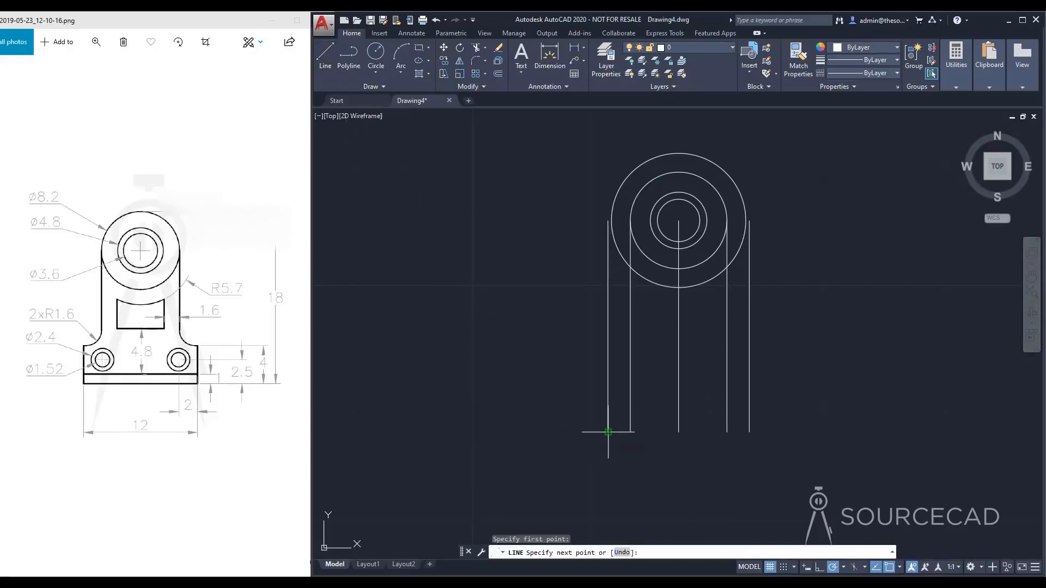
pyautogui.click(749, 432)
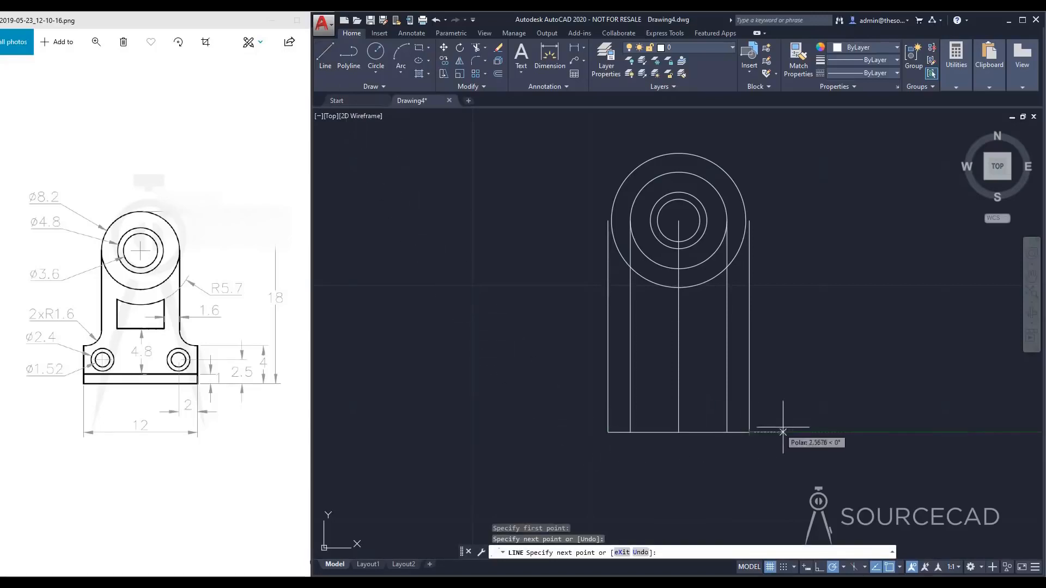
pyautogui.press('Escape')
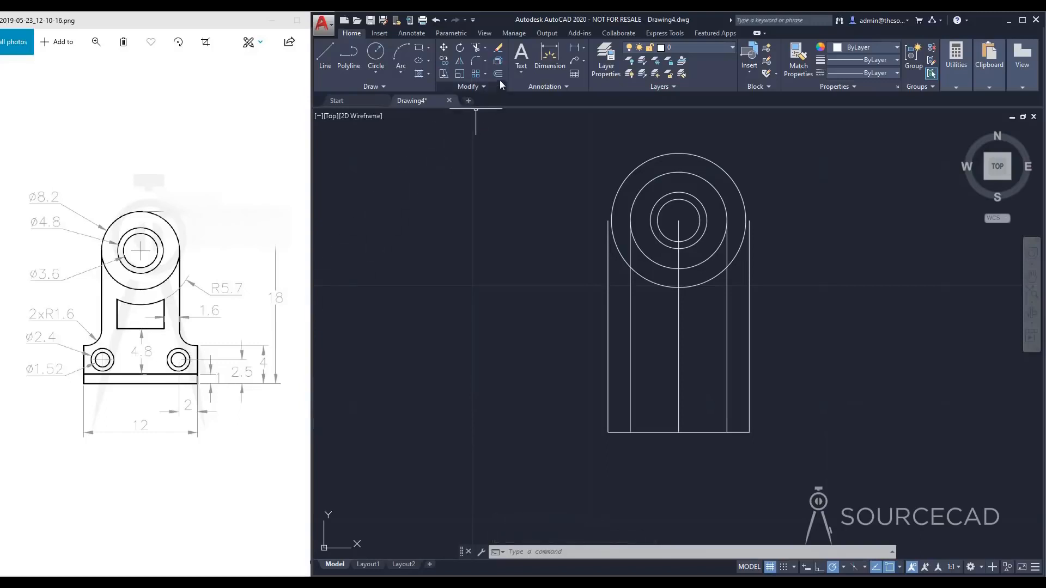
# Offset the horizontal base line upward by 1.
pyautogui.click(498, 60)
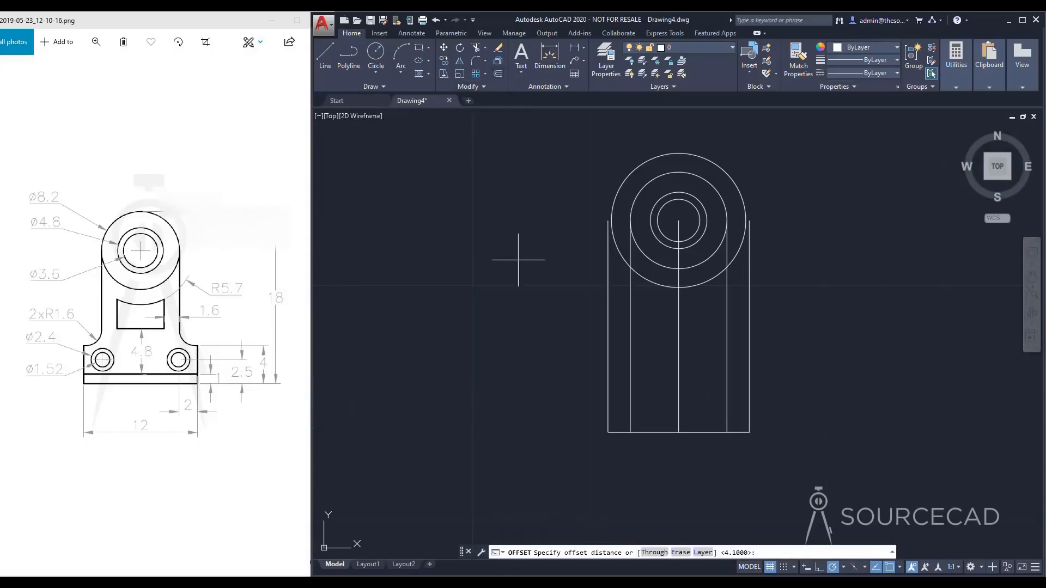
pyautogui.press('Return')
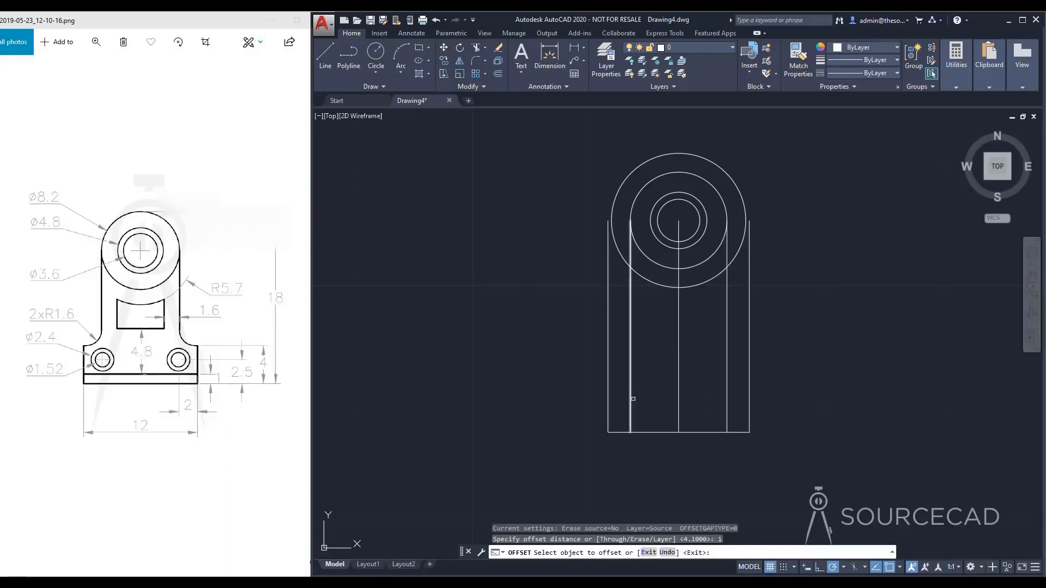
pyautogui.click(643, 433)
pyautogui.click(641, 383)
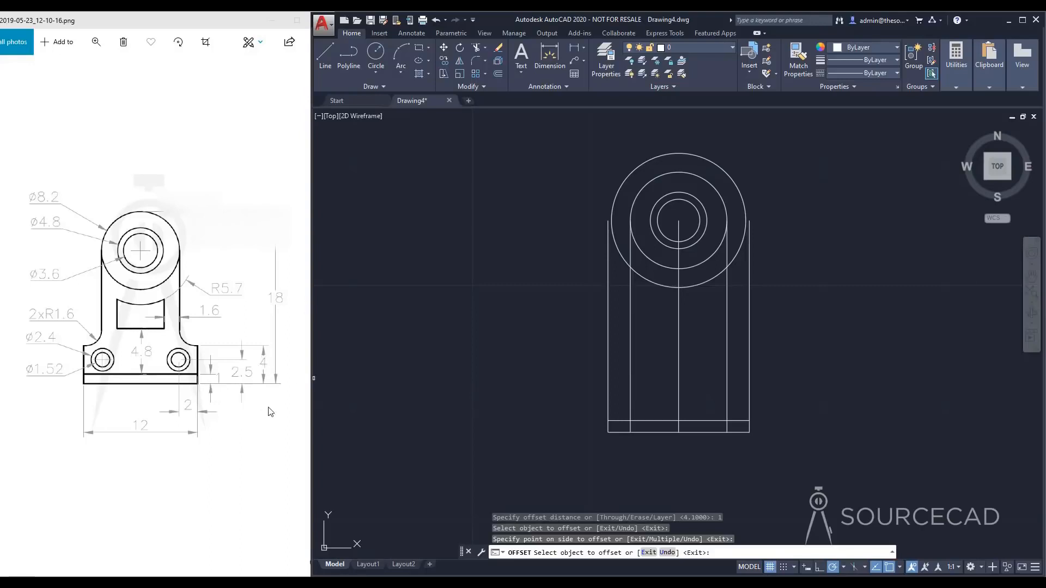
pyautogui.press('Escape')
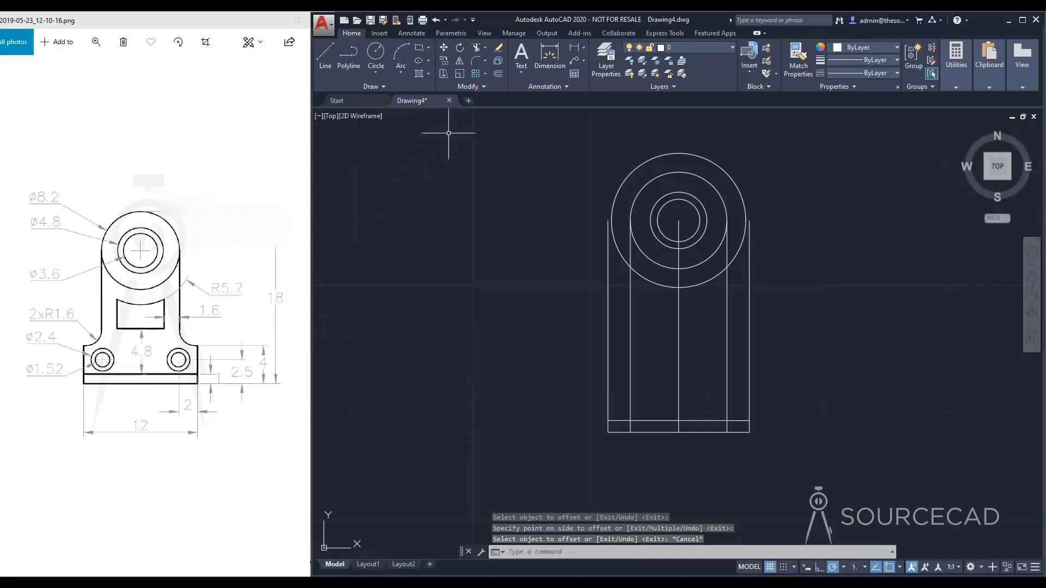
# Offset the horizontal base line upward by 4 to form the top edge of the bracket's base.
pyautogui.click(499, 74)
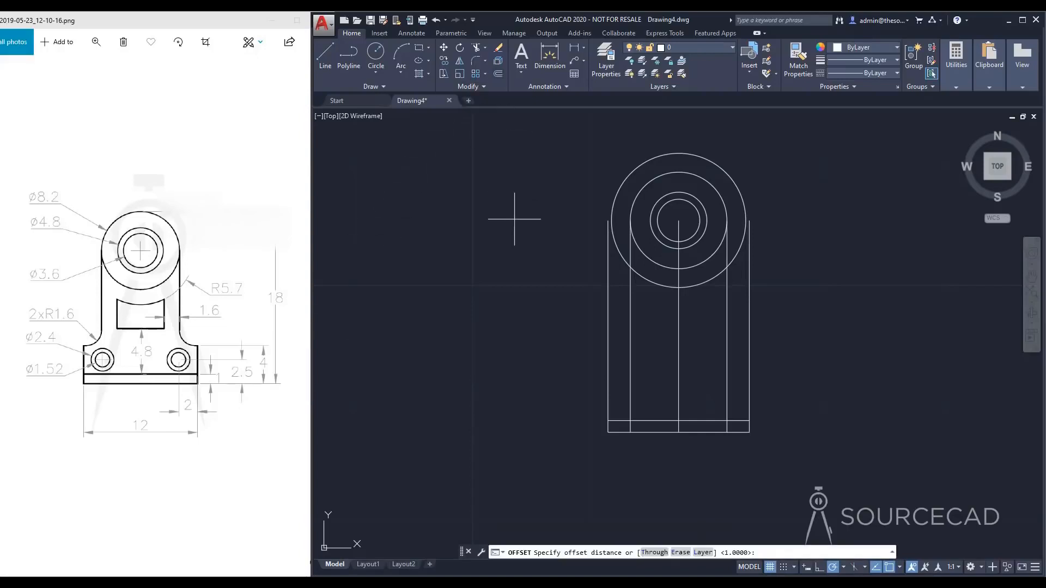
pyautogui.write('4')
pyautogui.press('Return')
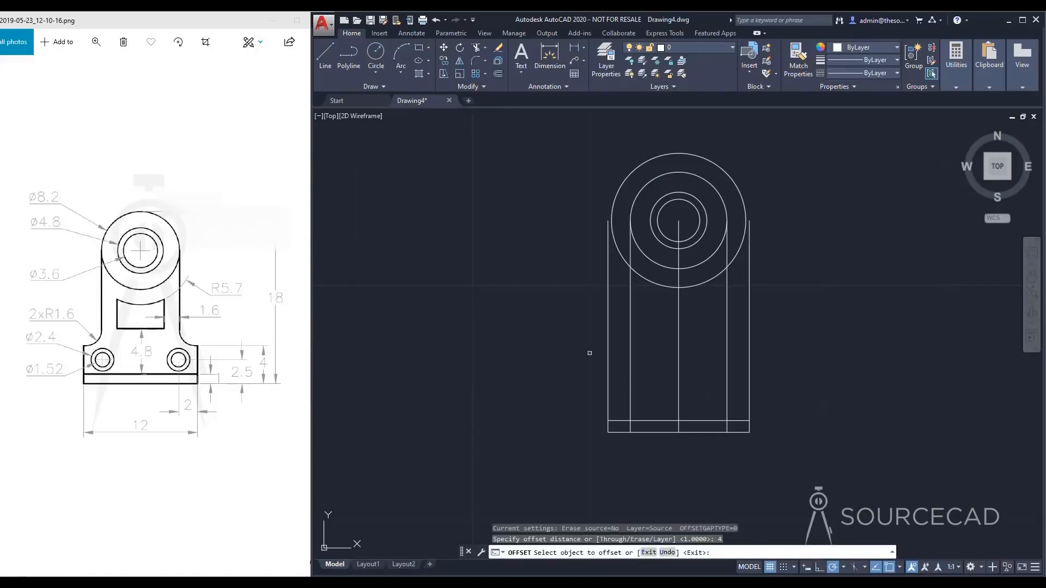
pyautogui.click(648, 432)
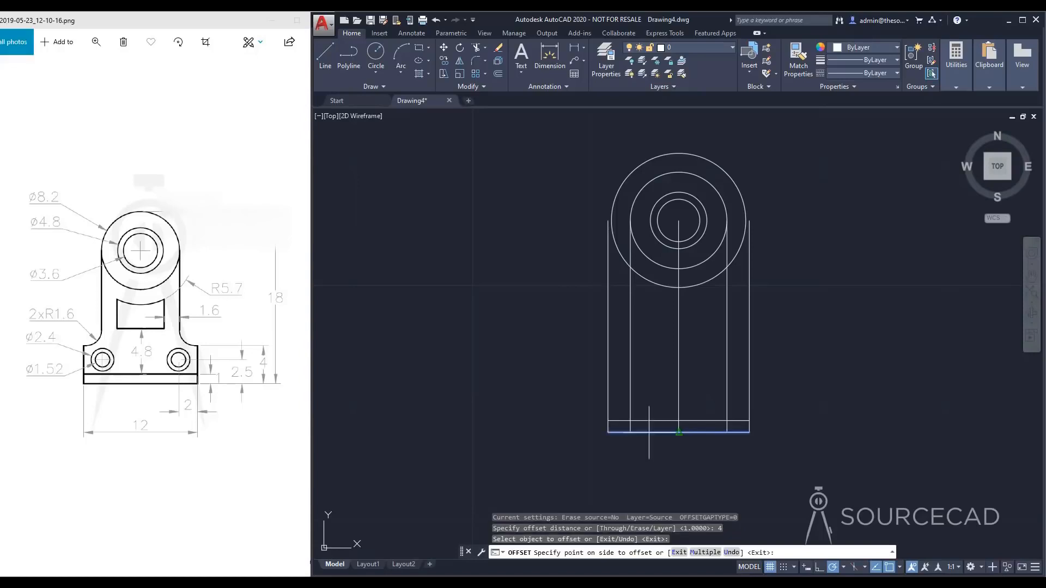
pyautogui.click(646, 343)
pyautogui.press('Escape')
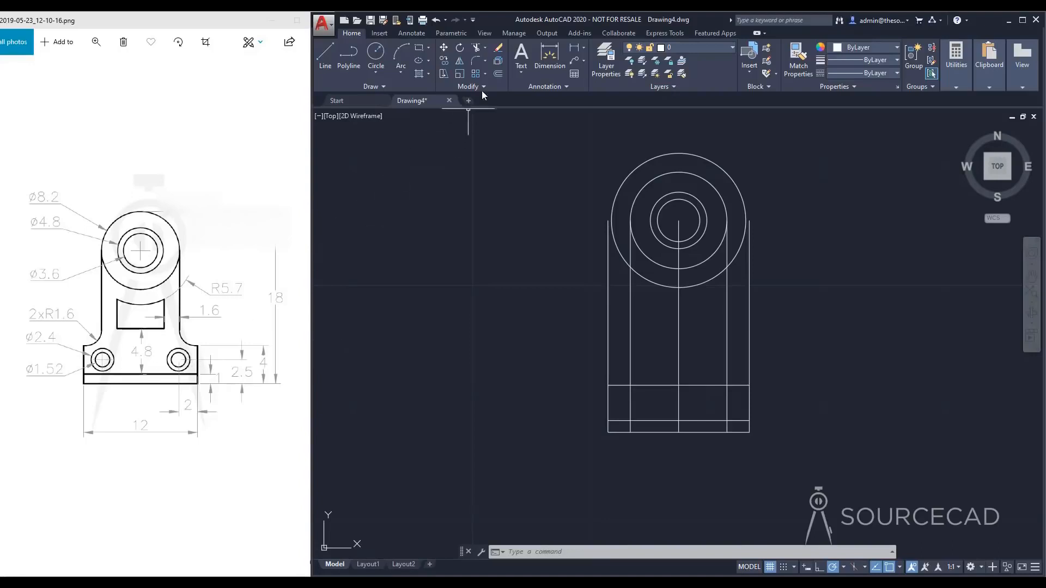
# Offset the horizontal base line upward by 2.5 as a construction line for the small holes' centers.
pyautogui.click(498, 60)
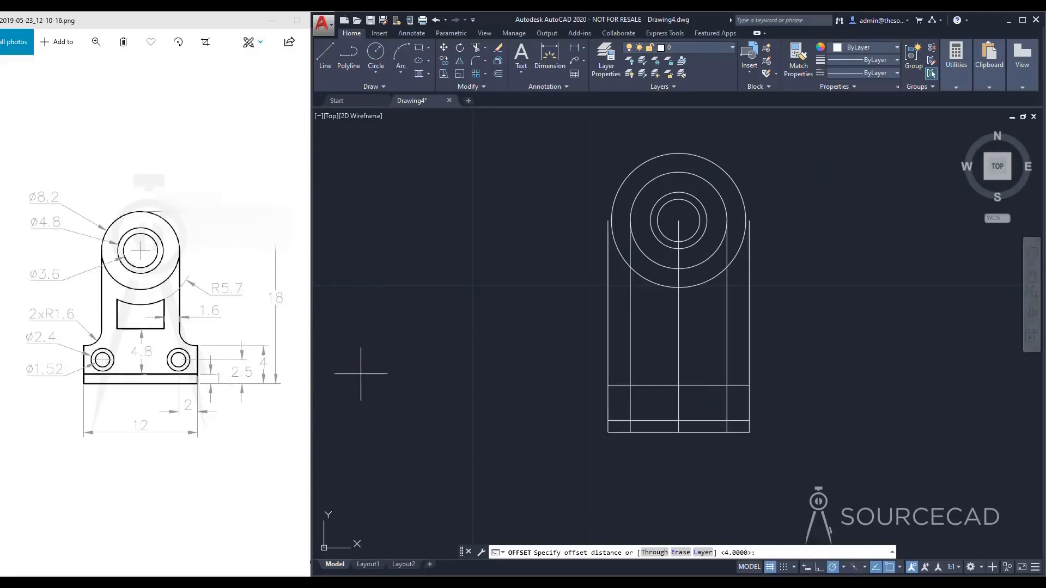
pyautogui.write('2.5')
pyautogui.press('Return')
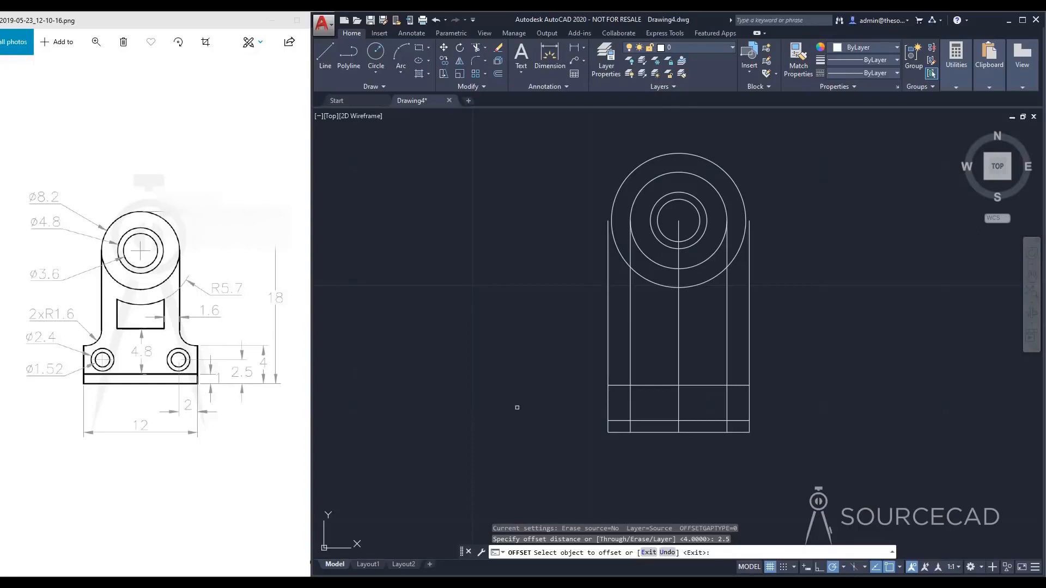
pyautogui.click(693, 432)
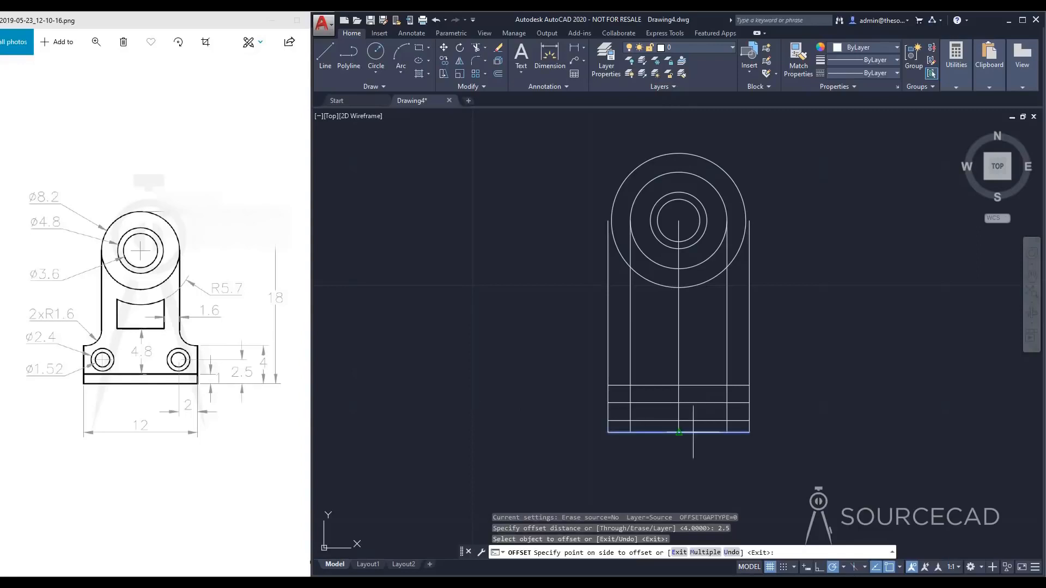
pyautogui.click(693, 361)
pyautogui.press('Escape')
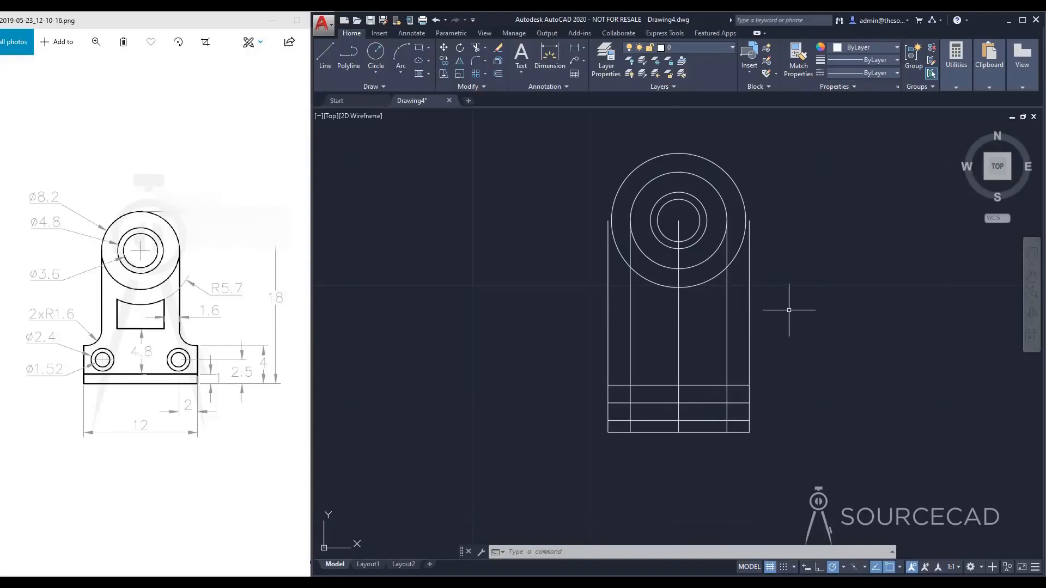
# Delete the central vertical line running down from the circles' center.
pyautogui.click(678, 260)
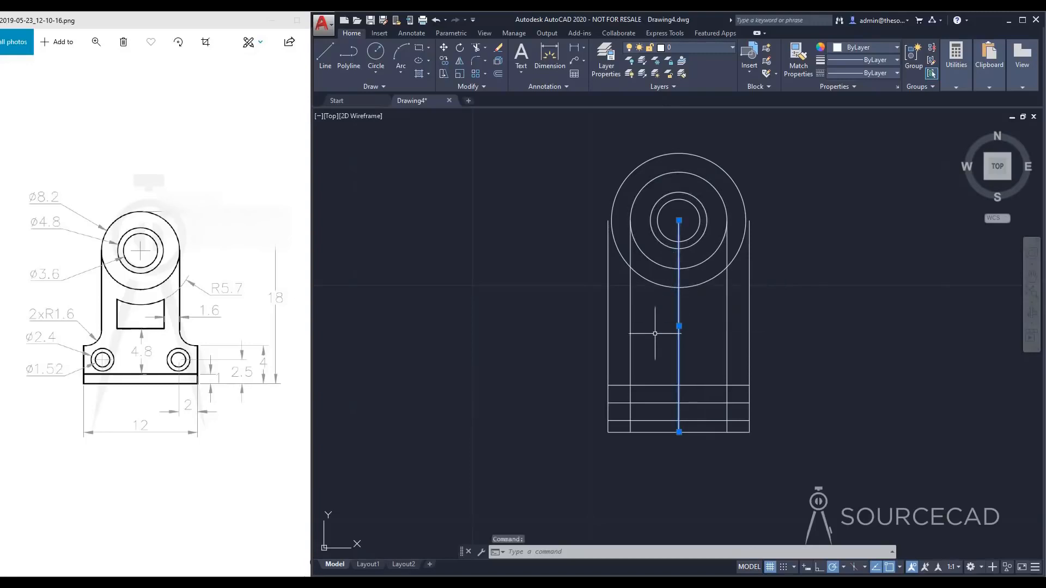
pyautogui.press('Delete')
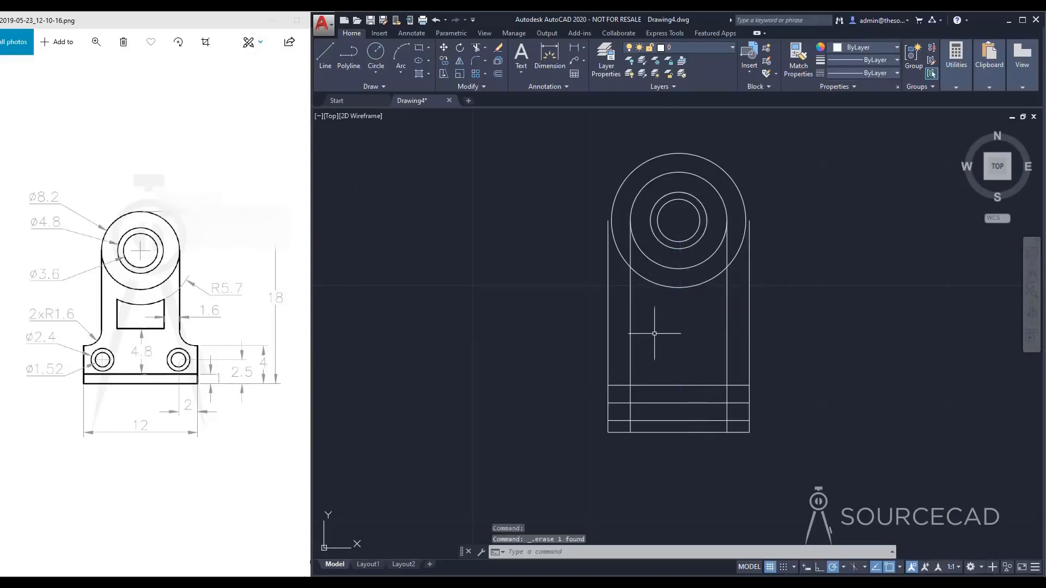
# Trim the outer vertical lines above the base's top edge and the inner vertical lines within the lowest strip of the base.
pyautogui.click(475, 47)
pyautogui.press('Return')
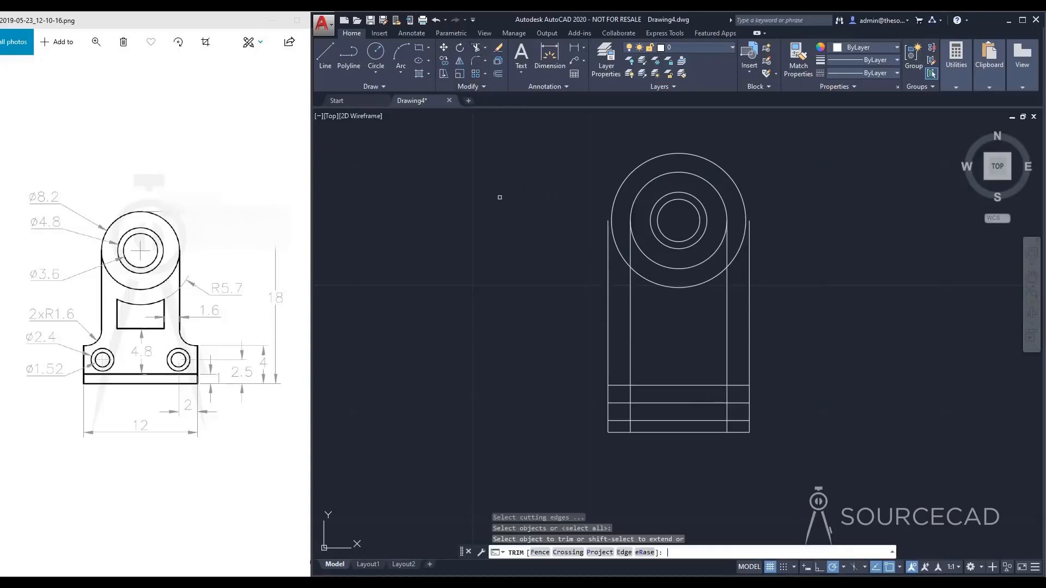
pyautogui.click(608, 308)
pyautogui.click(751, 294)
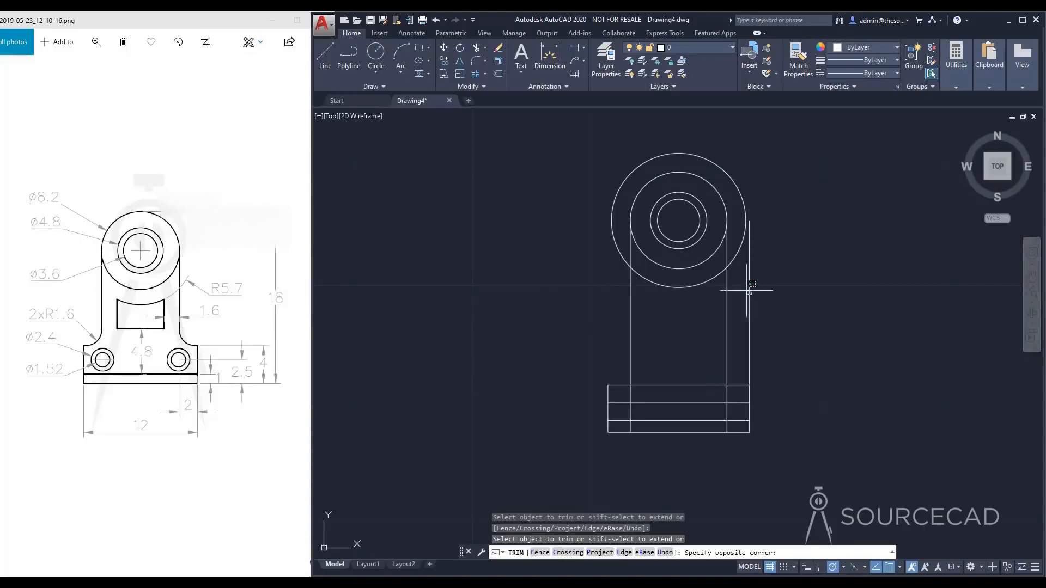
pyautogui.click(746, 290)
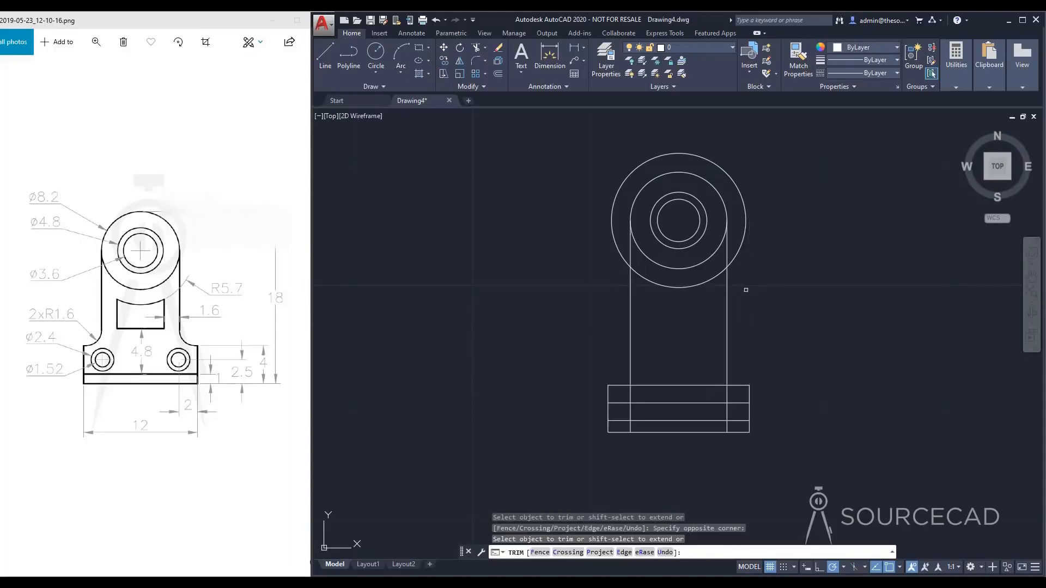
pyautogui.click(630, 427)
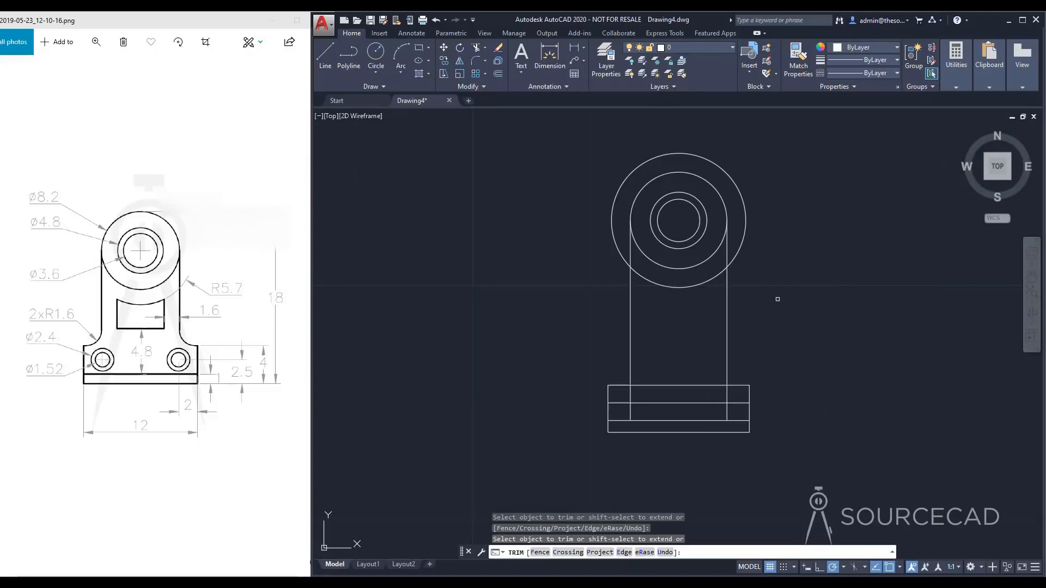
pyautogui.press('Escape')
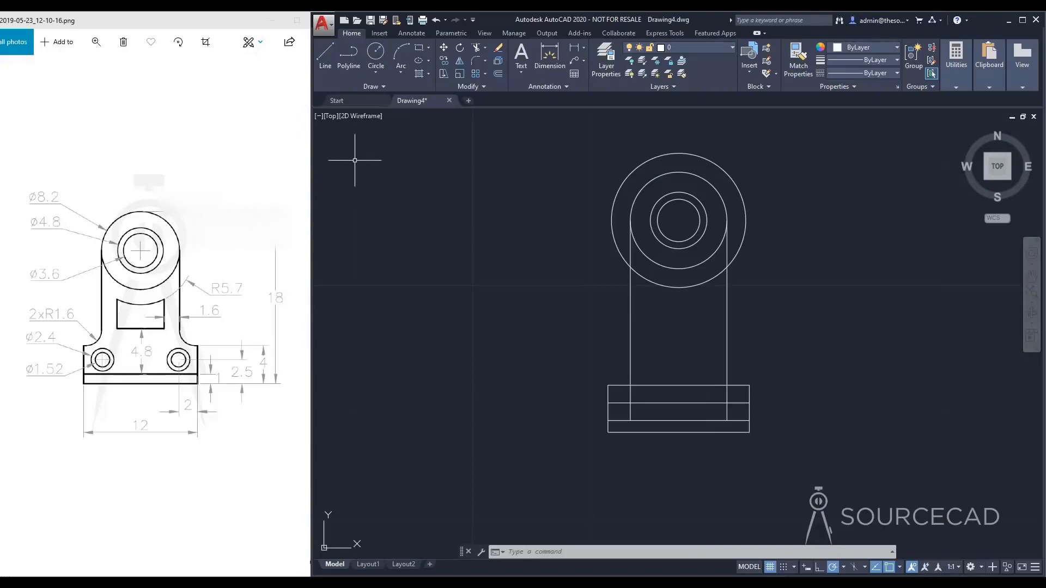
# Fillet the corner between the base's top edge and the bracket's left vertical side with a 1.6 radius.
pyautogui.click(476, 61)
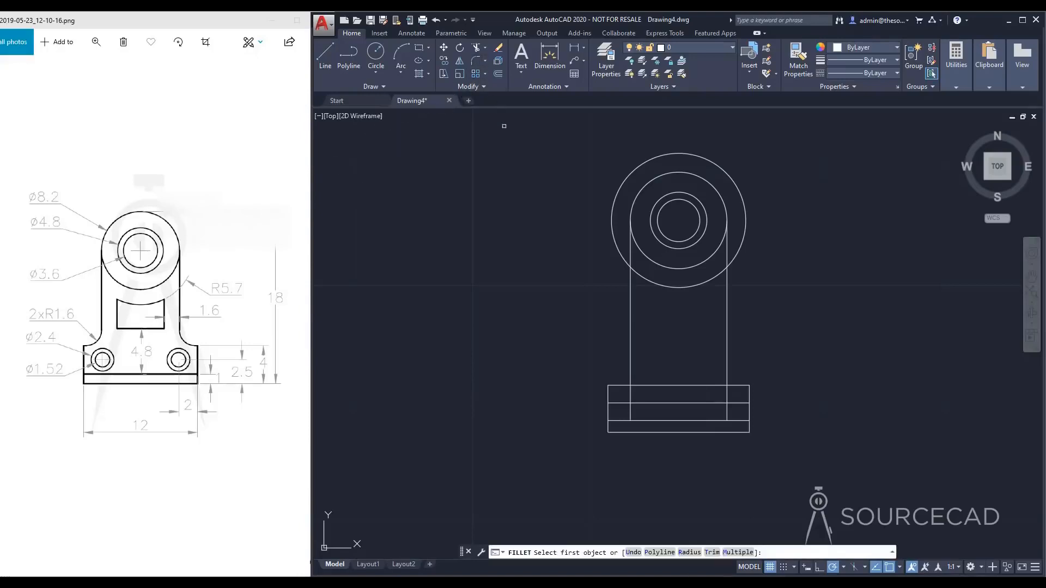
pyautogui.click(688, 552)
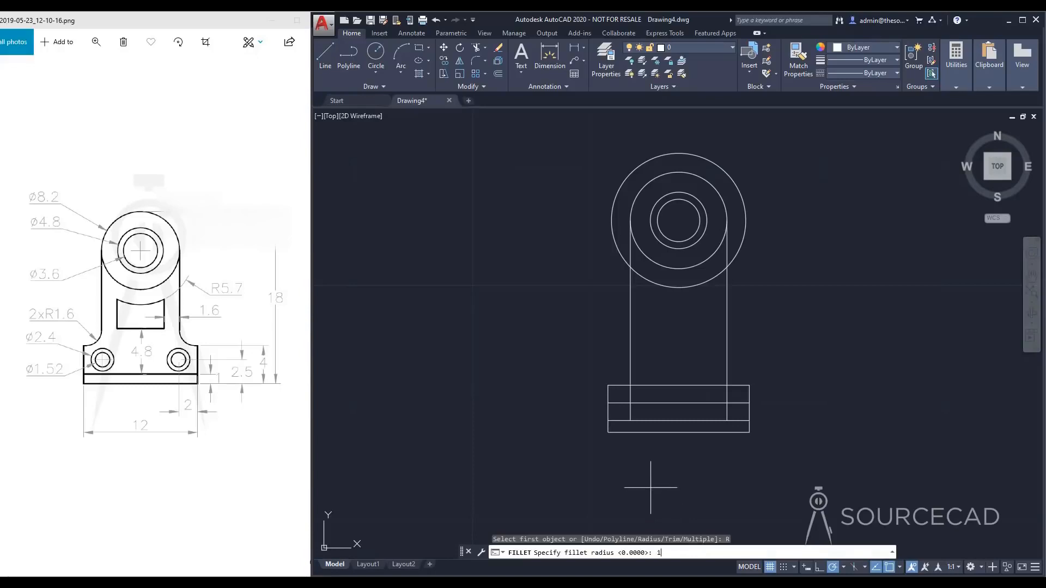
pyautogui.press('Return')
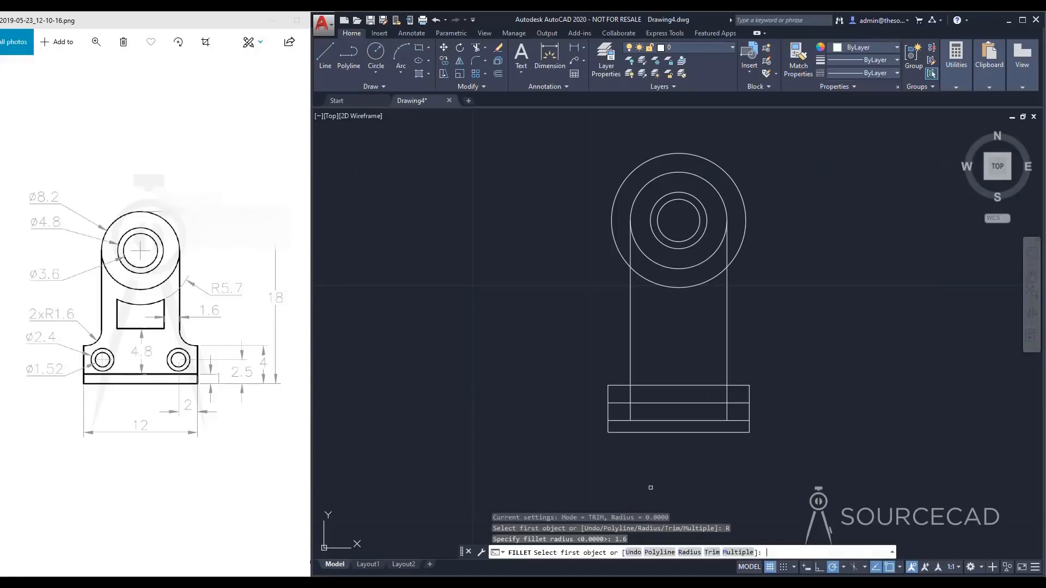
pyautogui.click(625, 385)
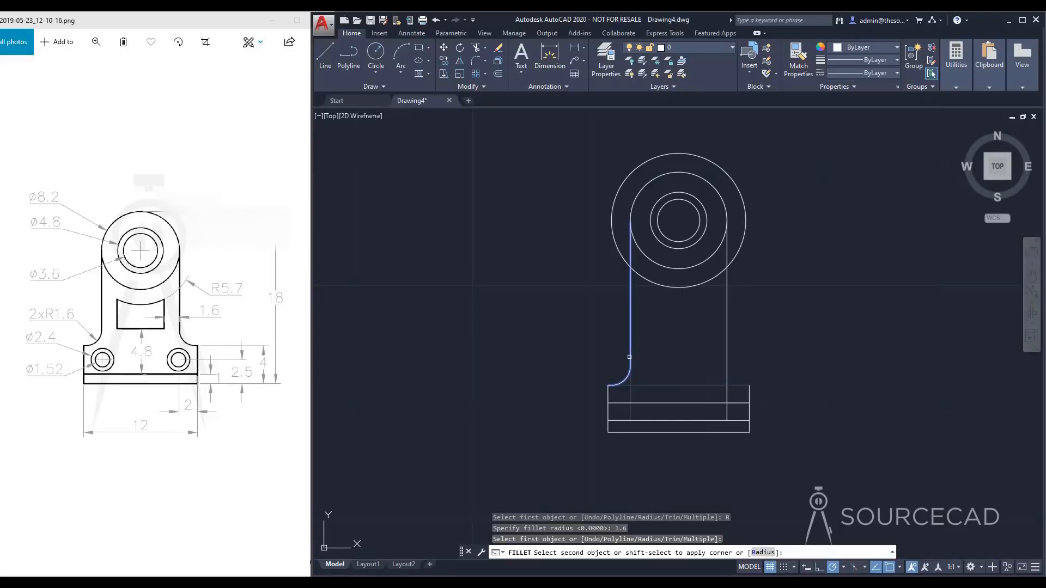
pyautogui.click(630, 356)
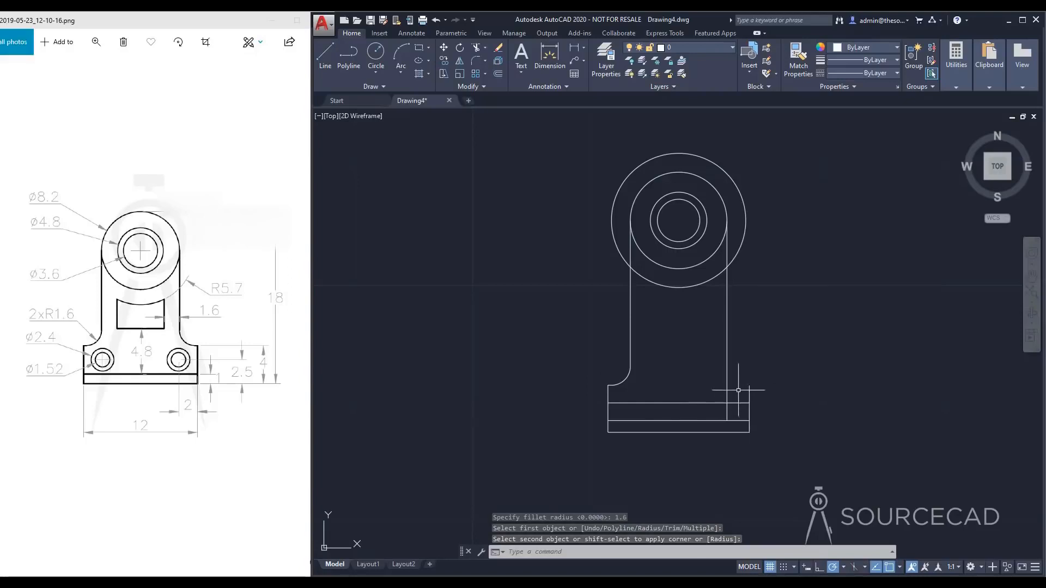
# Draw a horizontal line from the upper end of the base's right edge to the bracket's right vertical side.
pyautogui.click(325, 53)
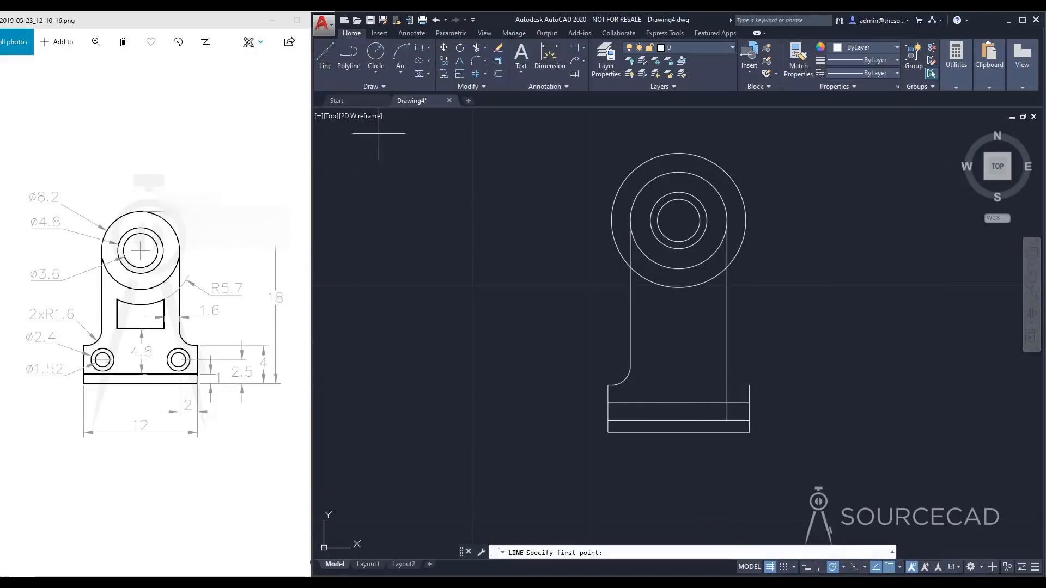
pyautogui.click(749, 385)
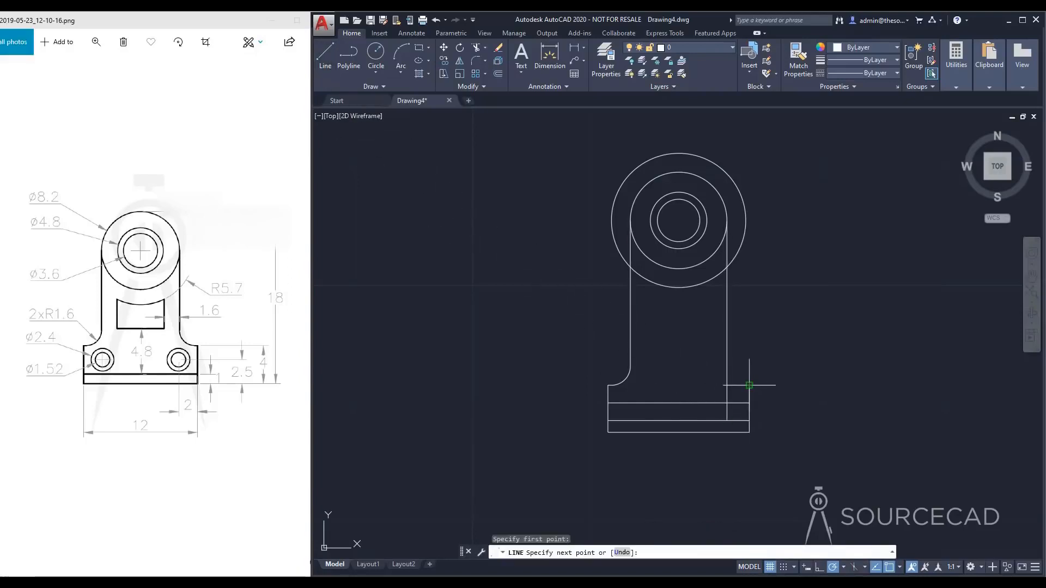
pyautogui.click(727, 385)
pyautogui.press('Escape')
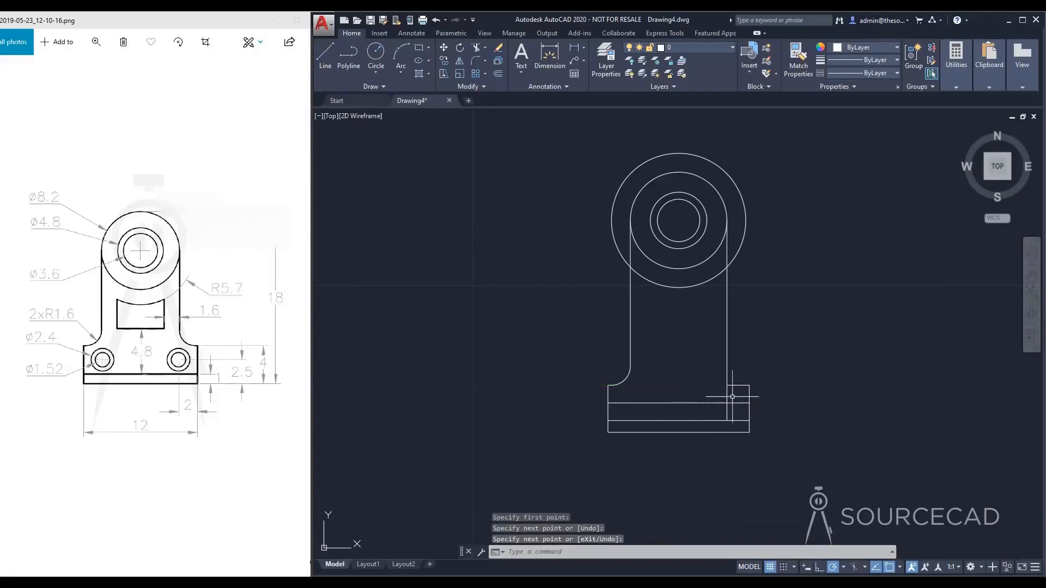
# Fillet the corner between the new horizontal line and the bracket's right vertical side with a 1.6 radius.
pyautogui.click(474, 63)
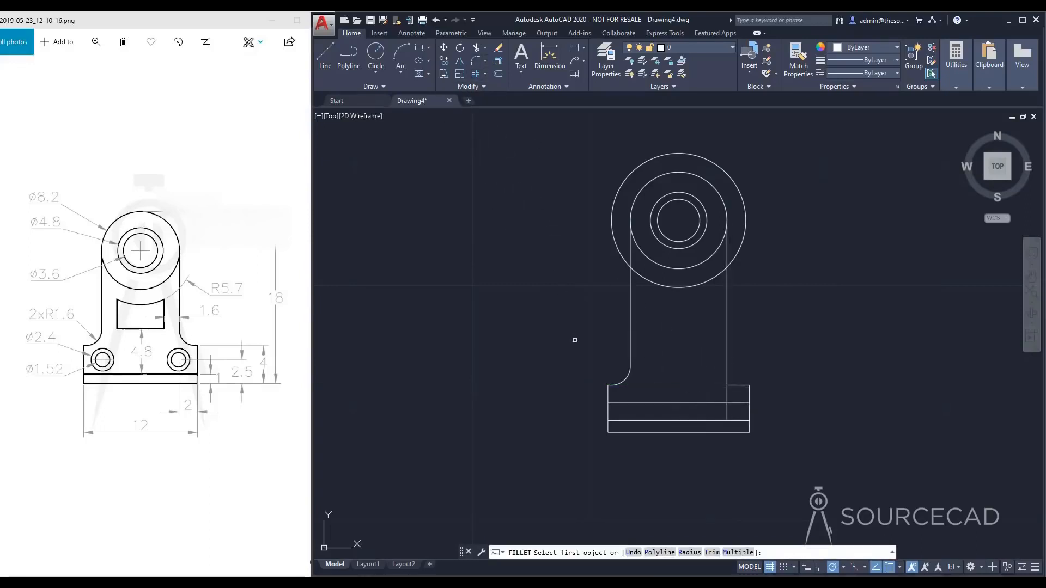
pyautogui.write('R')
pyautogui.press('Return')
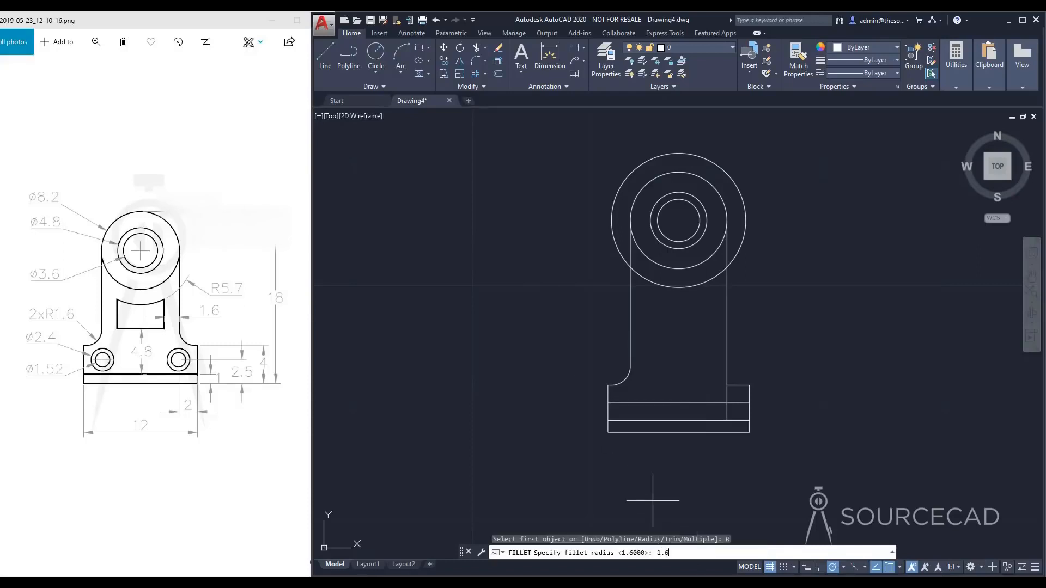
pyautogui.press('Return')
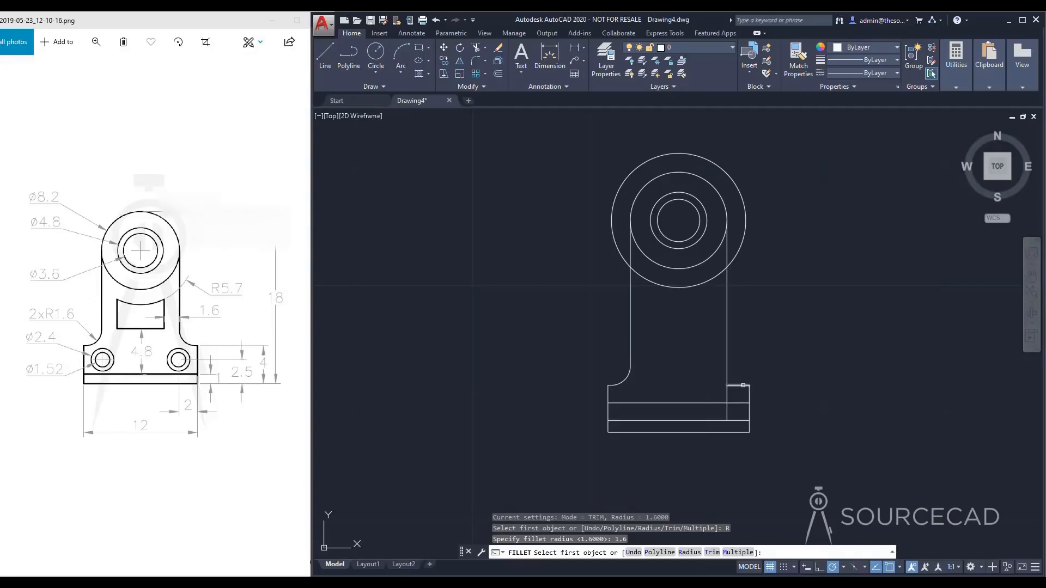
pyautogui.click(727, 374)
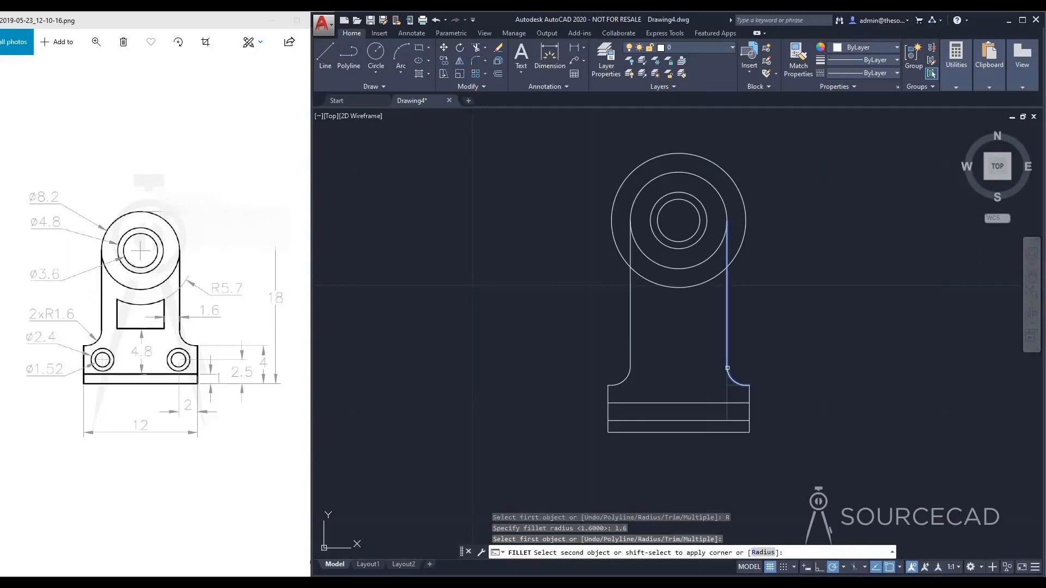
pyautogui.click(728, 369)
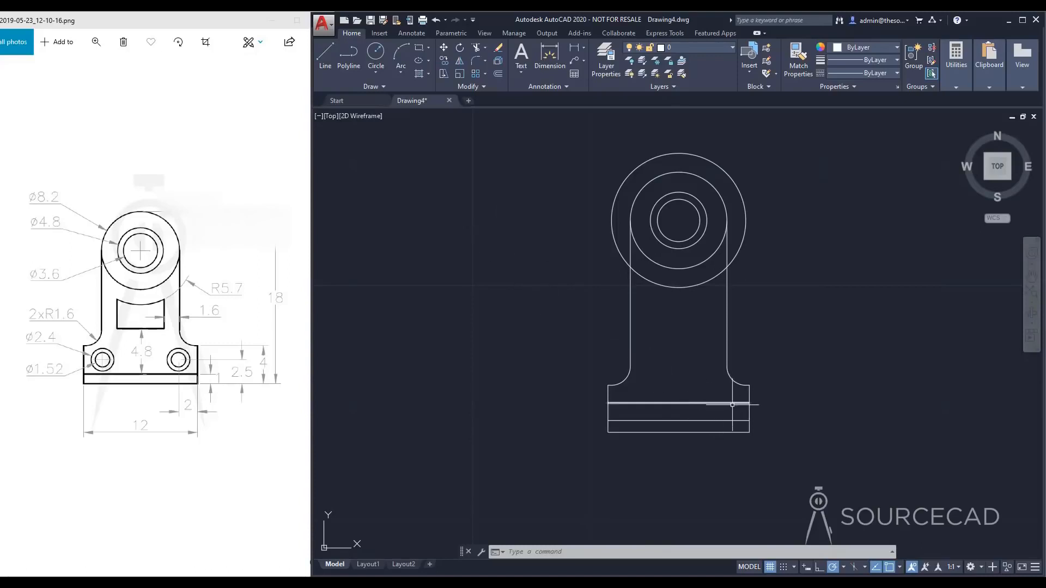
# Draw a vertical construction line from the lower end of the right vertical side down to the holes' horizontal construction line.
pyautogui.click(323, 59)
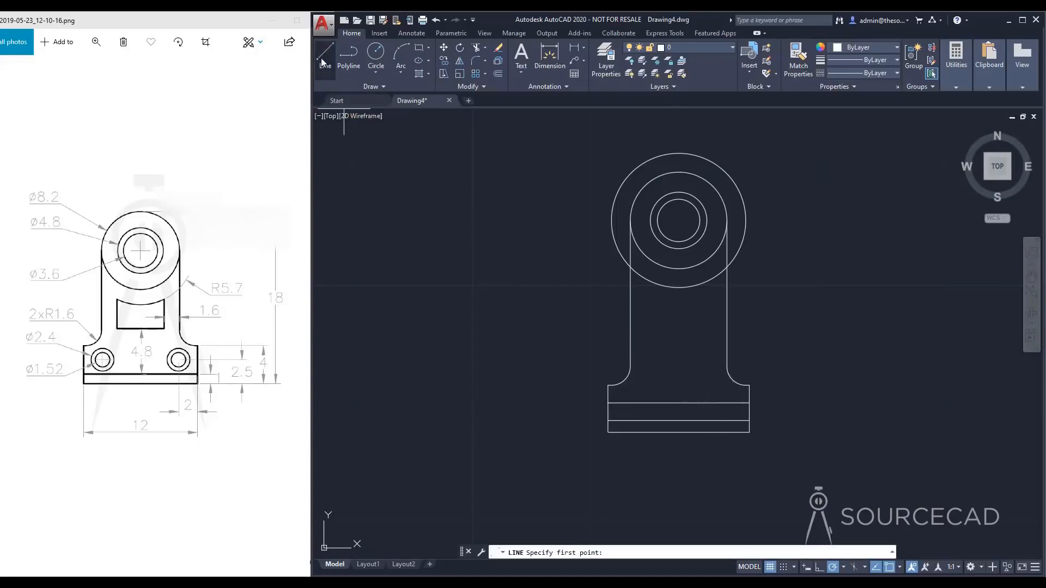
pyautogui.click(727, 366)
pyautogui.click(727, 402)
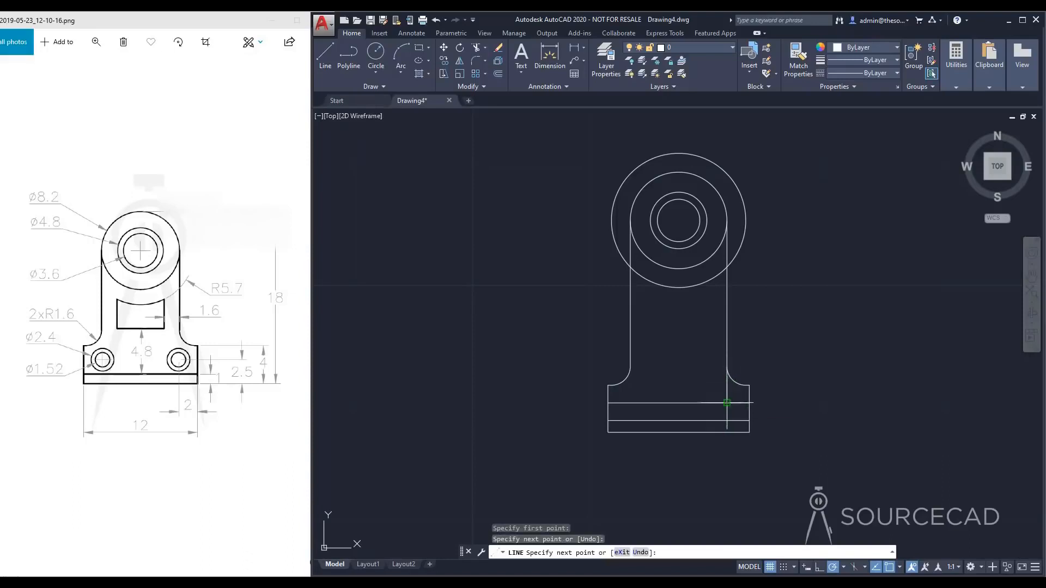
pyautogui.press('Escape')
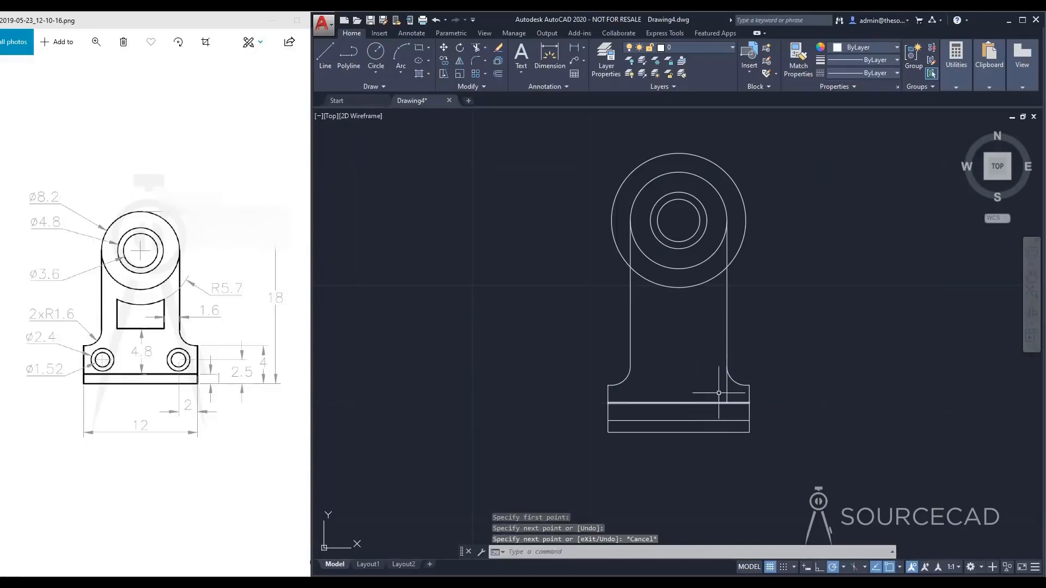
# Draw a circle of diameter 1.52 centered where the construction lines meet on the right of the base.
pyautogui.click(376, 51)
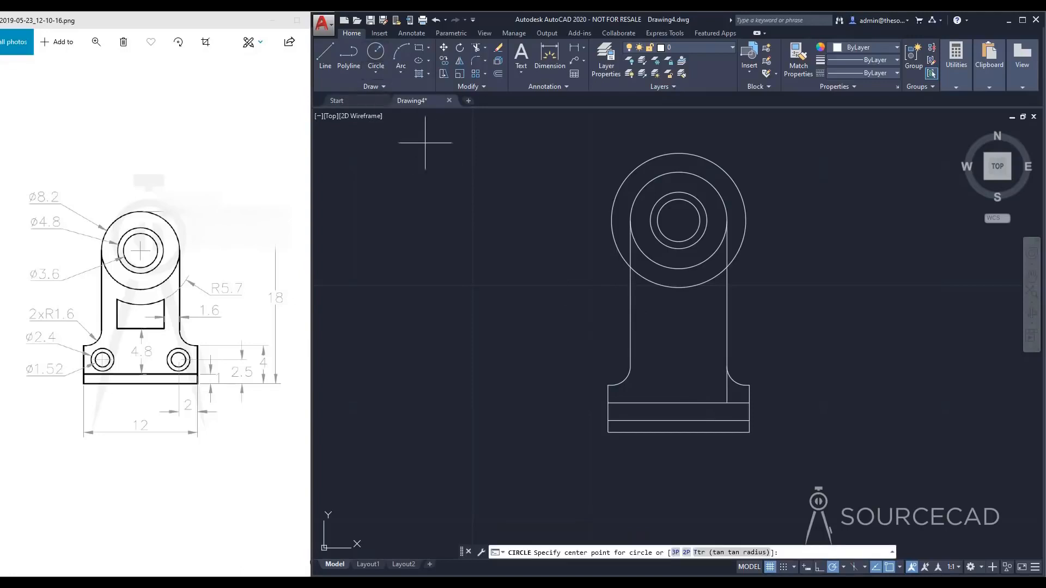
pyautogui.click(727, 403)
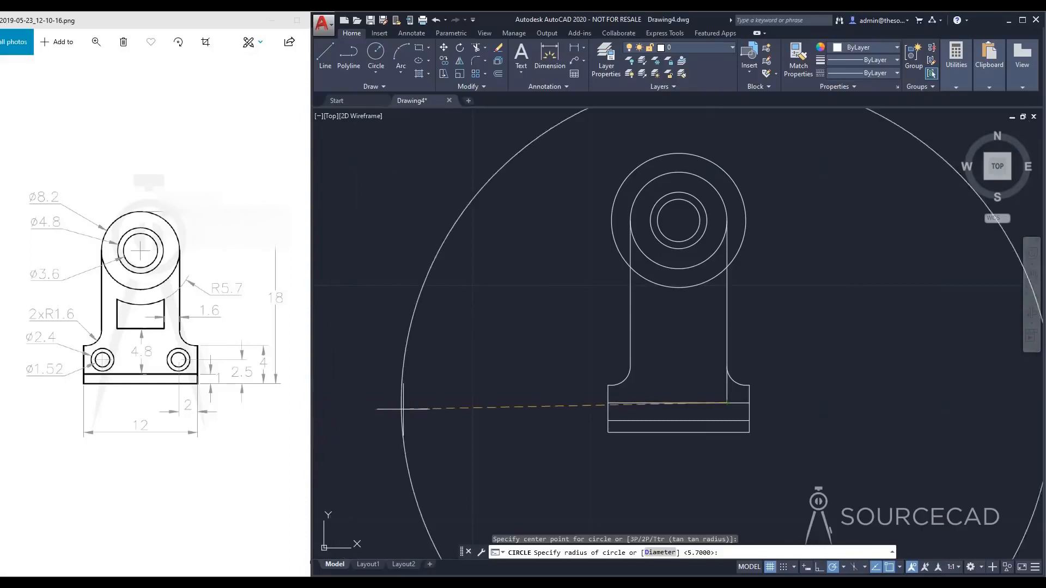
pyautogui.click(659, 553)
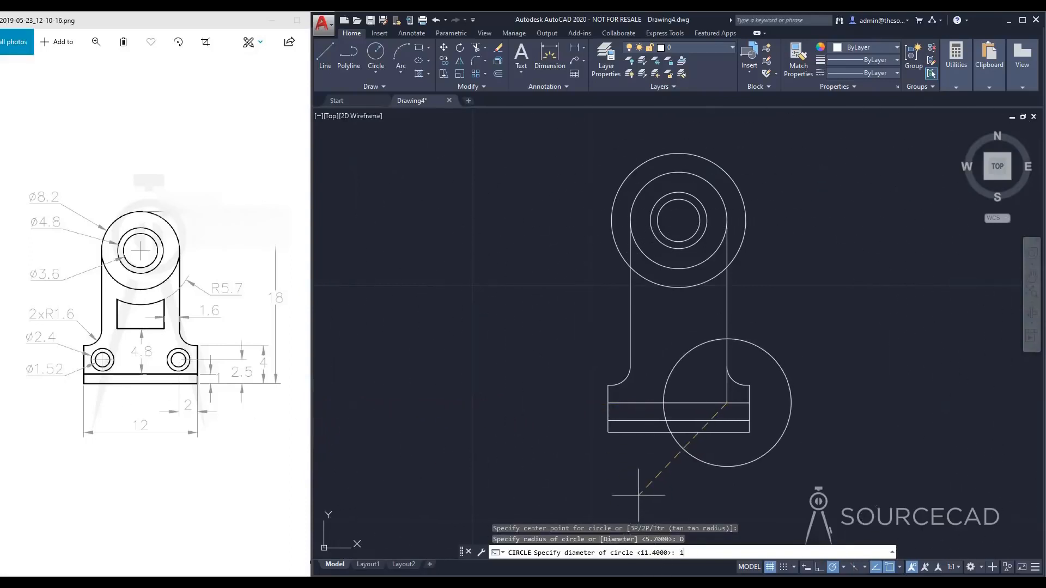
pyautogui.press('Return')
# Draw a concentric circle of diameter 2.4 around the small hole on the right of the base.
pyautogui.press('Return')
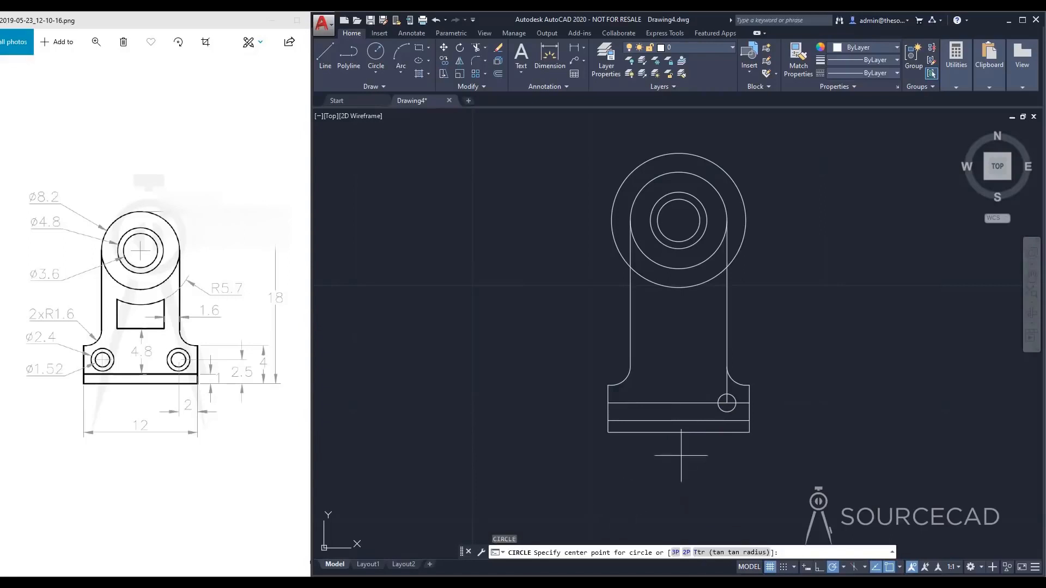
pyautogui.click(727, 403)
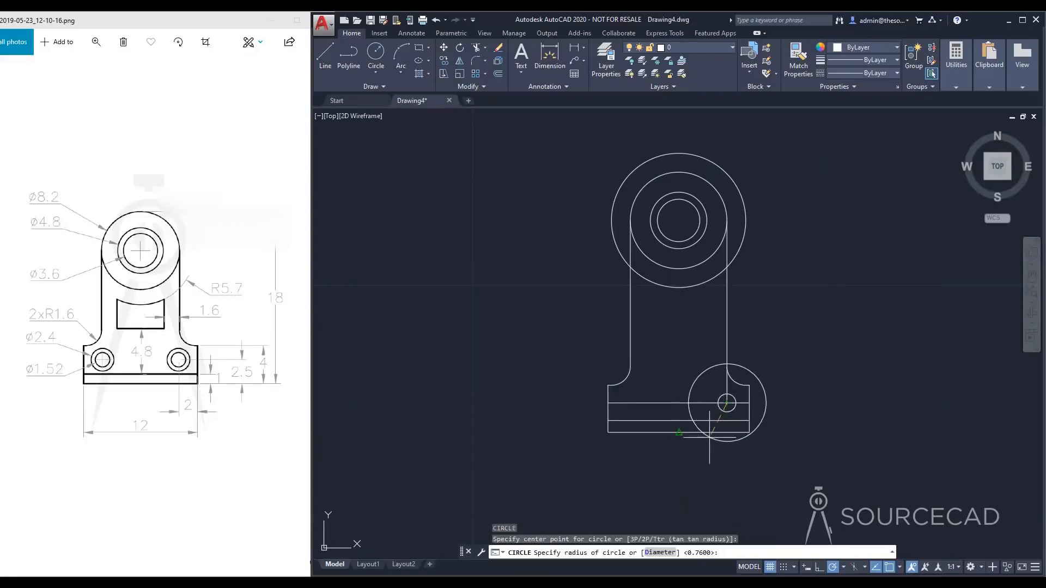
pyautogui.write('D')
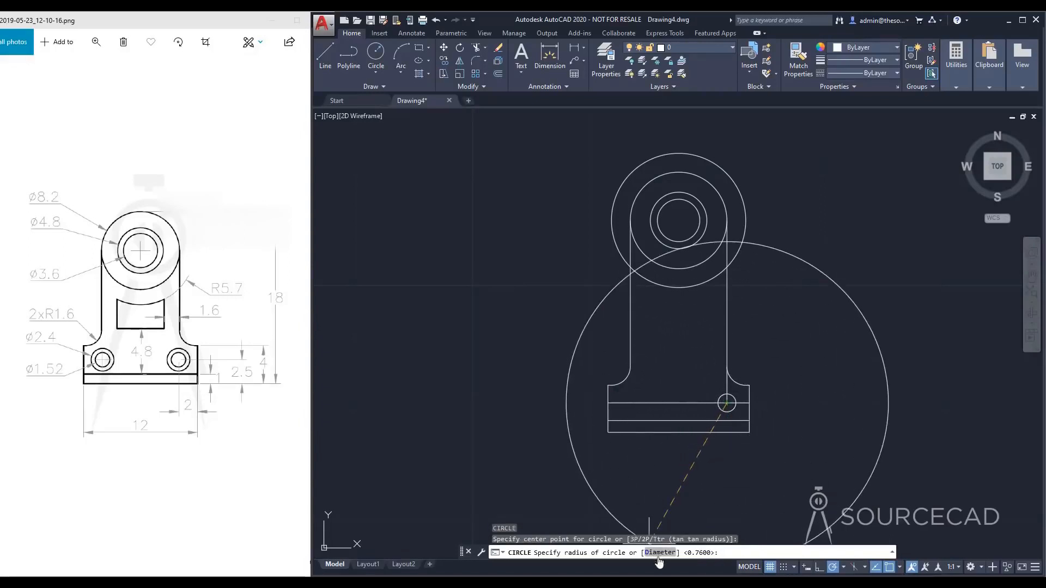
pyautogui.press('Return')
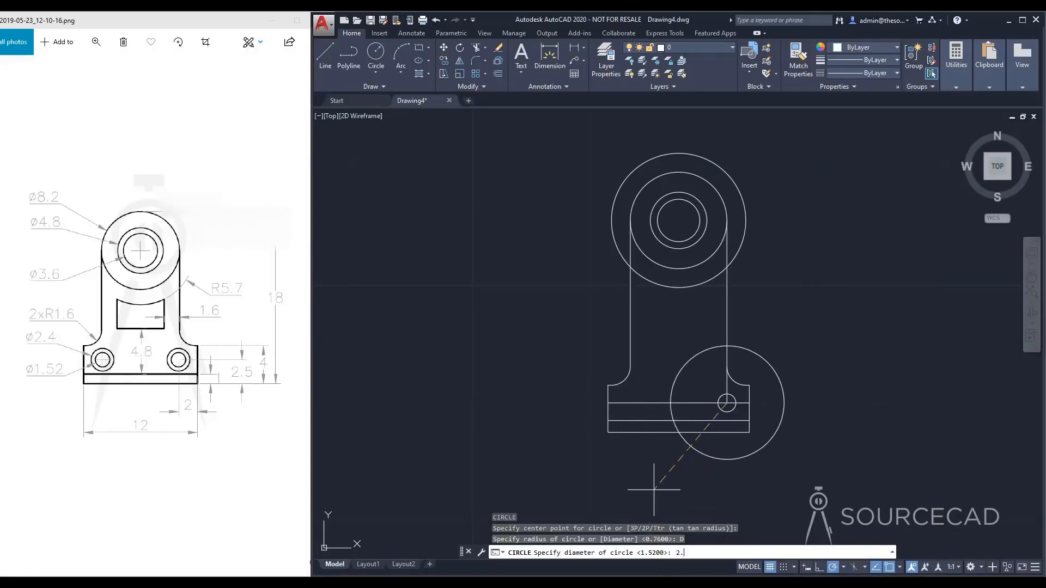
pyautogui.press('Return')
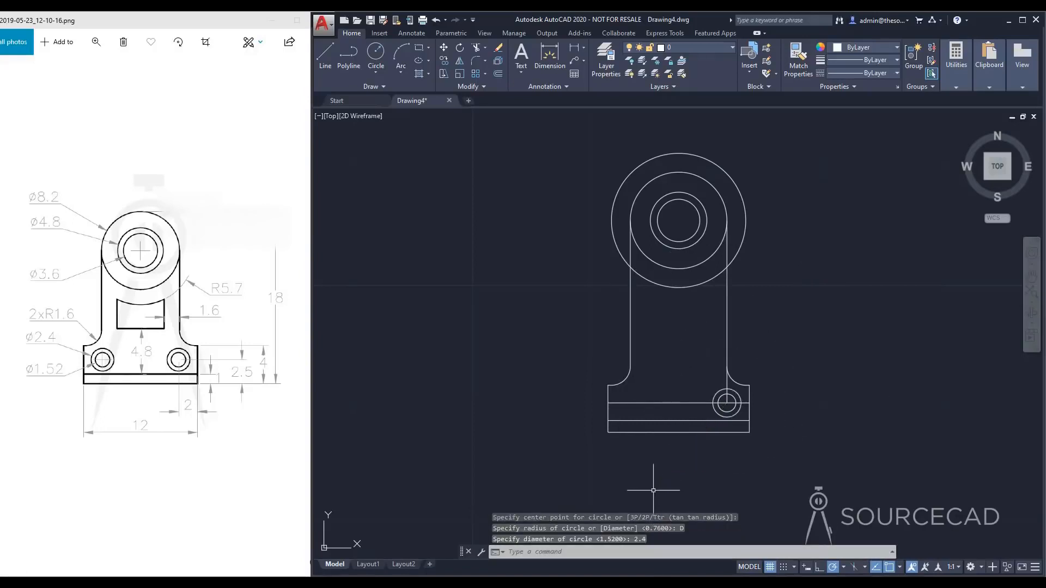
# Delete the vertical and horizontal construction lines through the small hole's center.
pyautogui.click(727, 384)
pyautogui.click(689, 403)
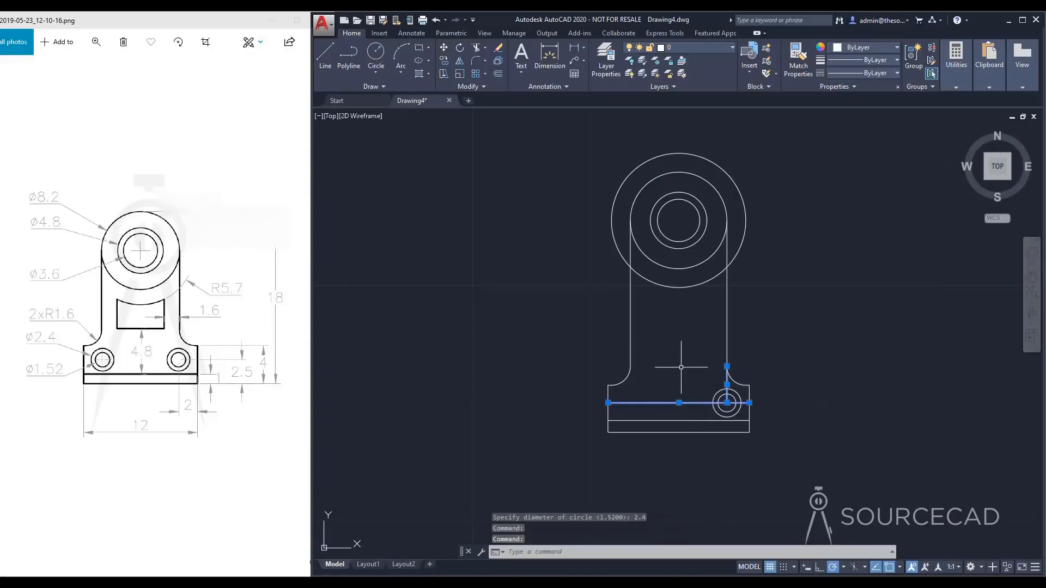
pyautogui.press('Delete')
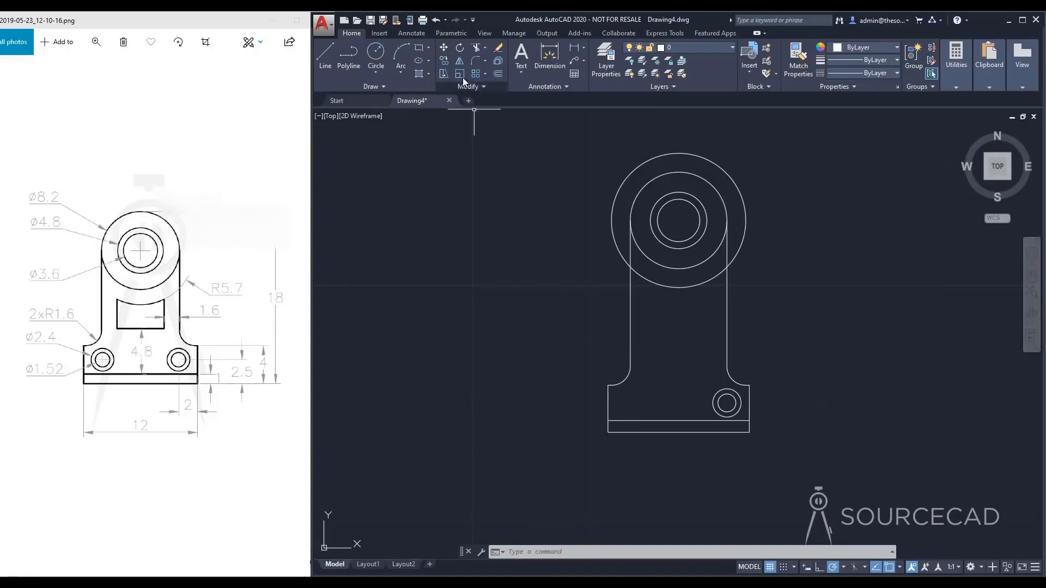
# Mirror the two small concentric circles about the base's vertical centerline through its edge midpoints, keeping the originals.
pyautogui.click(459, 61)
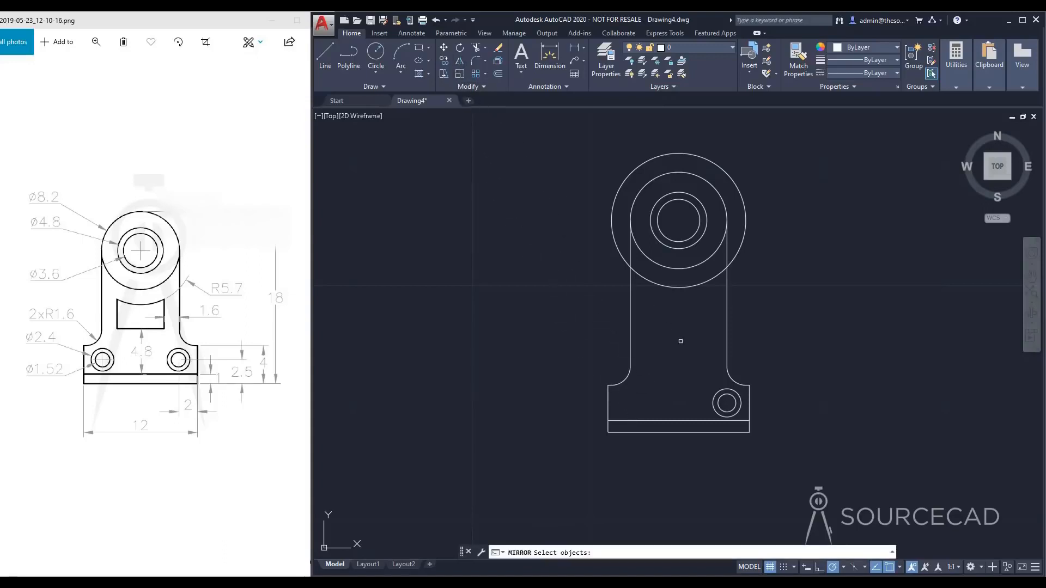
pyautogui.click(711, 398)
pyautogui.click(717, 401)
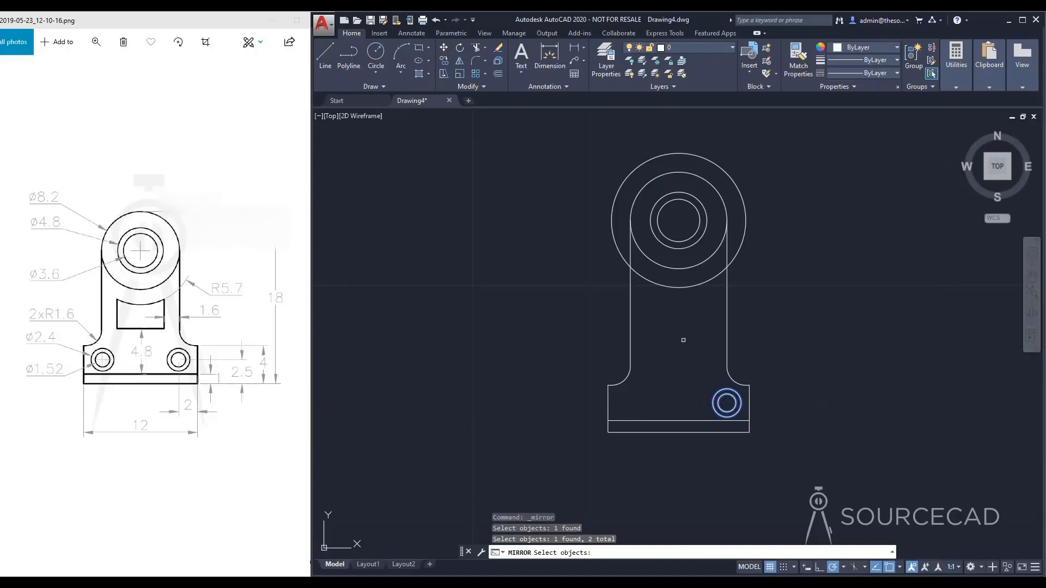
pyautogui.press('Return')
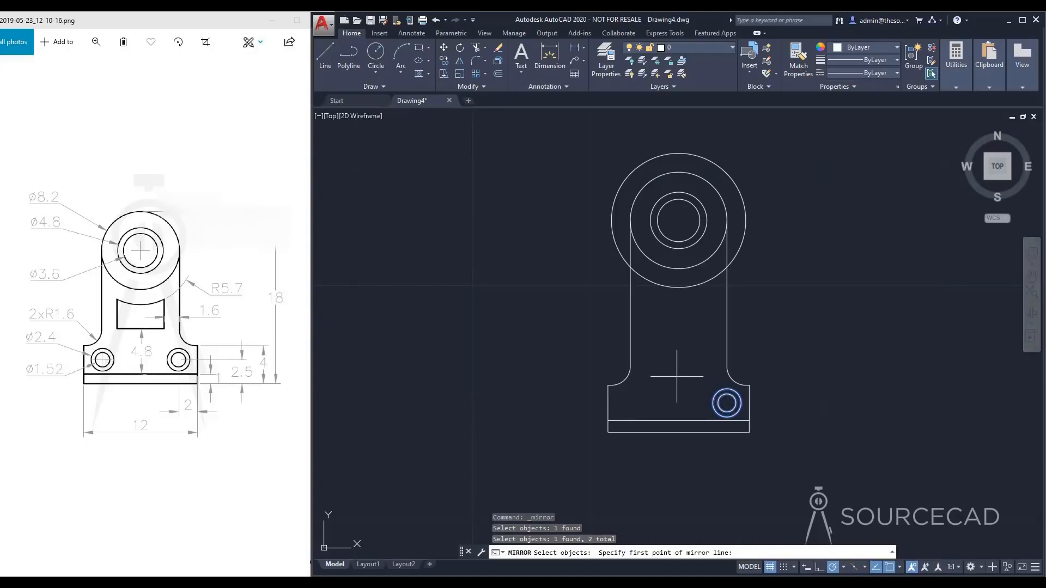
pyautogui.click(679, 422)
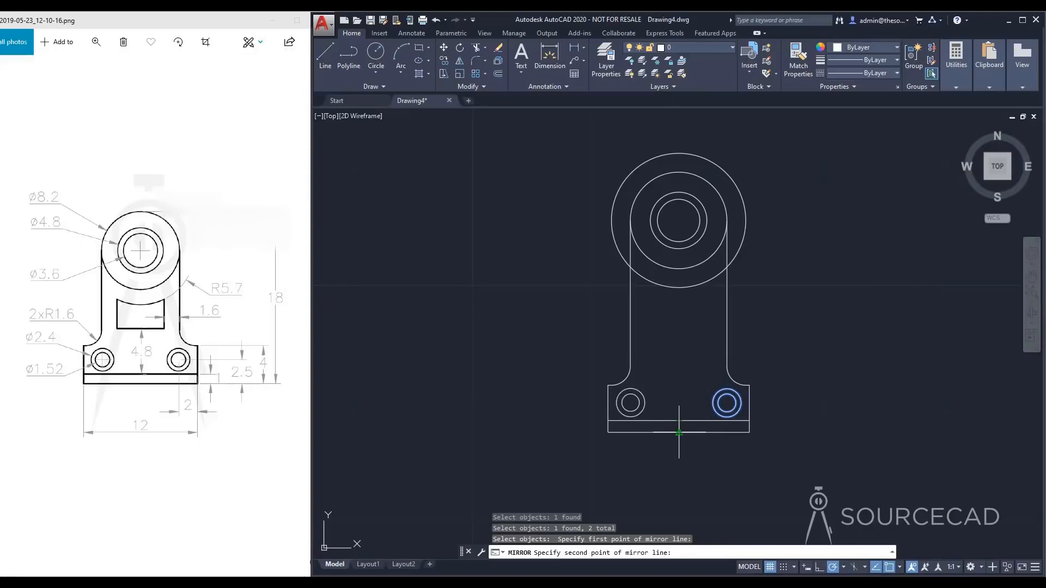
pyautogui.click(679, 433)
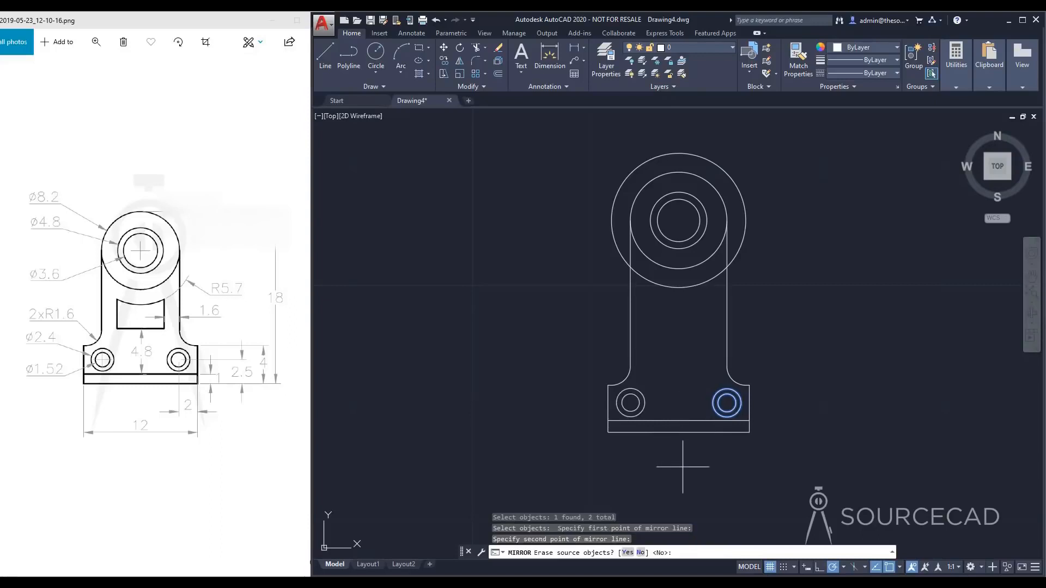
pyautogui.press('Return')
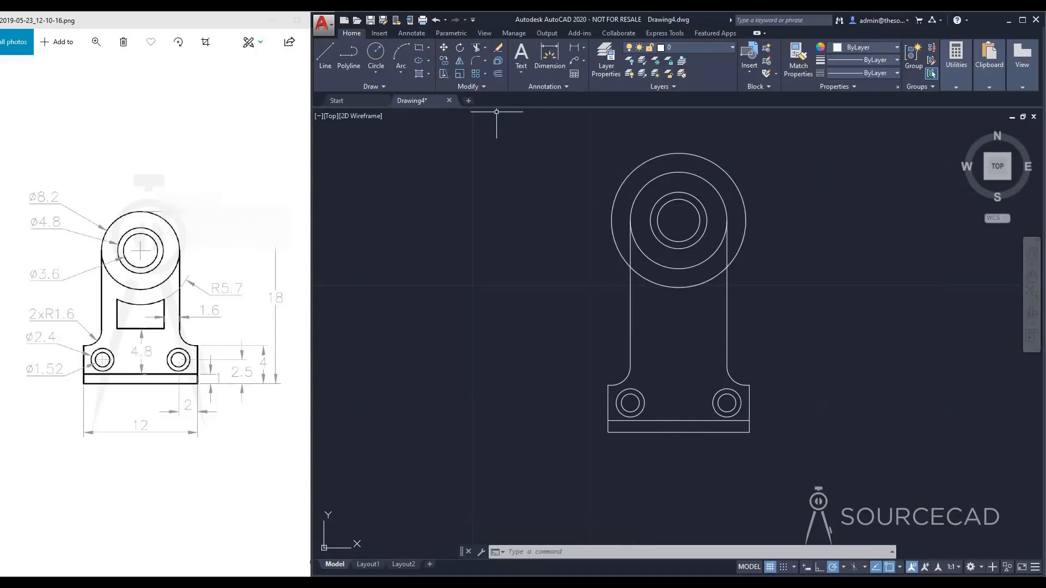
# Trim the largest circle outside the two vertical sides, leaving only its lower arc between them.
pyautogui.click(476, 48)
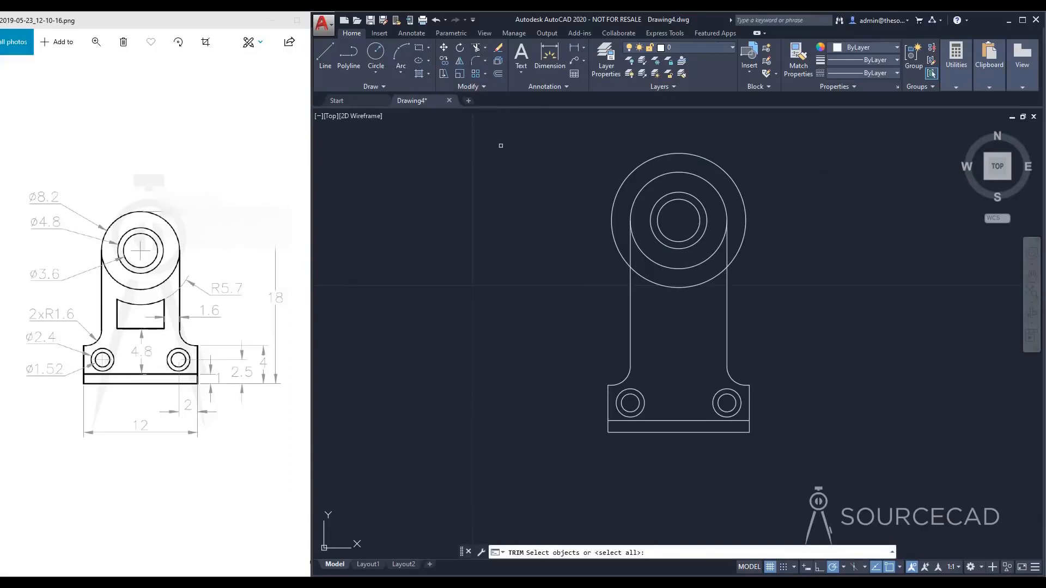
pyautogui.press('Return')
pyautogui.click(612, 206)
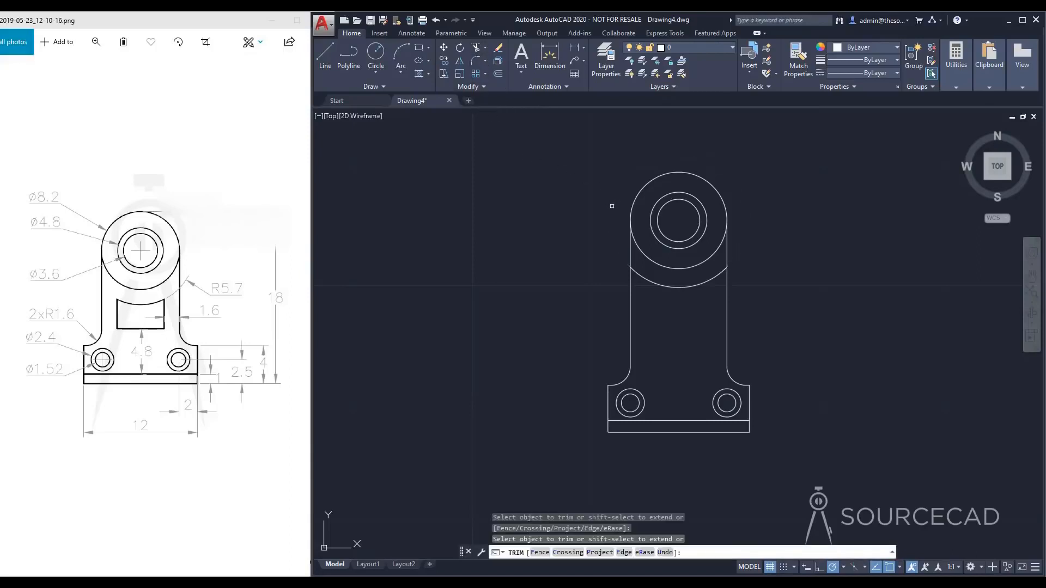
pyautogui.press('Escape')
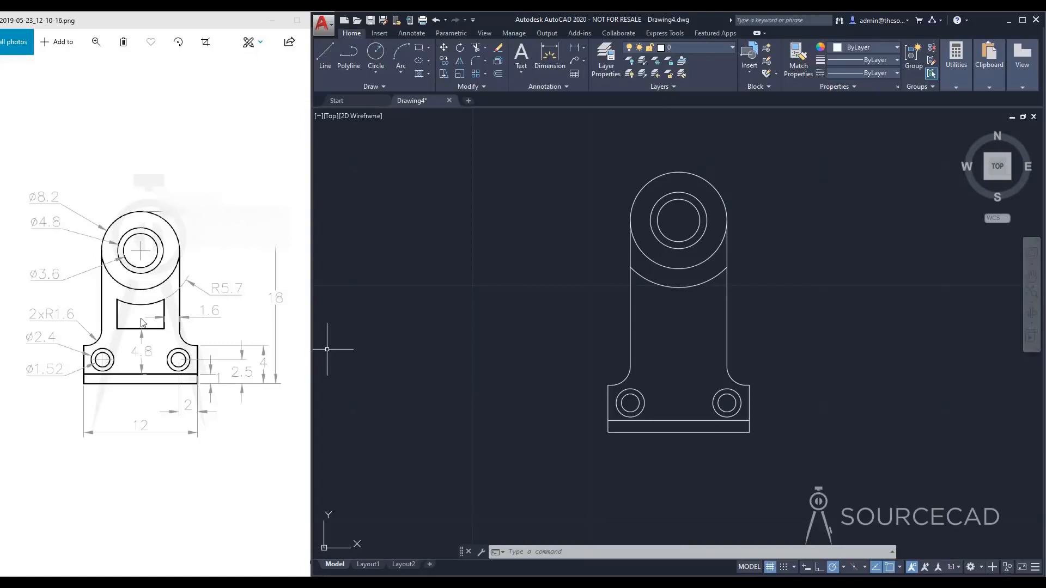
# Offset both long vertical sides of the bracket inward by 1.6.
pyautogui.click(498, 74)
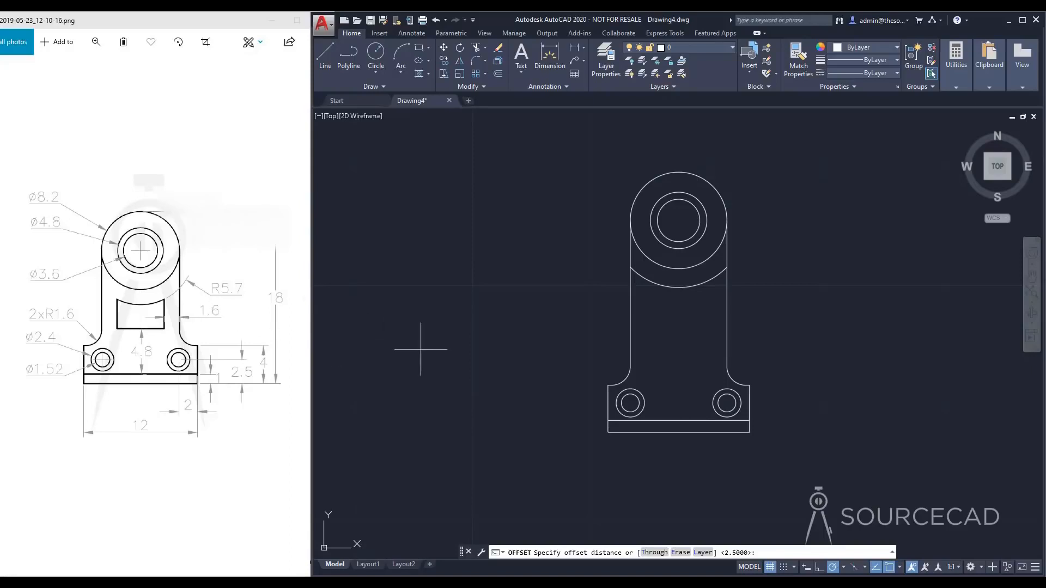
pyautogui.write('1.6')
pyautogui.press('Return')
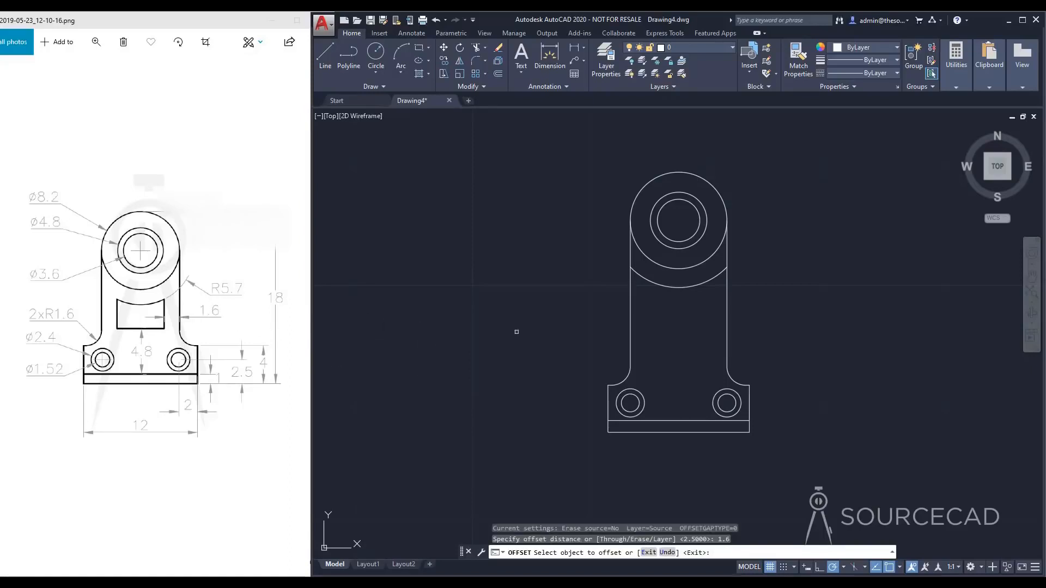
pyautogui.click(726, 318)
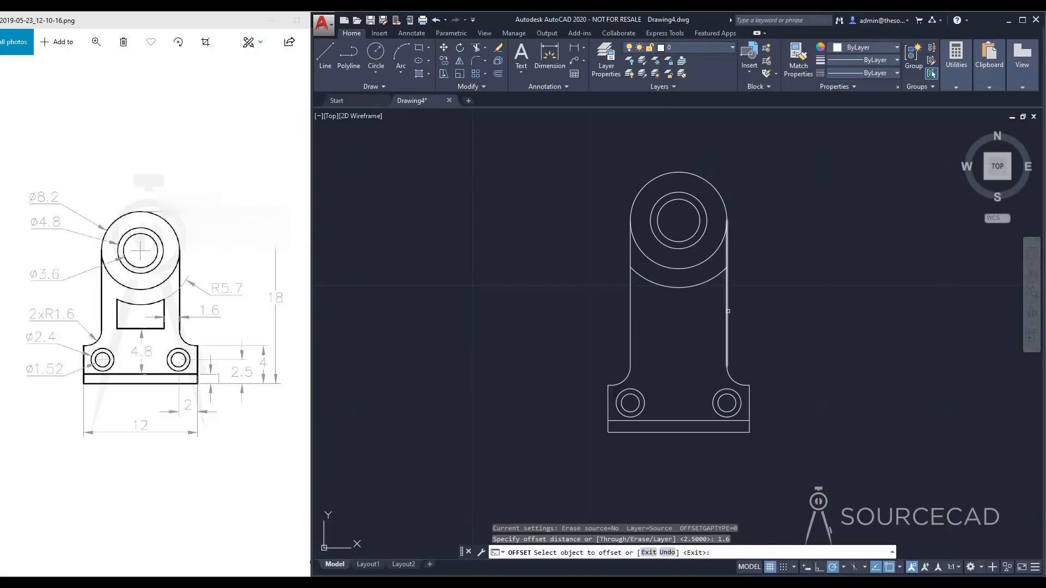
pyautogui.click(669, 320)
pyautogui.click(632, 321)
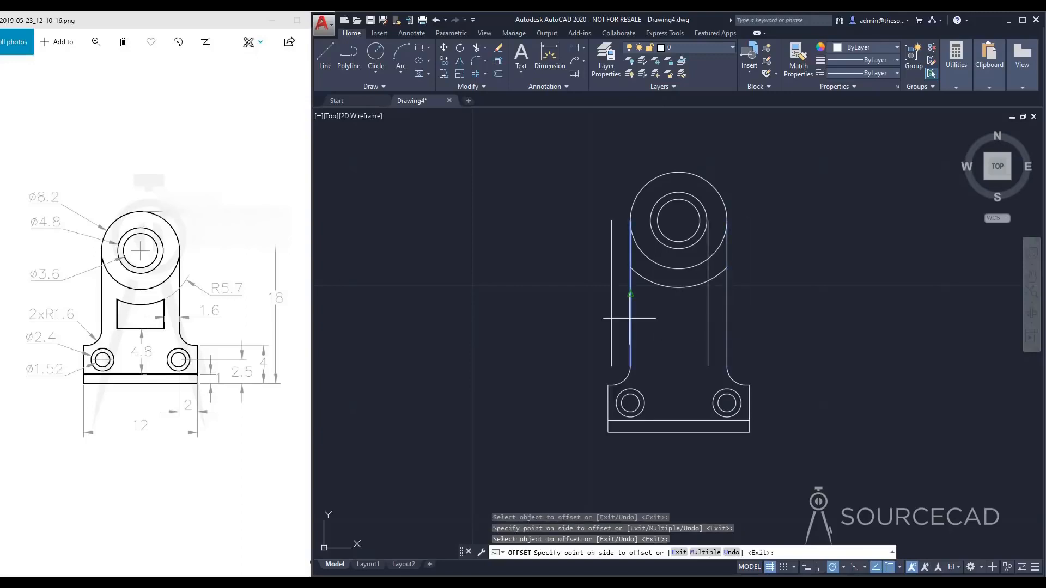
pyautogui.click(671, 317)
pyautogui.press('Escape')
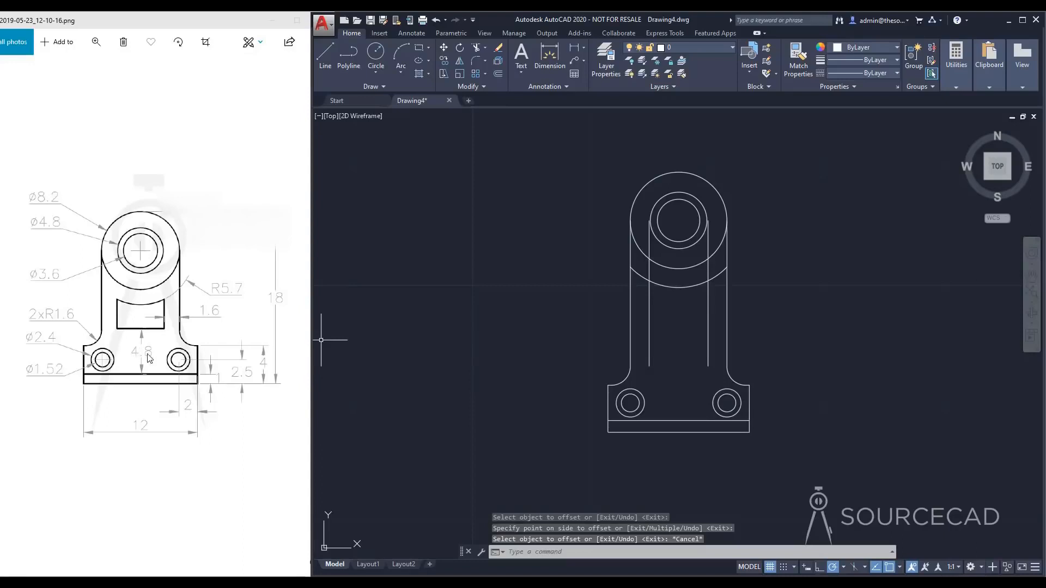
# Offset the base's inner horizontal line upward by 4.8 to form the lower edge of the window.
pyautogui.click(497, 74)
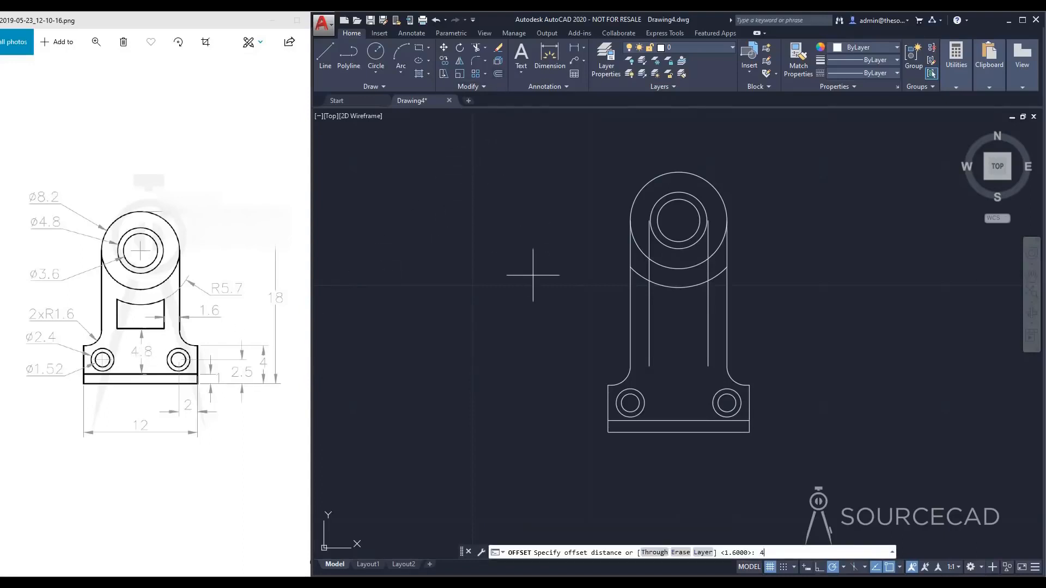
pyautogui.press('Return')
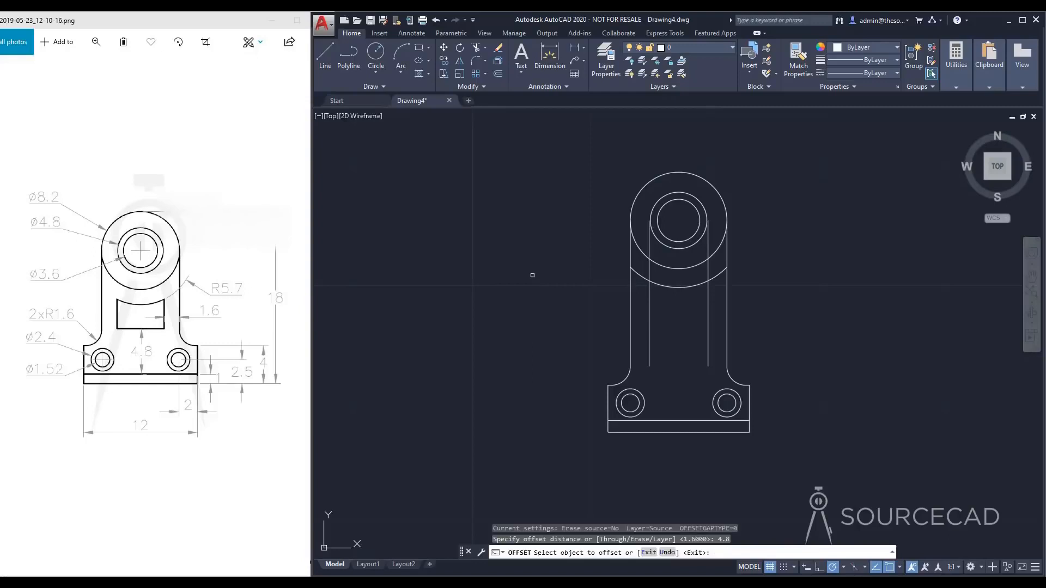
pyautogui.click(680, 420)
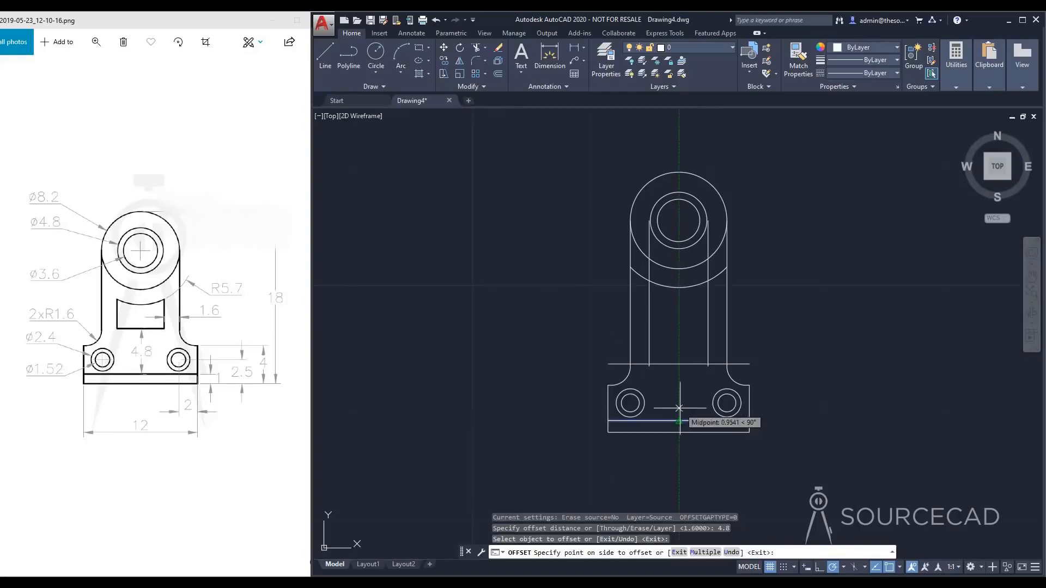
pyautogui.click(680, 331)
pyautogui.press('Escape')
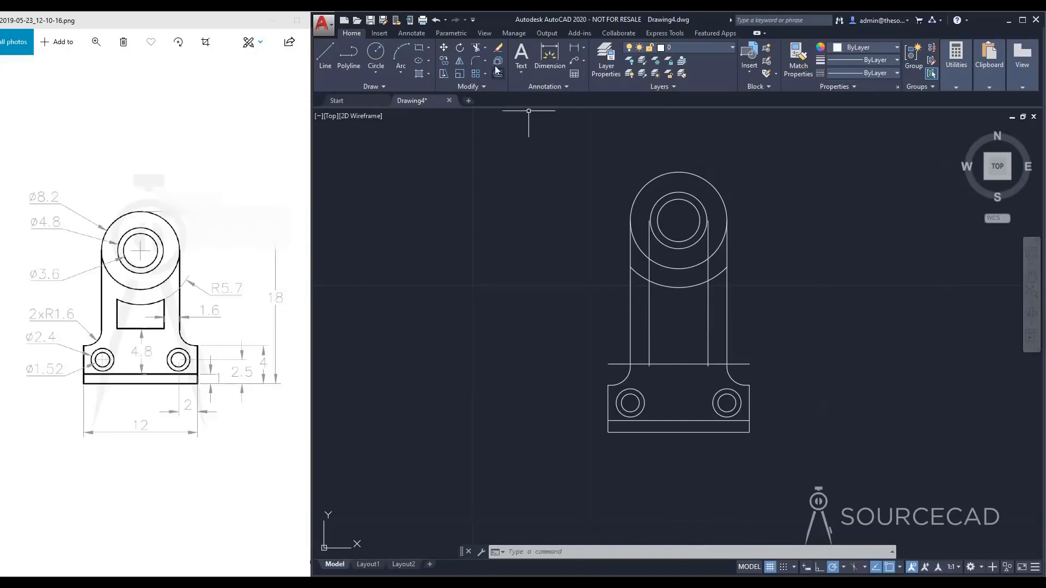
# Trim the offset lines and the lower arc to the window outline, removing the pieces that extend past its corners.
pyautogui.click(475, 48)
pyautogui.press('Return')
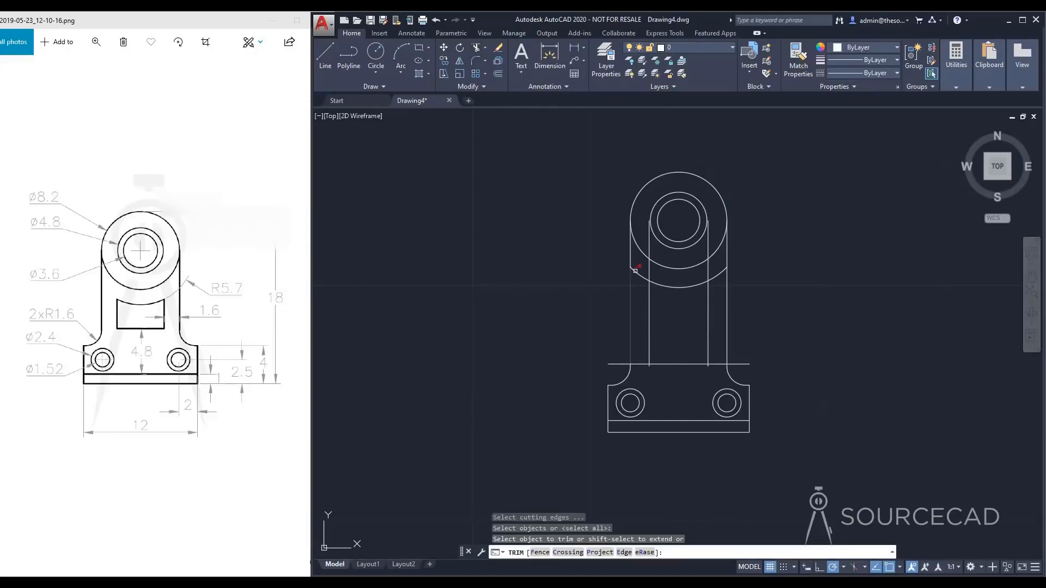
pyautogui.click(650, 270)
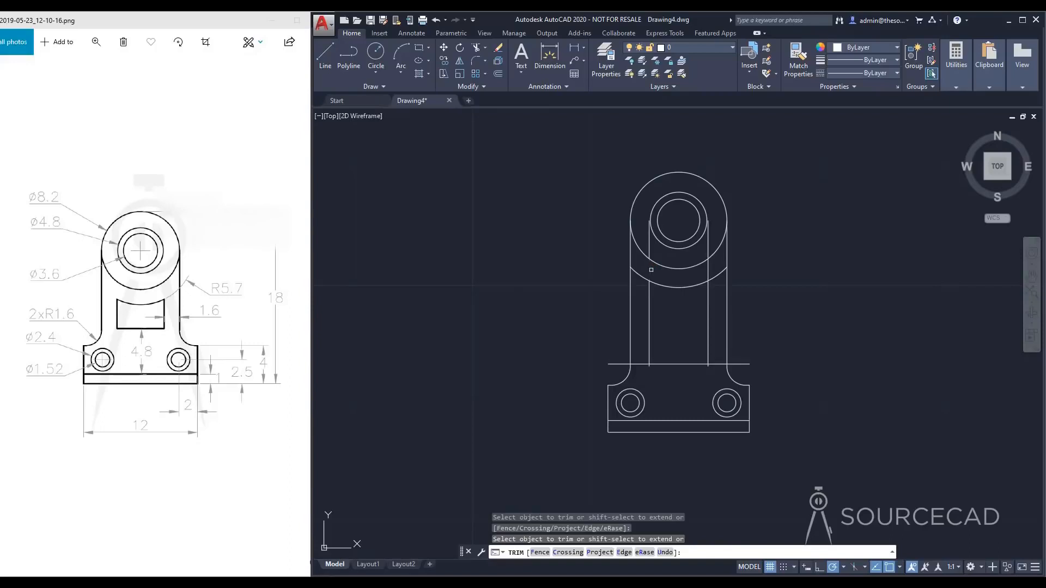
pyautogui.click(710, 271)
pyautogui.click(648, 367)
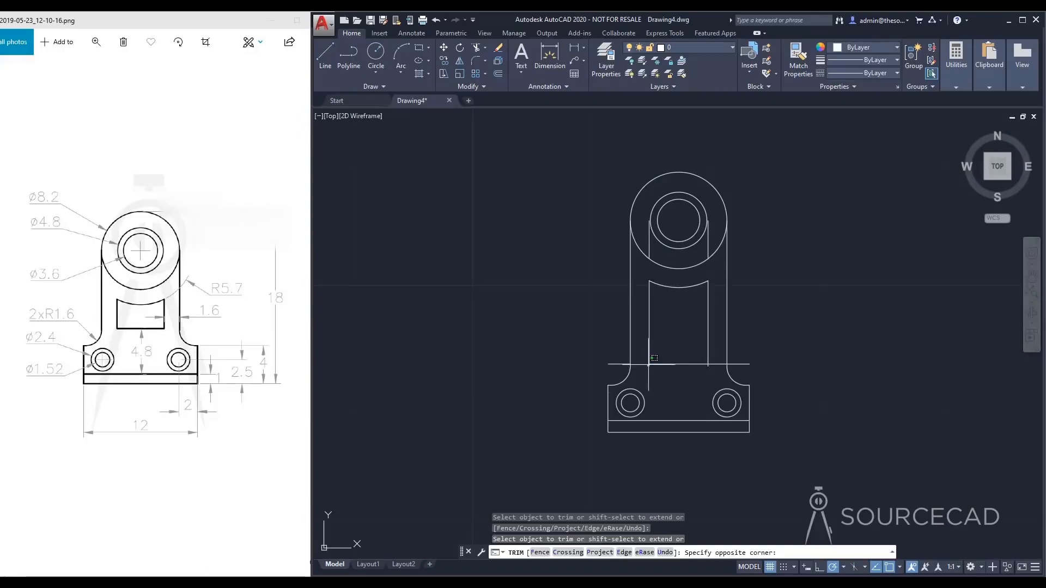
pyautogui.click(649, 365)
pyautogui.click(649, 366)
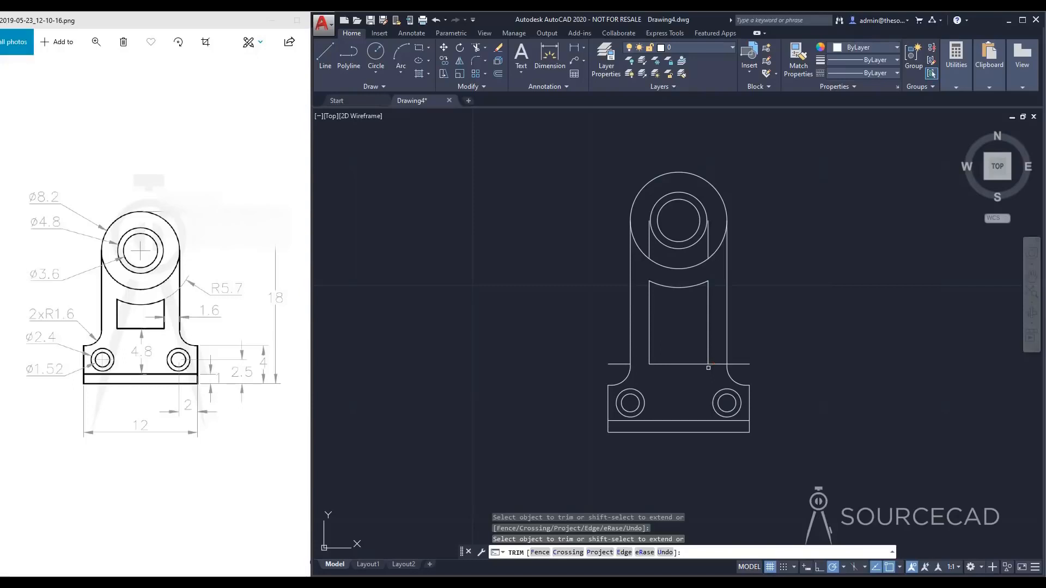
pyautogui.press('Escape')
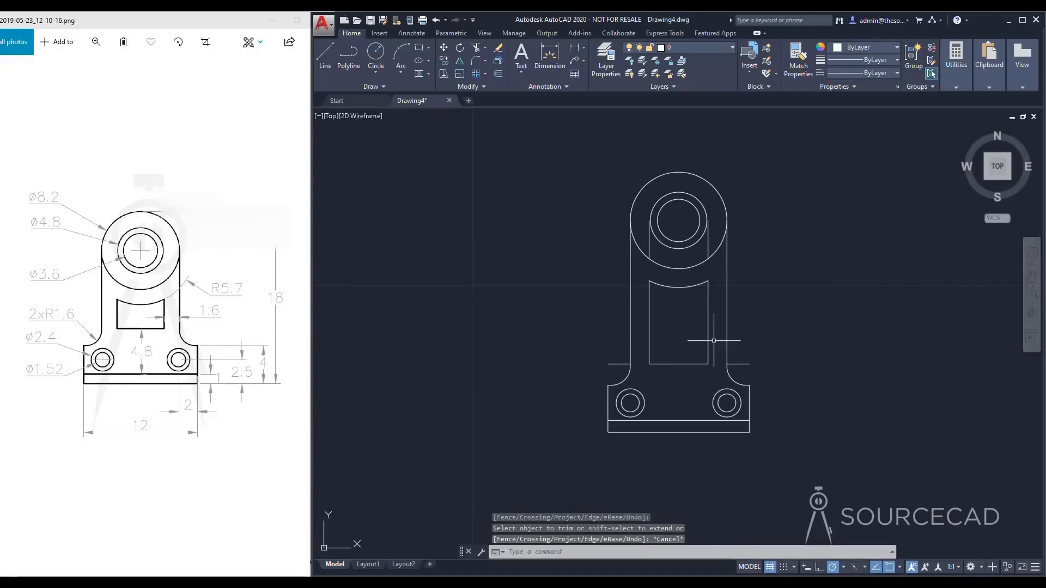
# Delete the two leftover horizontal pieces outside the vertical sides and the two leftover vertical pieces inside the large circle.
pyautogui.click(618, 364)
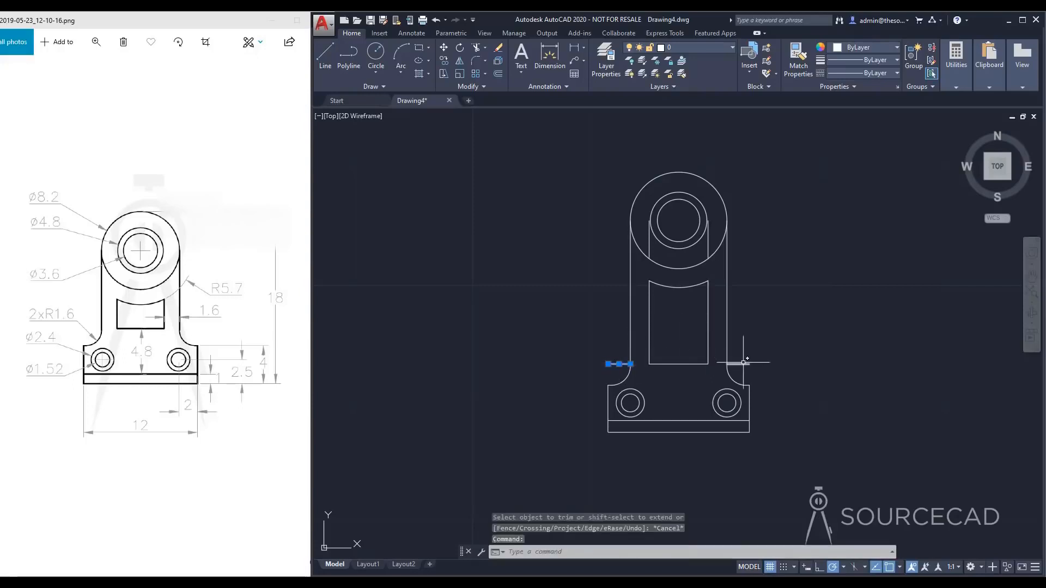
pyautogui.click(742, 363)
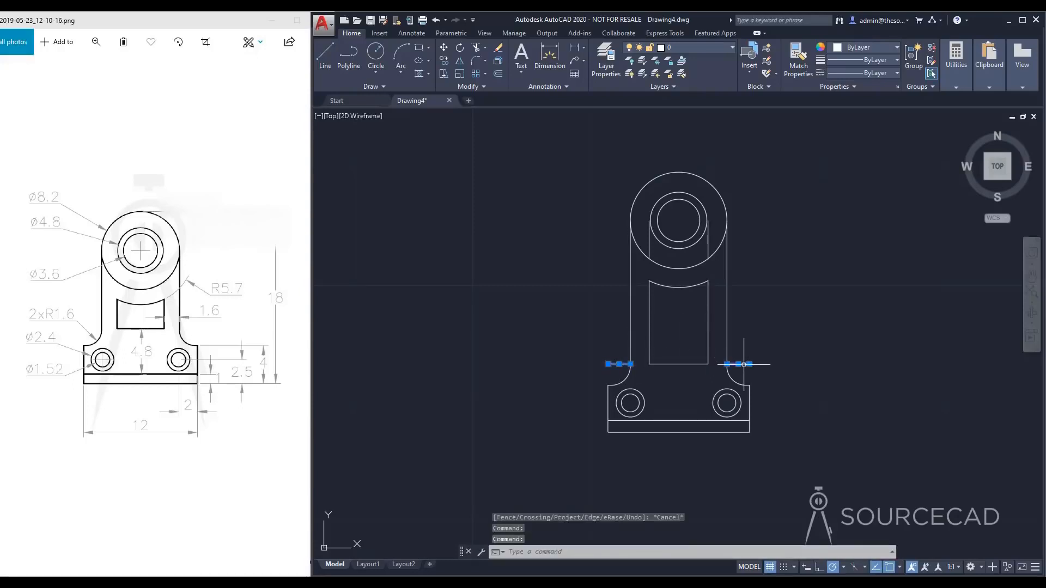
pyautogui.click(650, 245)
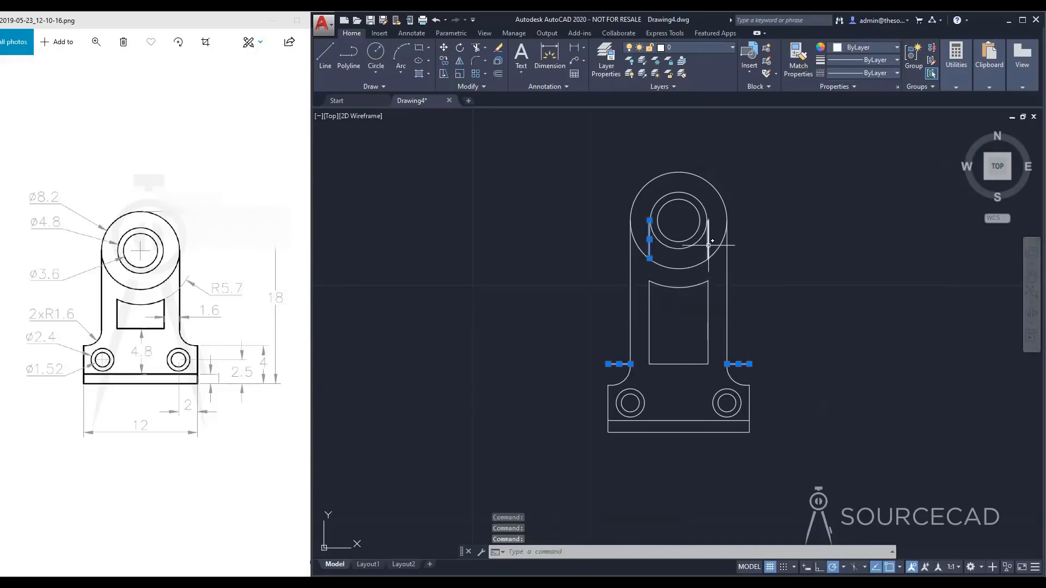
pyautogui.click(708, 245)
pyautogui.press('Delete')
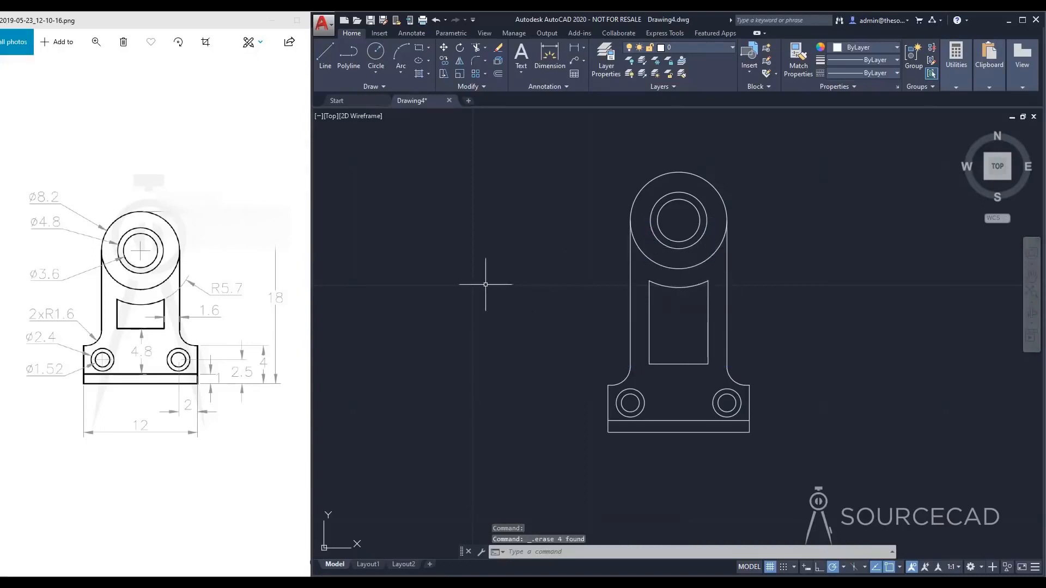